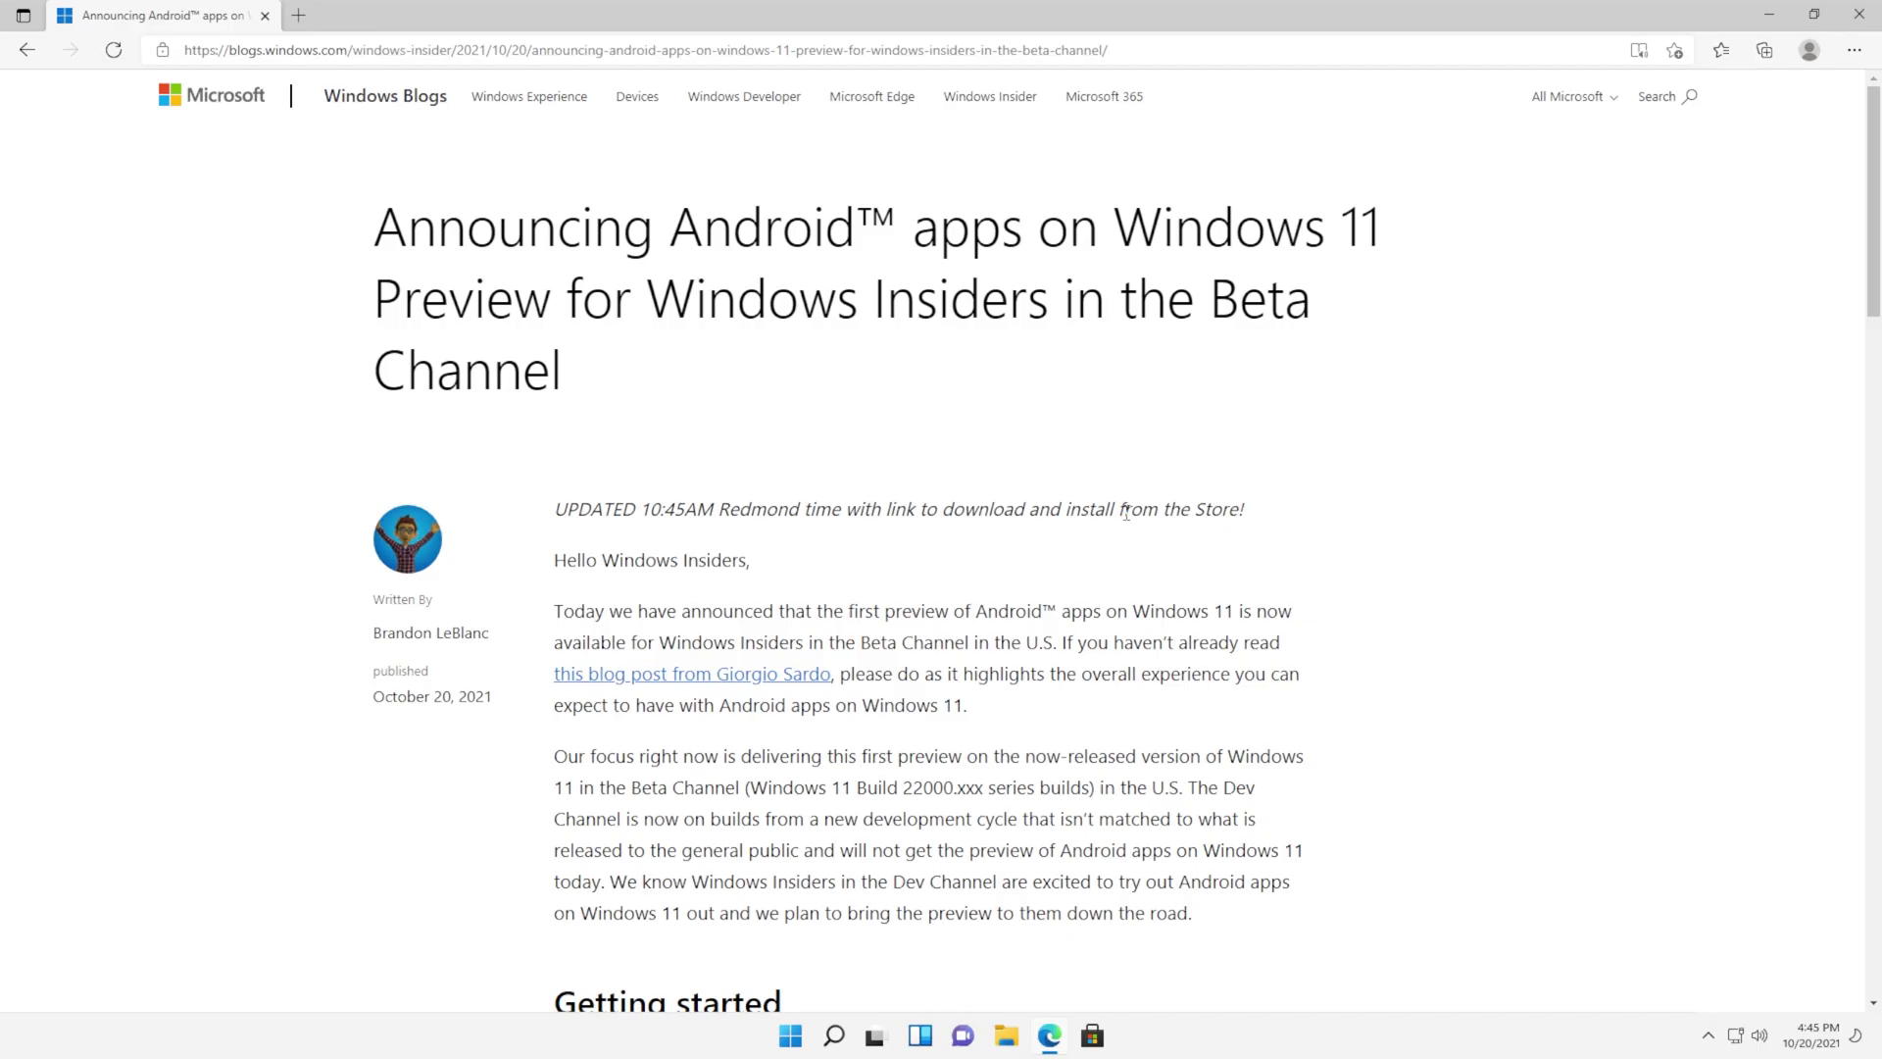
Step: Highlight the Getting started requirements: U.S. region, Beta Channel and U.S. Amazon account
{"action": "scroll", "coordinate": [827, 76], "scroll_direction": "up", "scroll_amount": 7}
{"action": "left_click", "coordinate": [827, 50]}
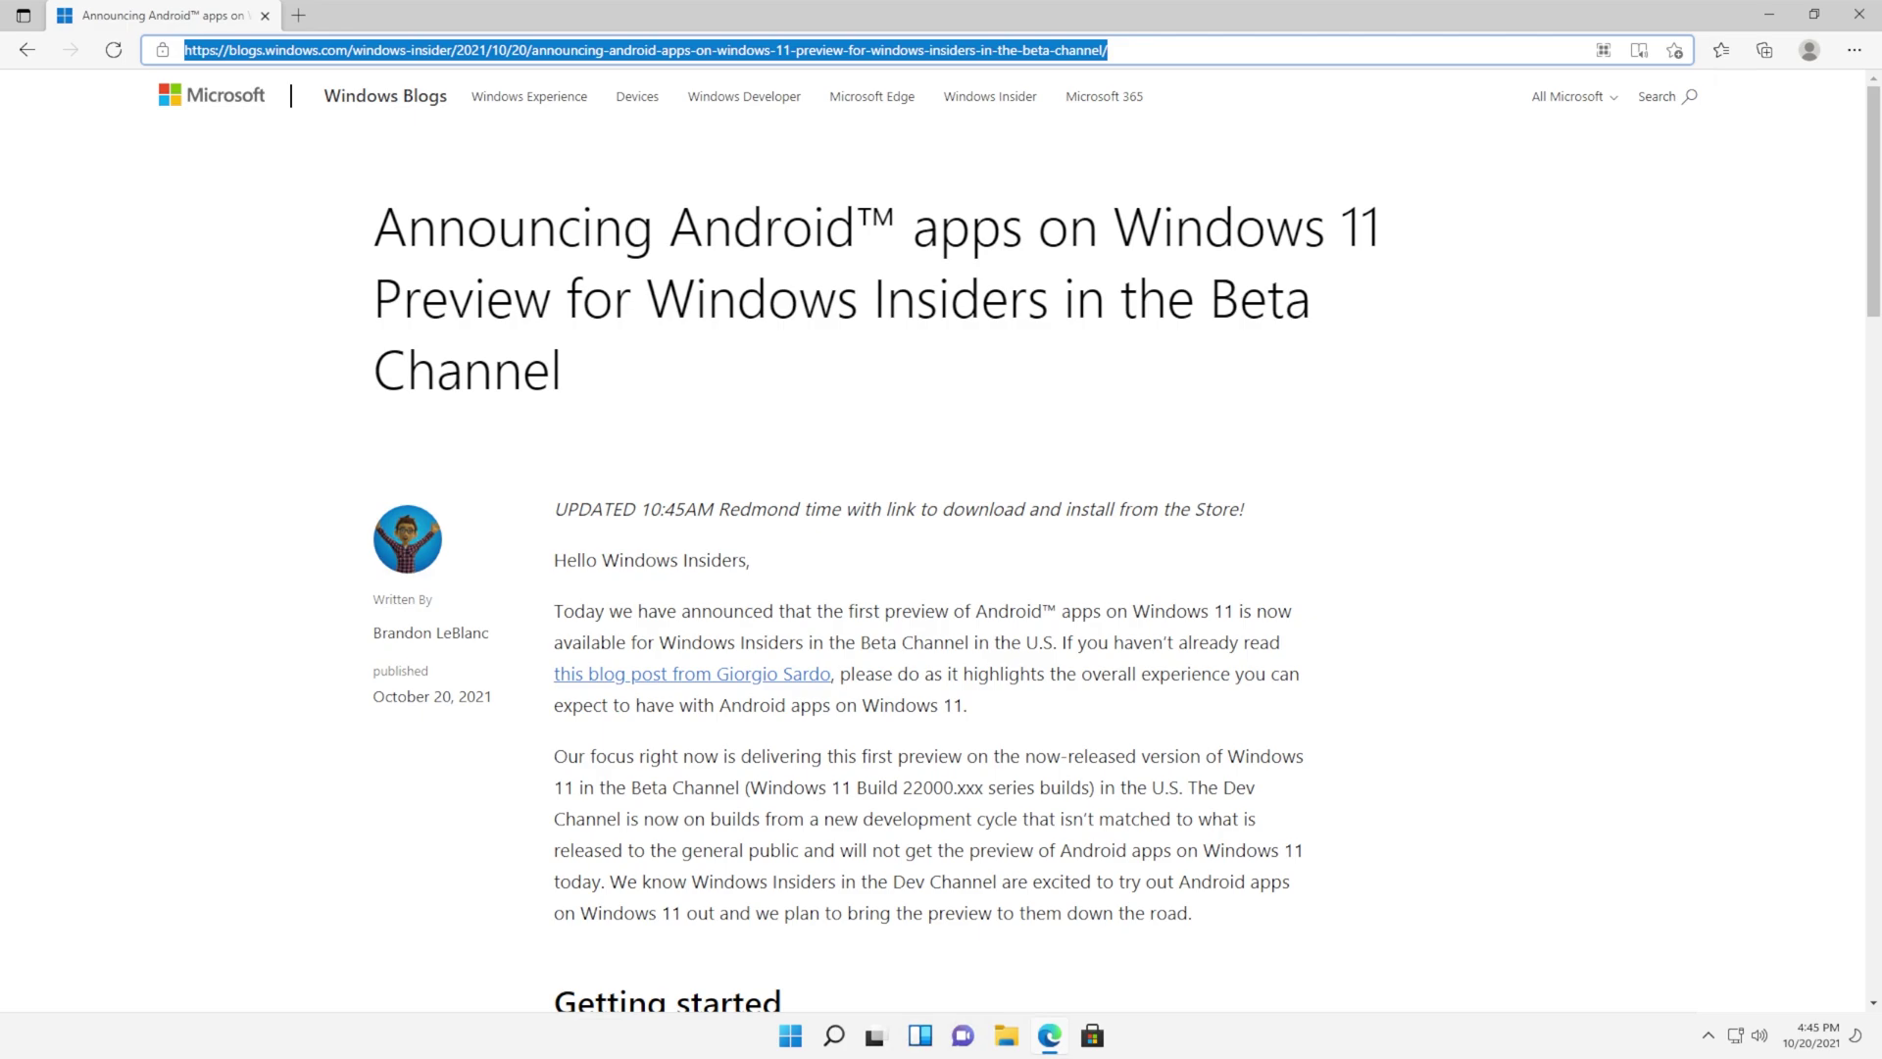
{"action": "left_click", "coordinate": [820, 356]}
{"action": "scroll", "coordinate": [819, 357], "scroll_direction": "down", "scroll_amount": 7}
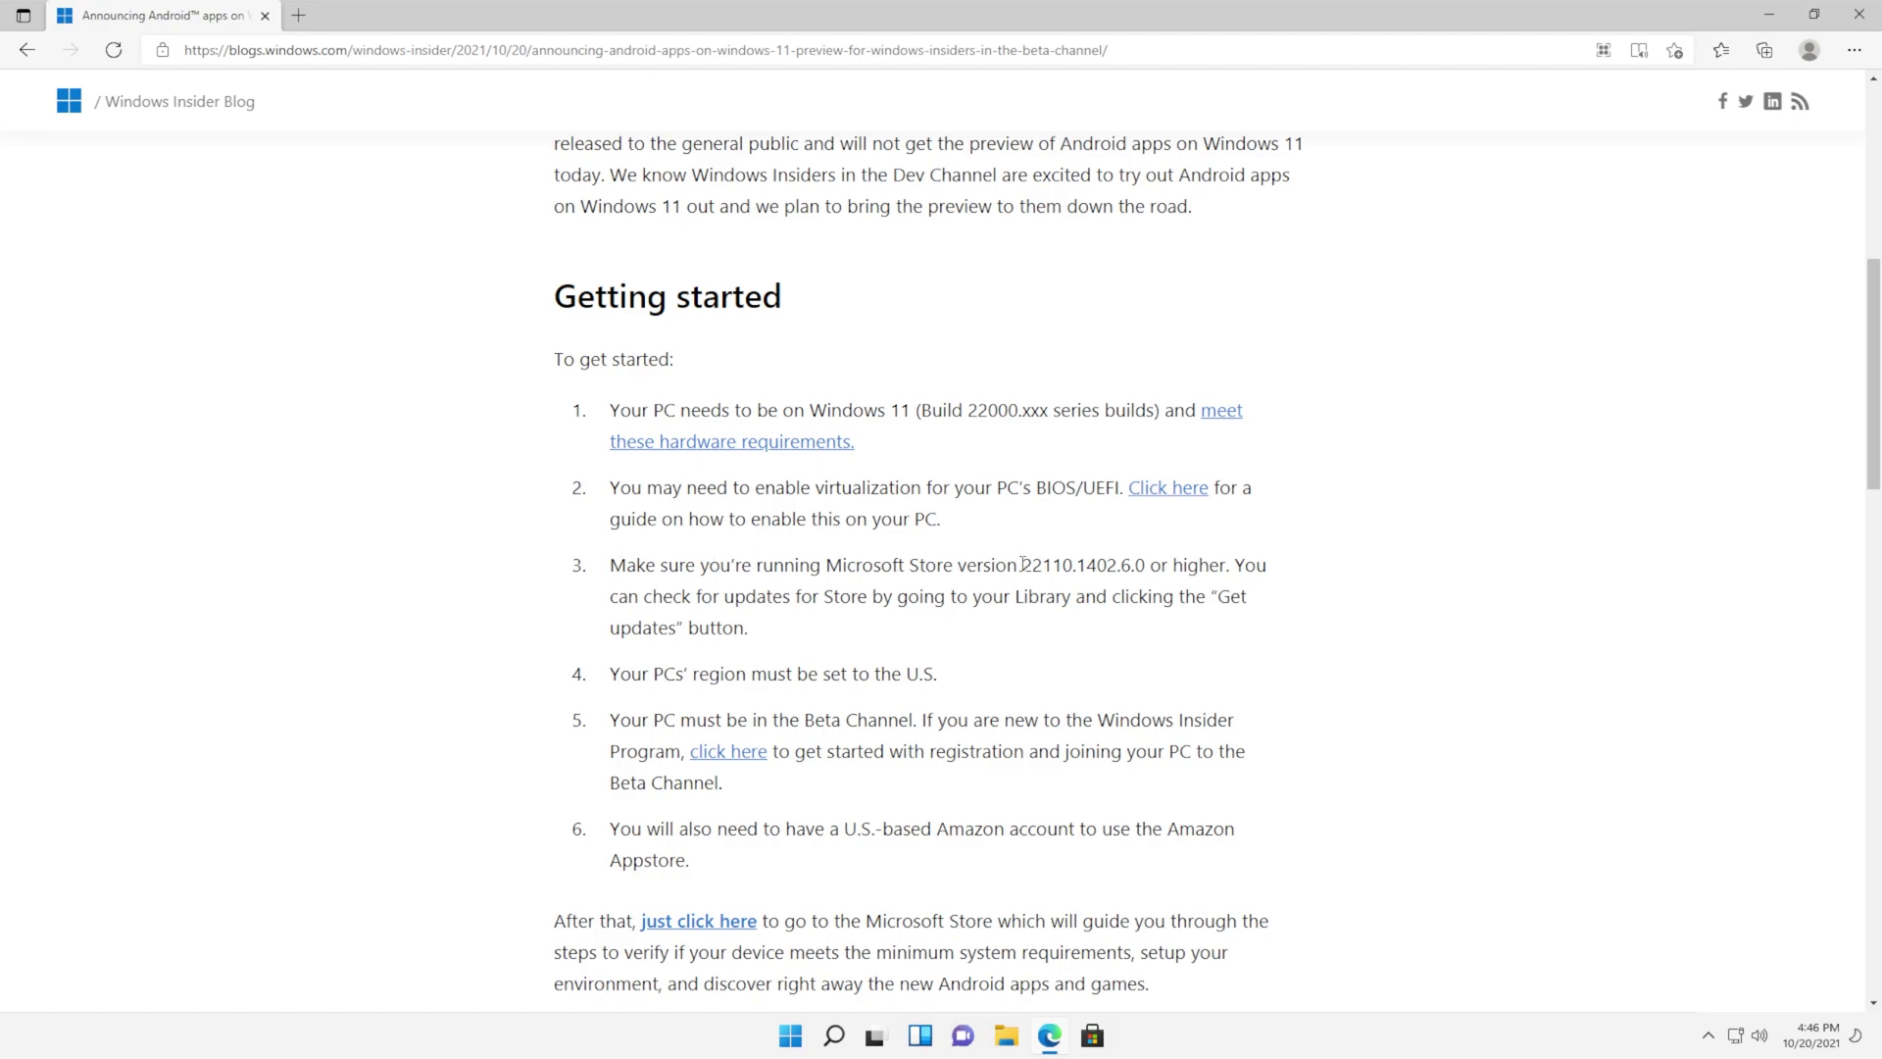
{"action": "scroll", "coordinate": [1022, 563], "scroll_direction": "down", "scroll_amount": 1}
{"action": "left_click_drag", "start_coordinate": [693, 532], "coordinate": [942, 546]}
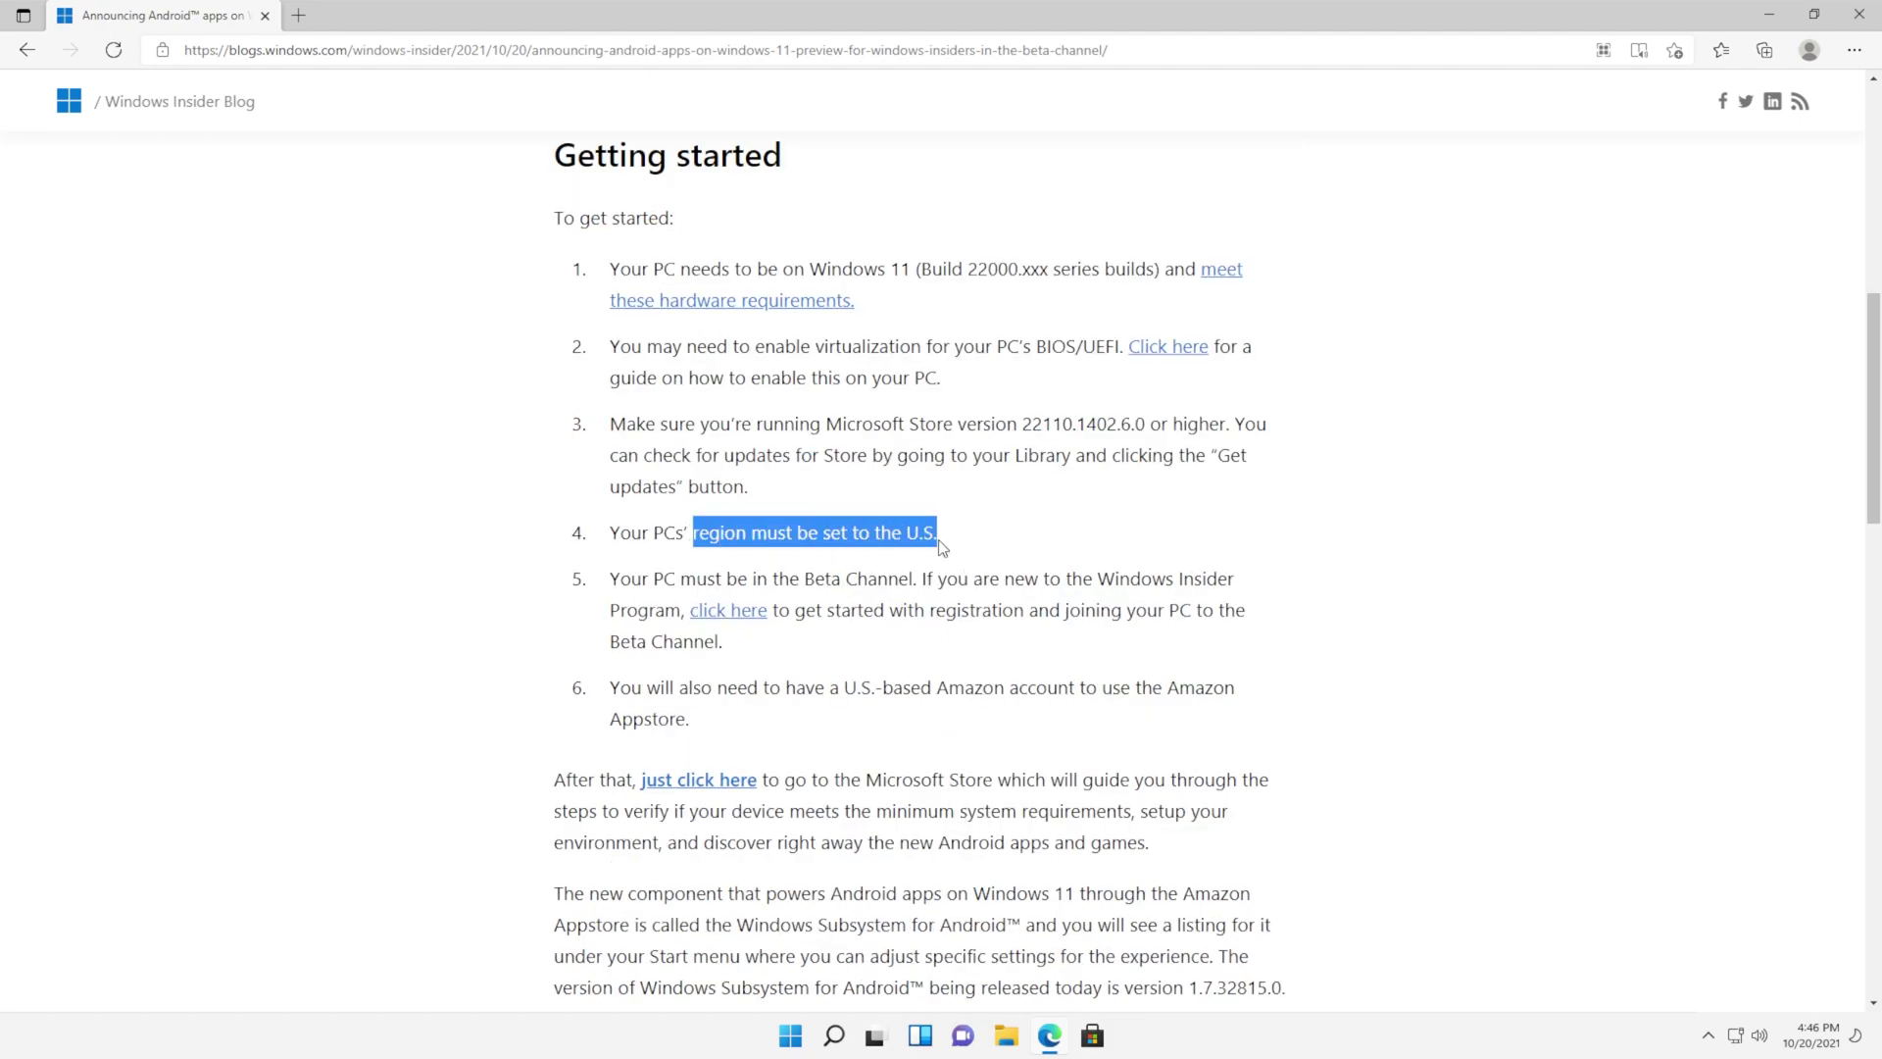
{"action": "left_click_drag", "start_coordinate": [643, 580], "coordinate": [918, 580]}
{"action": "left_click_drag", "start_coordinate": [620, 686], "coordinate": [1025, 718]}
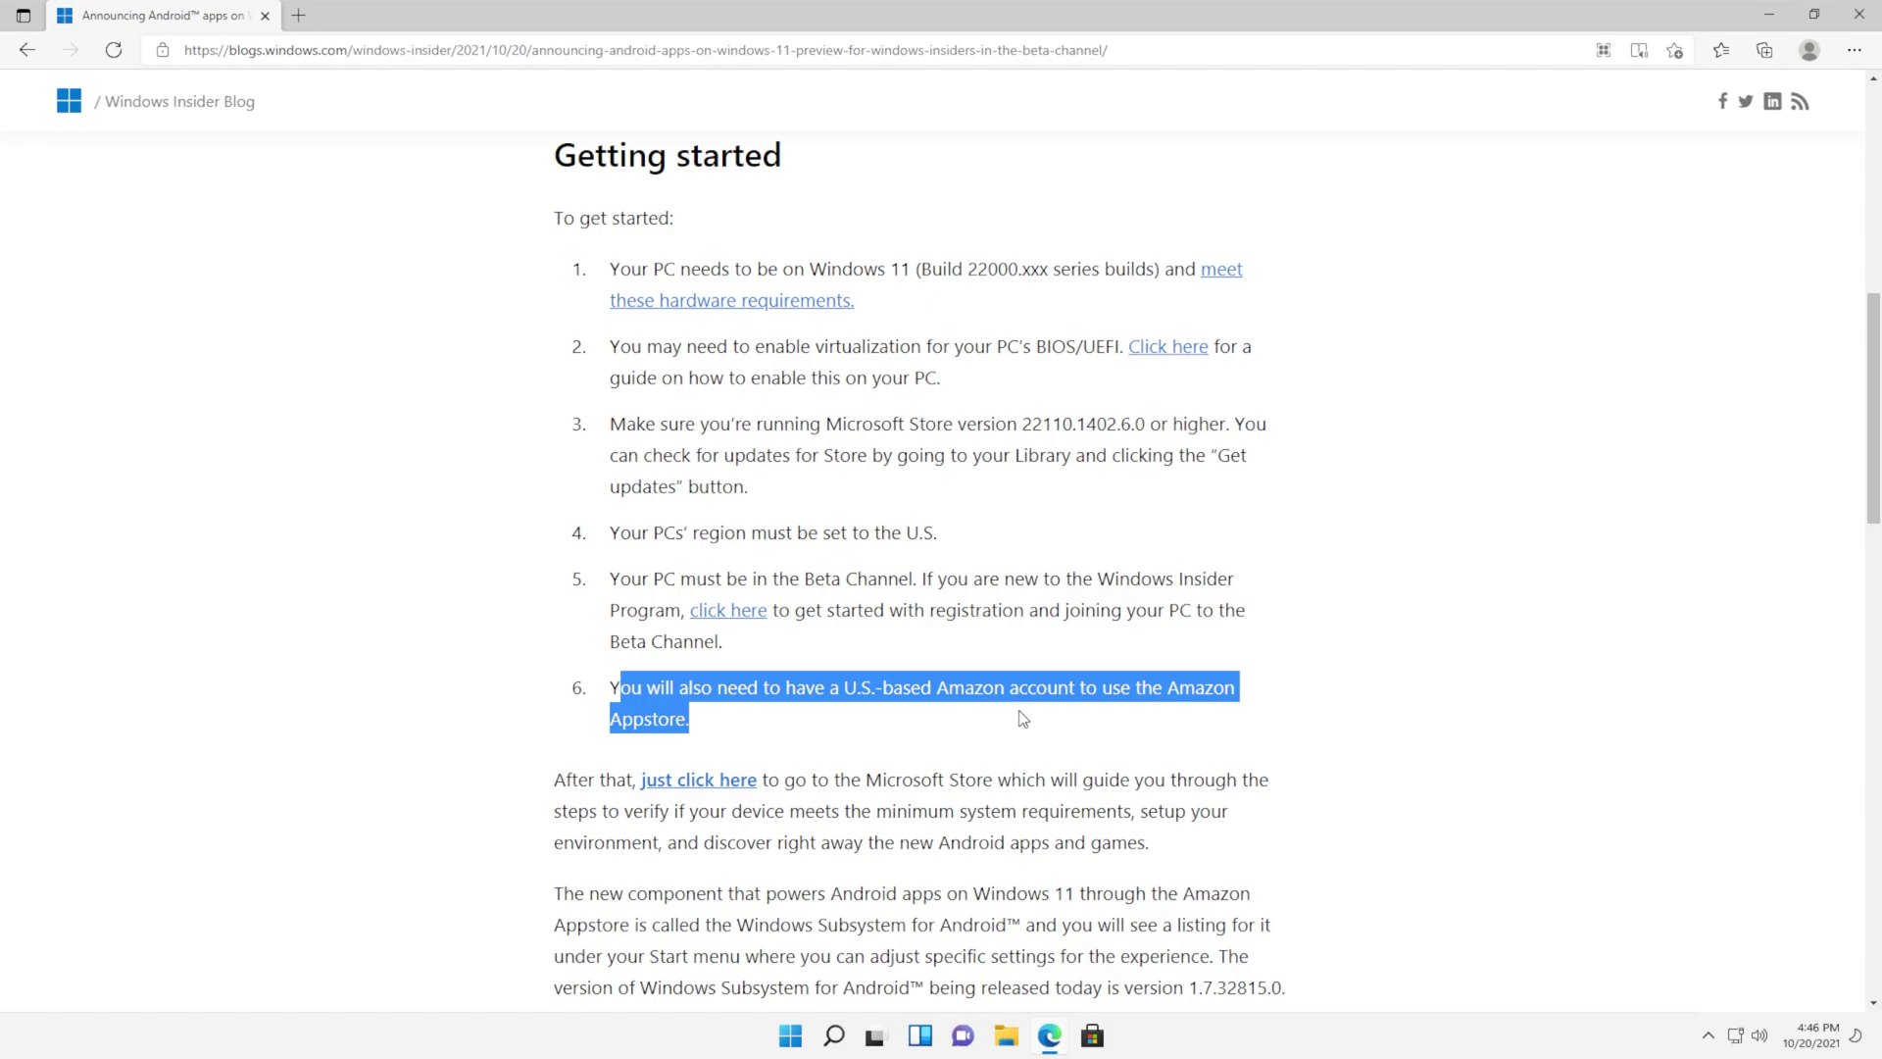
{"action": "left_click", "coordinate": [1023, 717]}
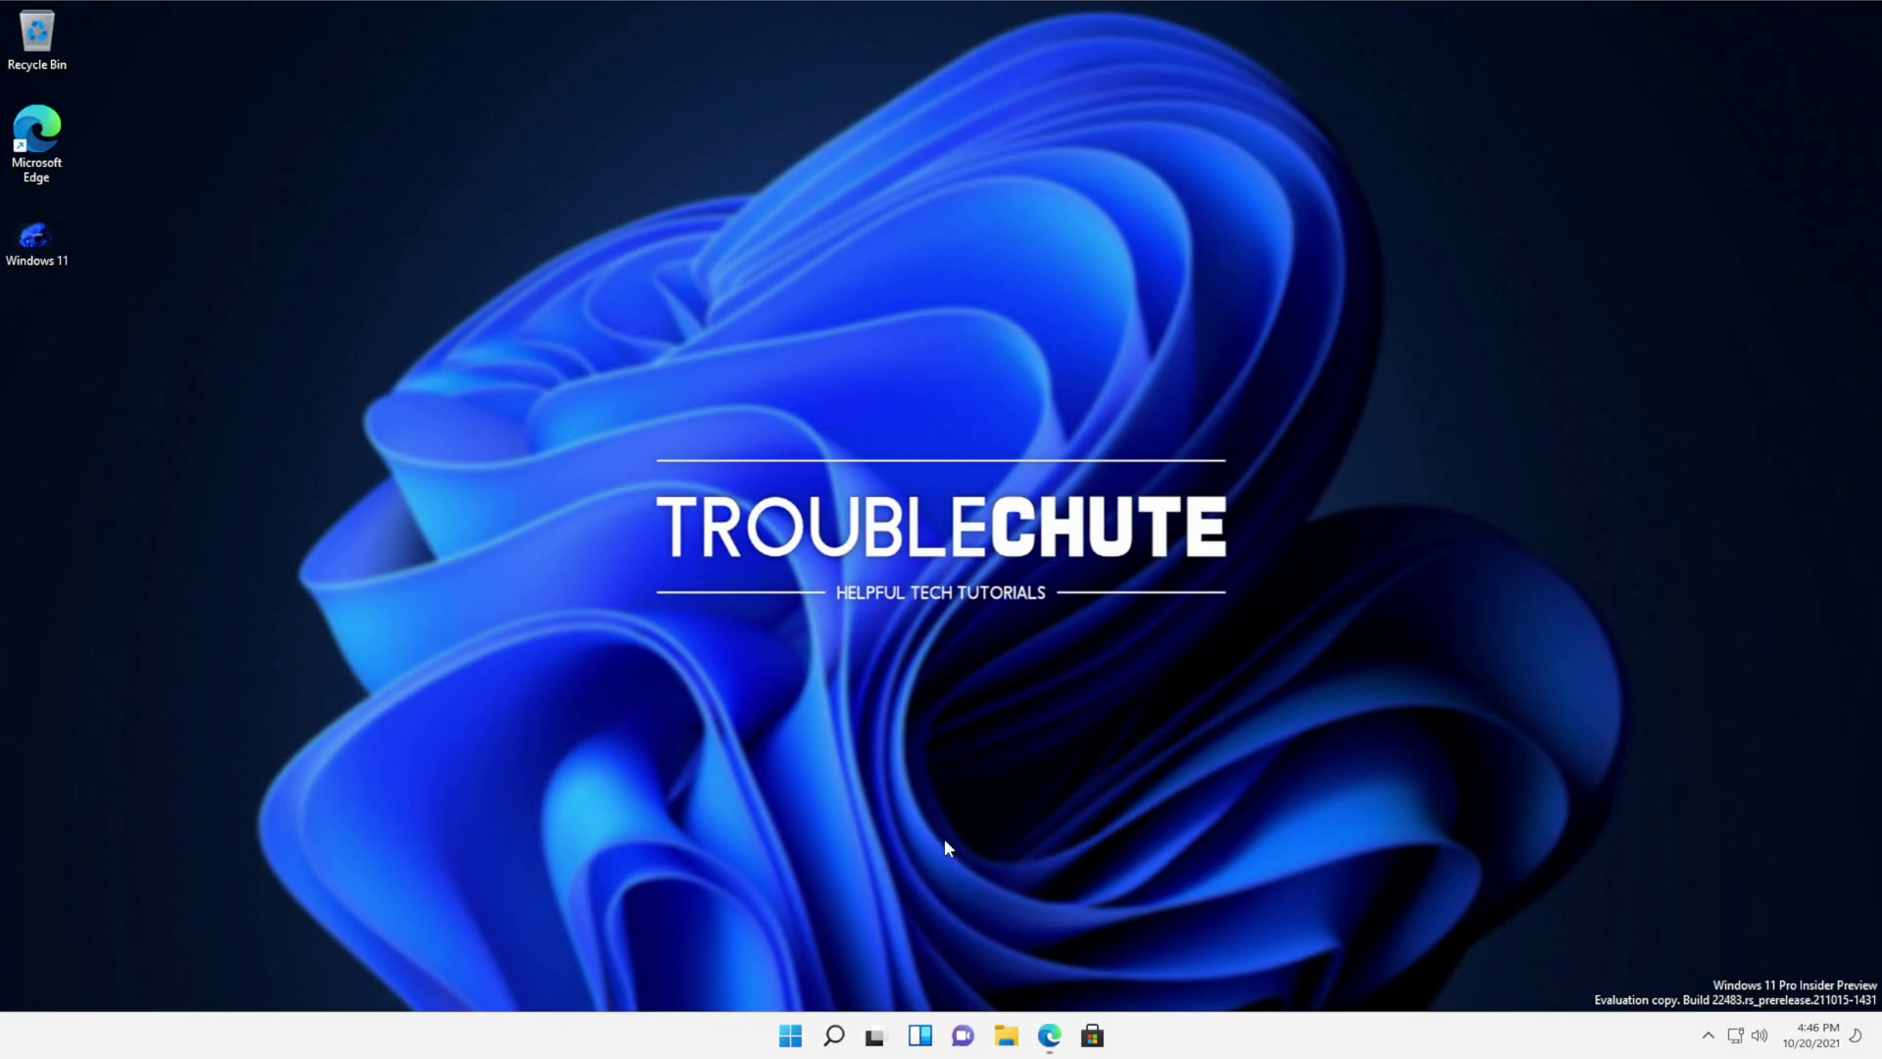
Step: Check the Insider channel under Settings > Windows Update > Windows Insider Program
{"action": "left_click", "coordinate": [791, 1036]}
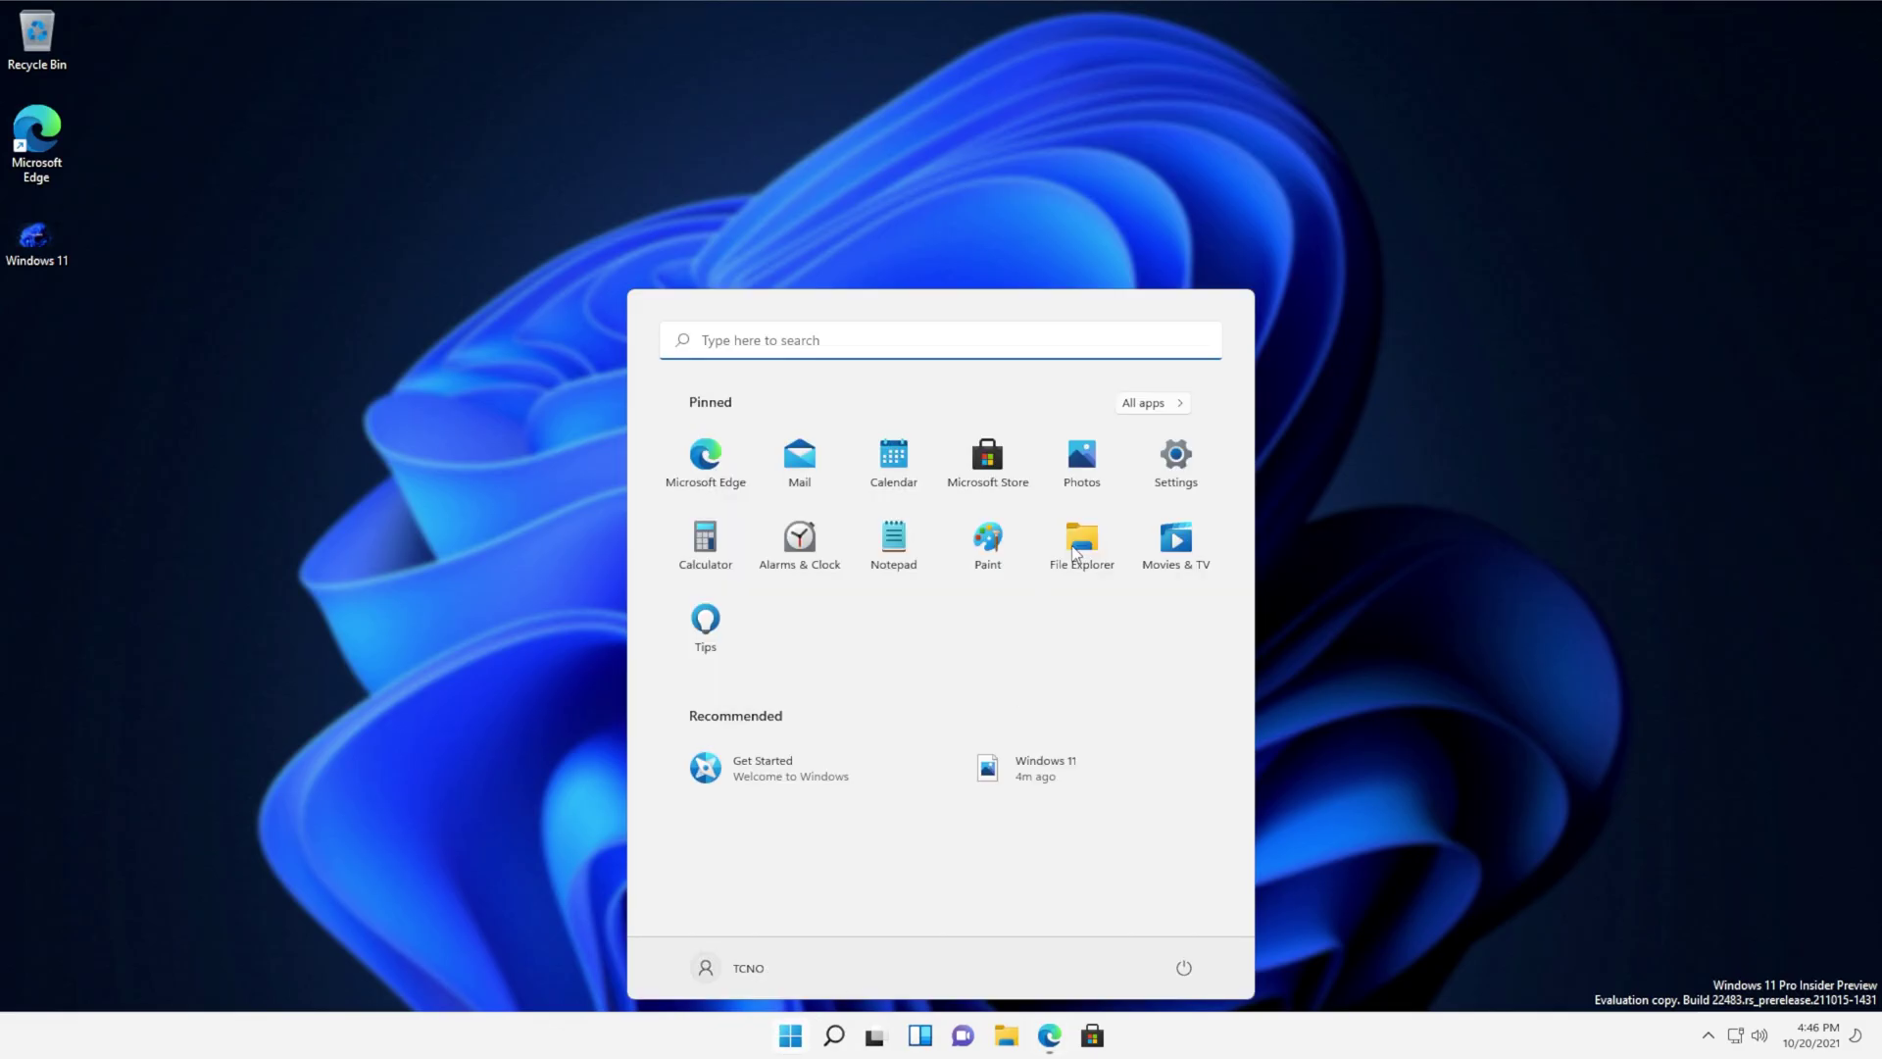
{"action": "left_click", "coordinate": [1150, 480]}
{"action": "left_click", "coordinate": [577, 648]}
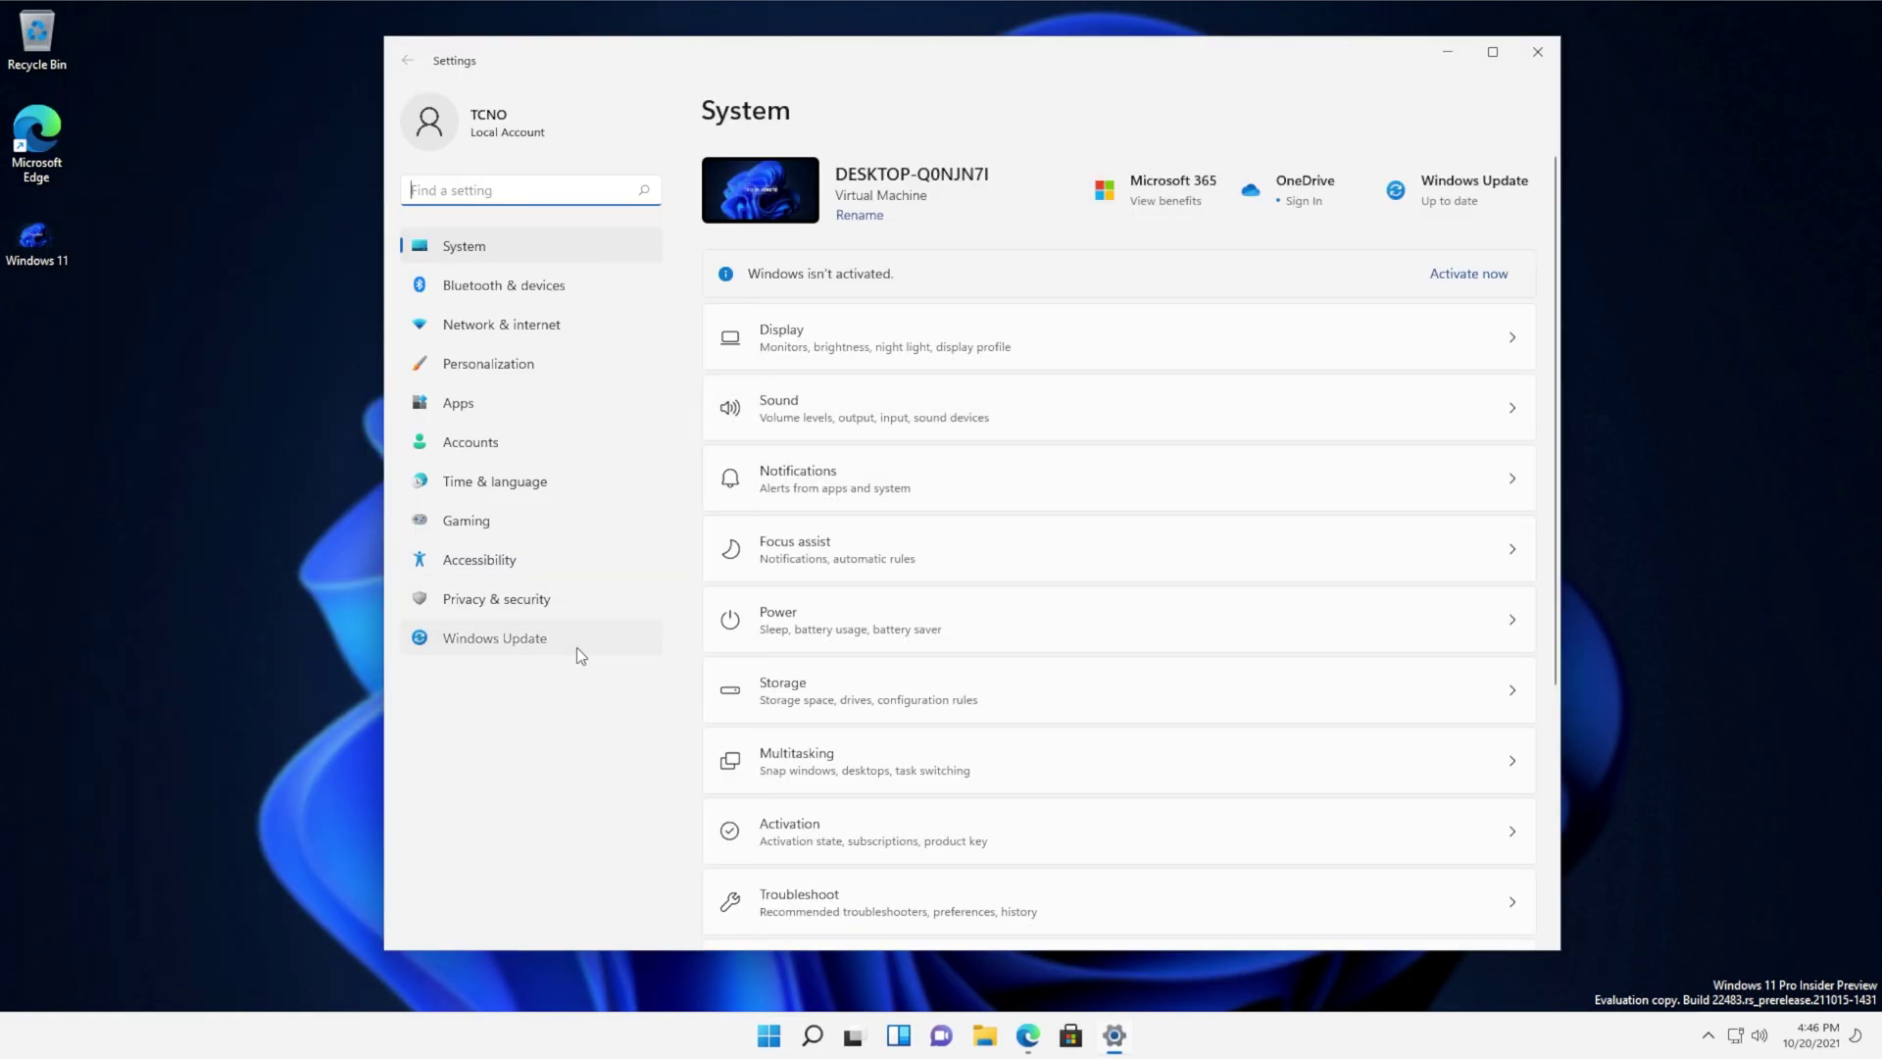
{"action": "left_click", "coordinate": [950, 546]}
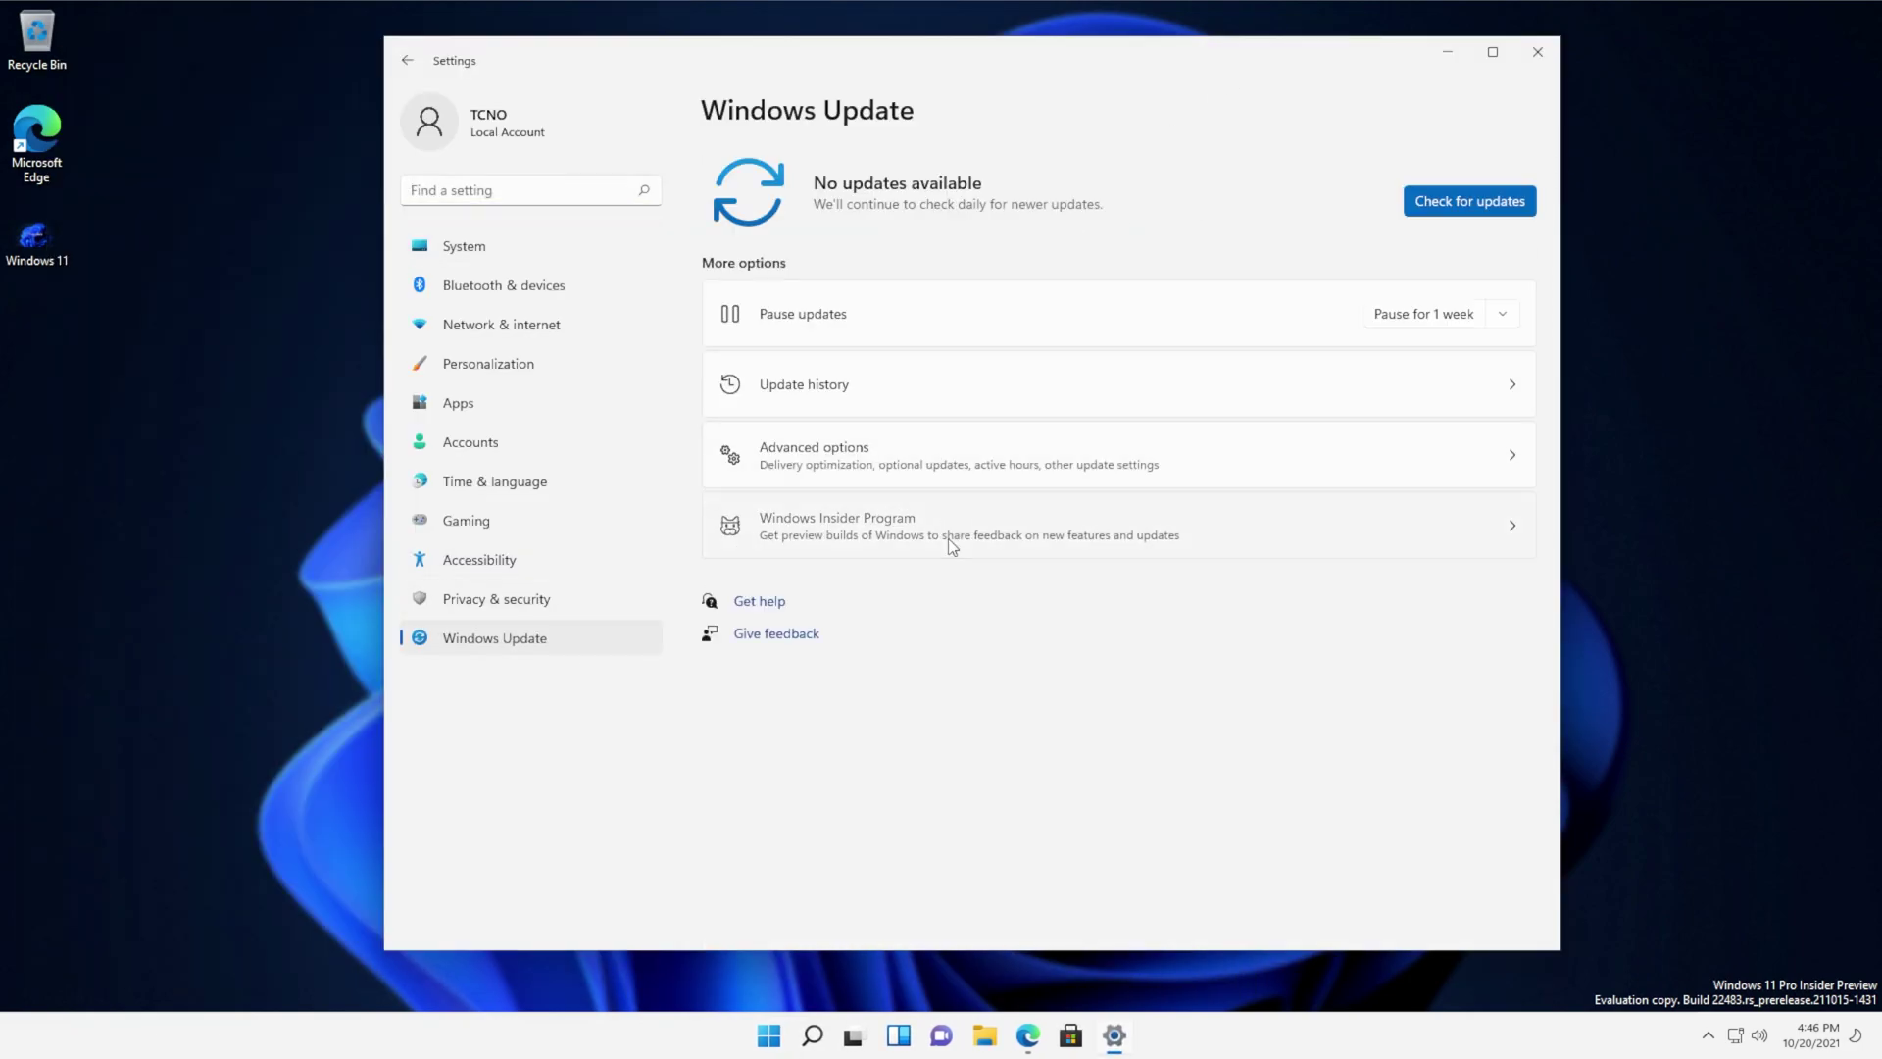
{"action": "left_click", "coordinate": [756, 235]}
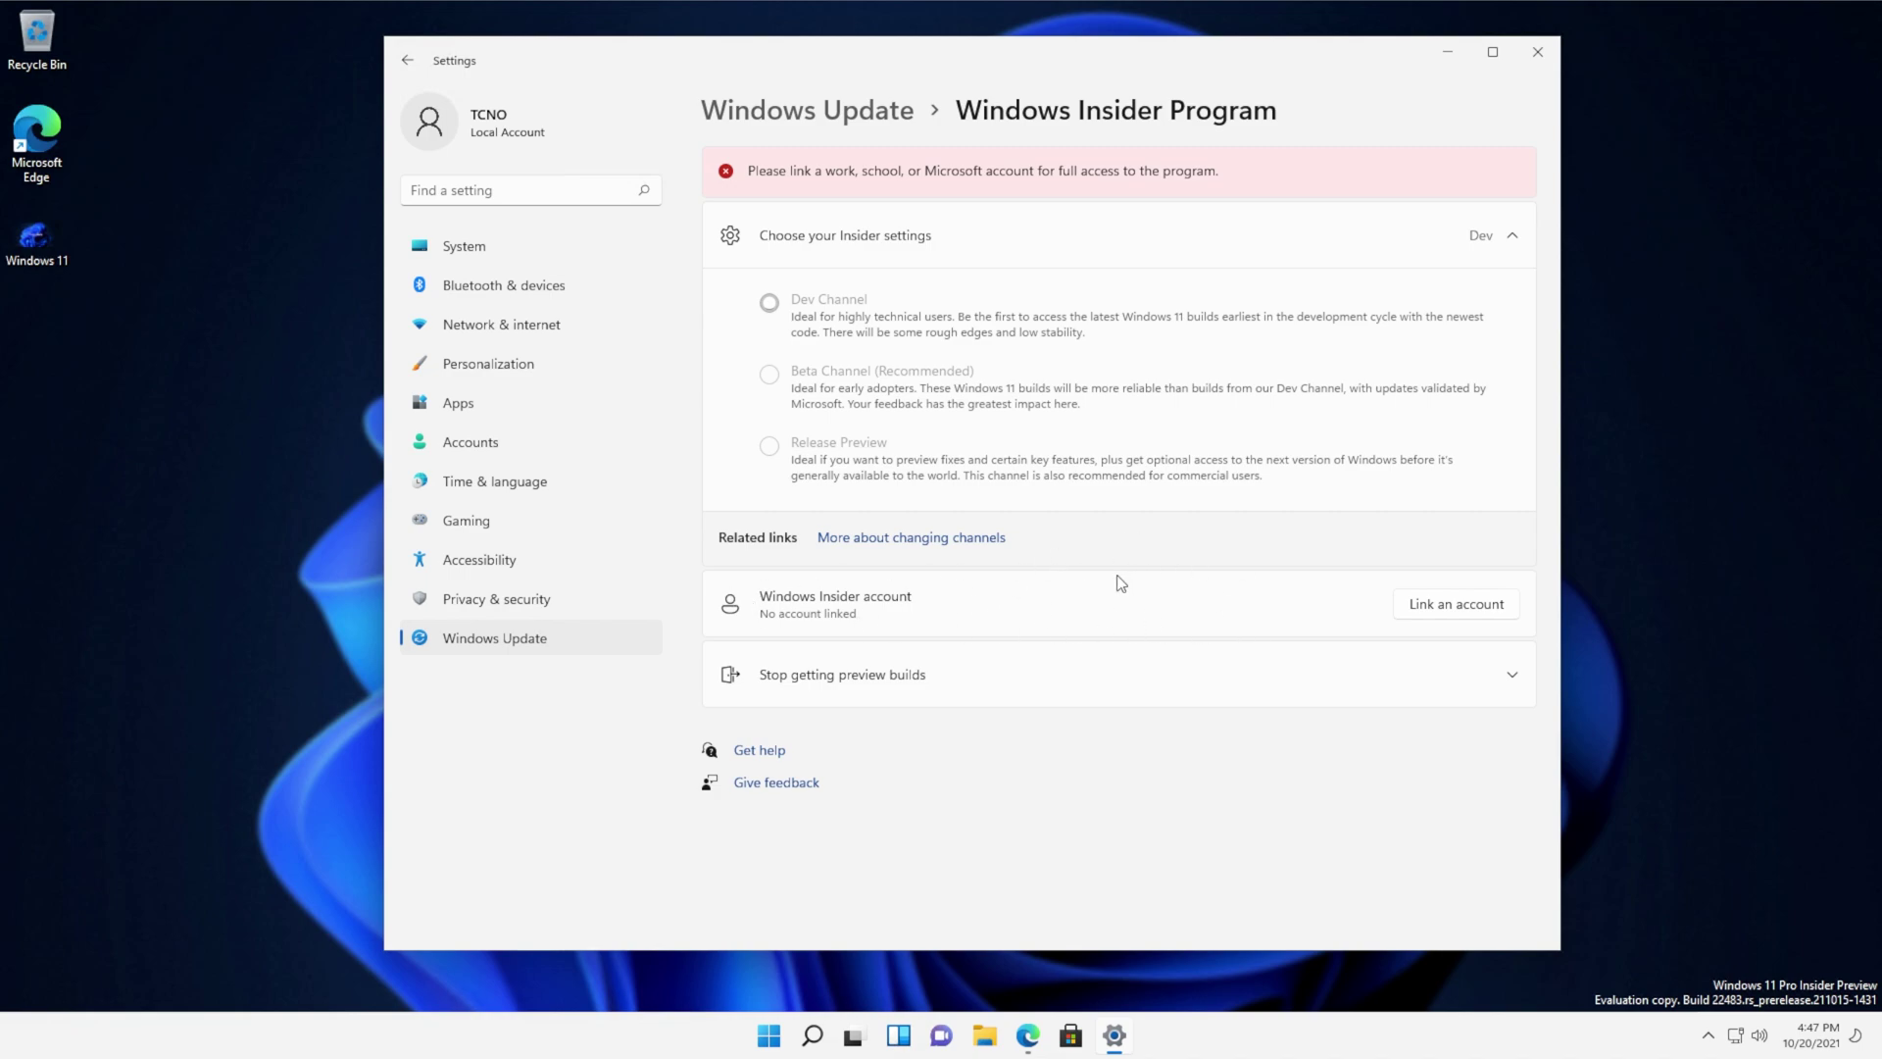
{"action": "left_click", "coordinate": [1537, 52]}
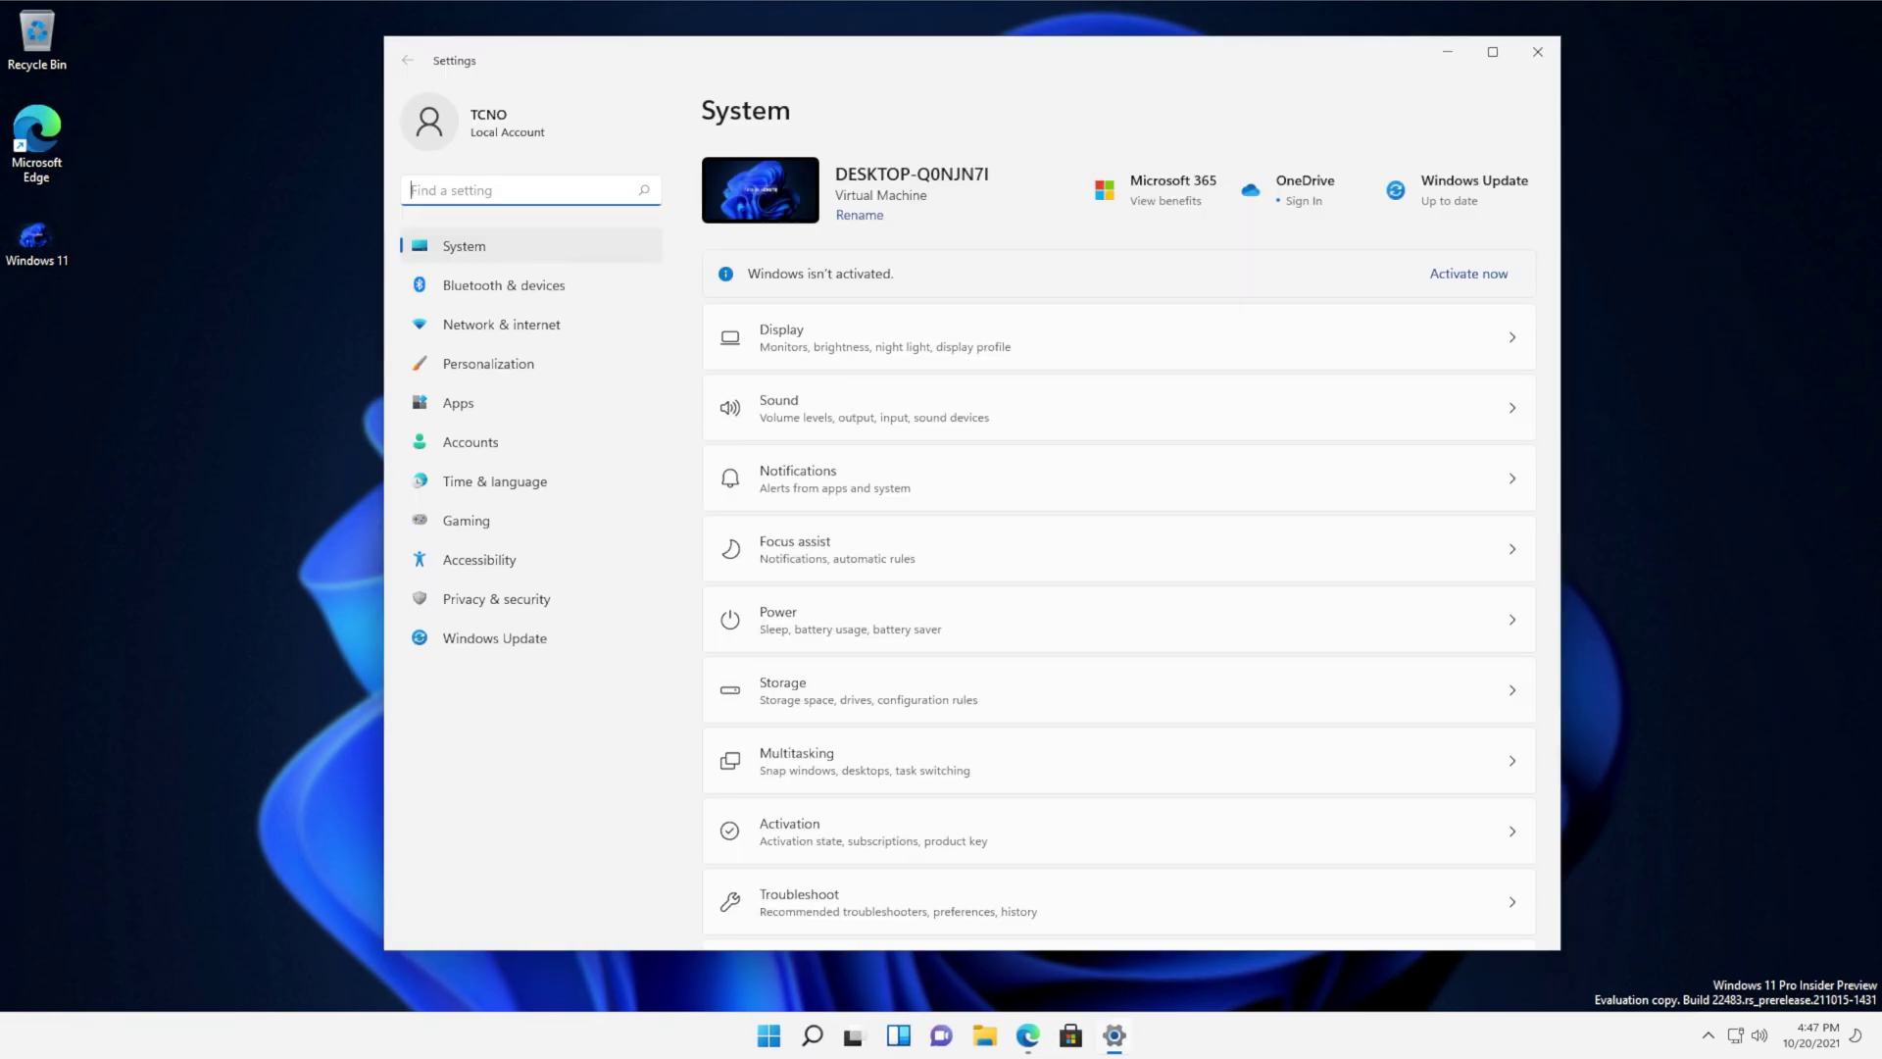
Step: Confirm 16.0 GB RAM and OS build 22483.1000 in About, then highlight the blog's virtualization requirement
{"action": "left_click", "coordinate": [582, 218]}
{"action": "scroll", "coordinate": [840, 883], "scroll_direction": "down", "scroll_amount": 4}
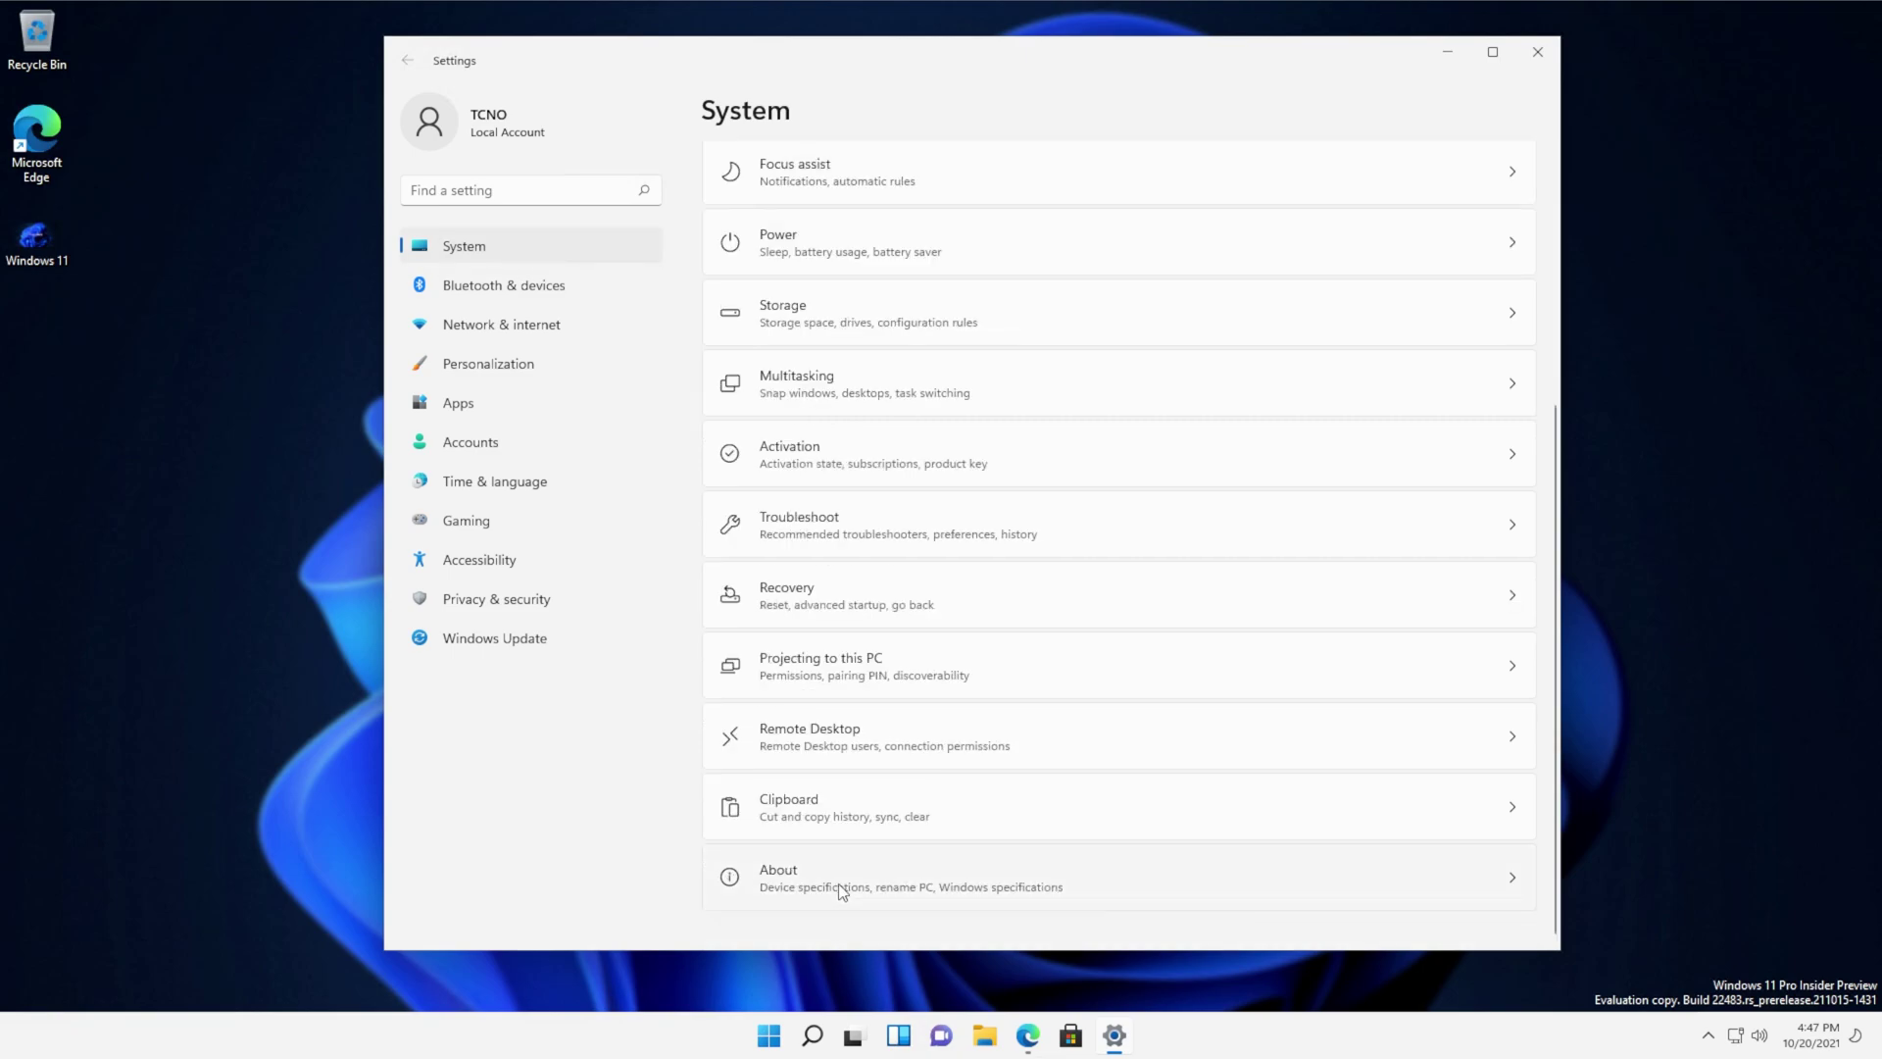
{"action": "left_click", "coordinate": [840, 887]}
{"action": "left_click_drag", "start_coordinate": [948, 353], "coordinate": [858, 355]}
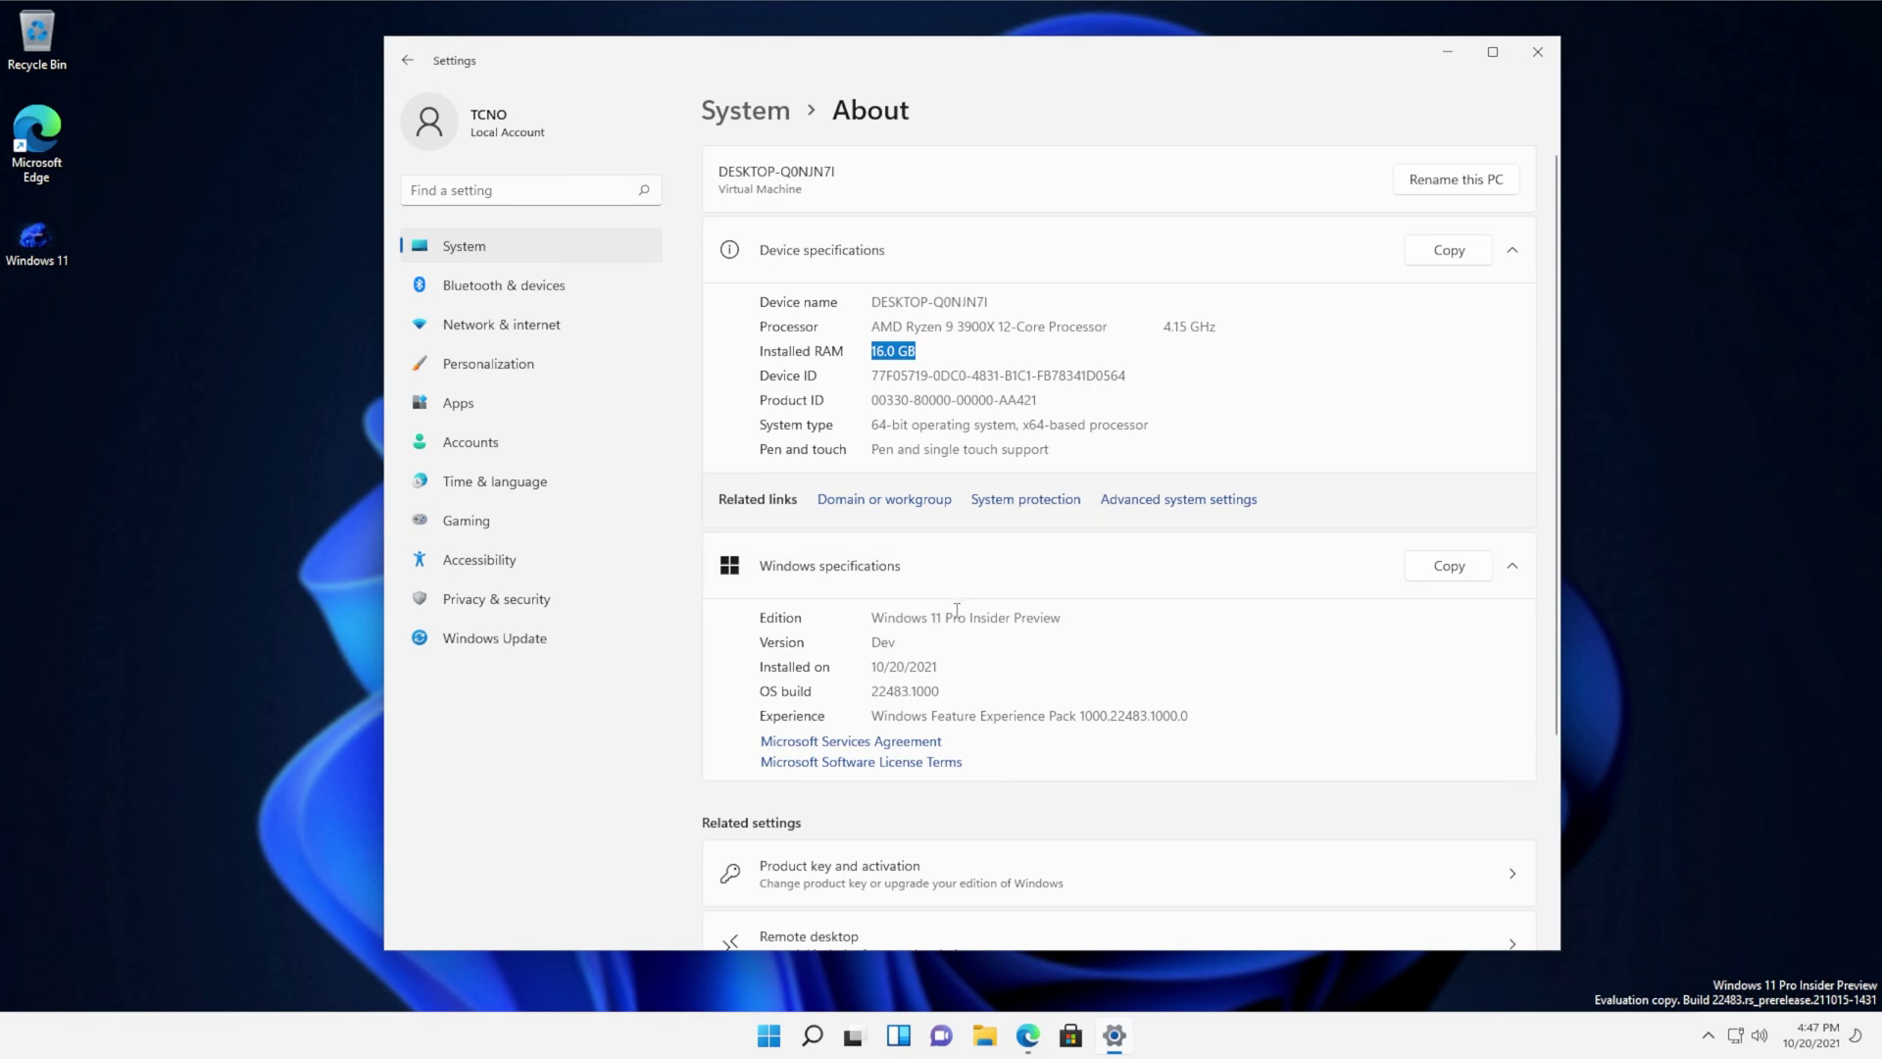
{"action": "left_click_drag", "start_coordinate": [943, 690], "coordinate": [841, 698]}
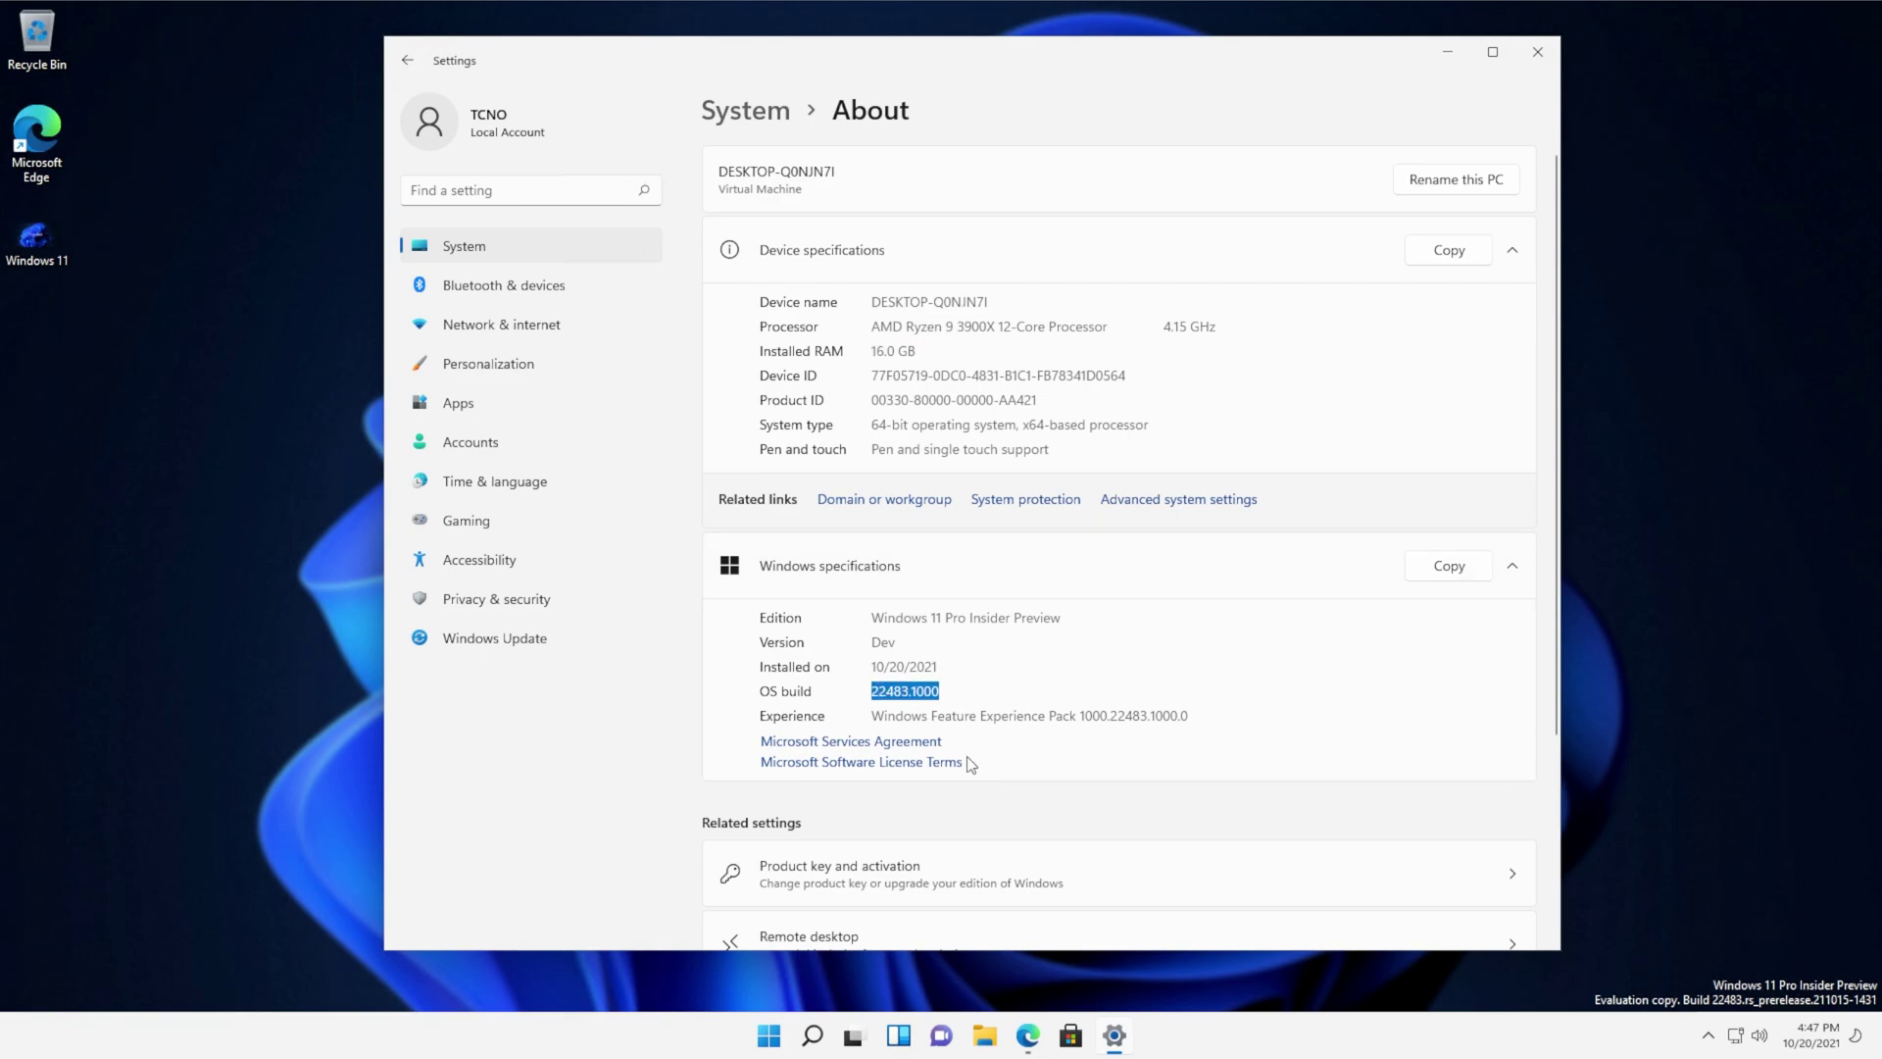
{"action": "left_click", "coordinate": [1275, 431]}
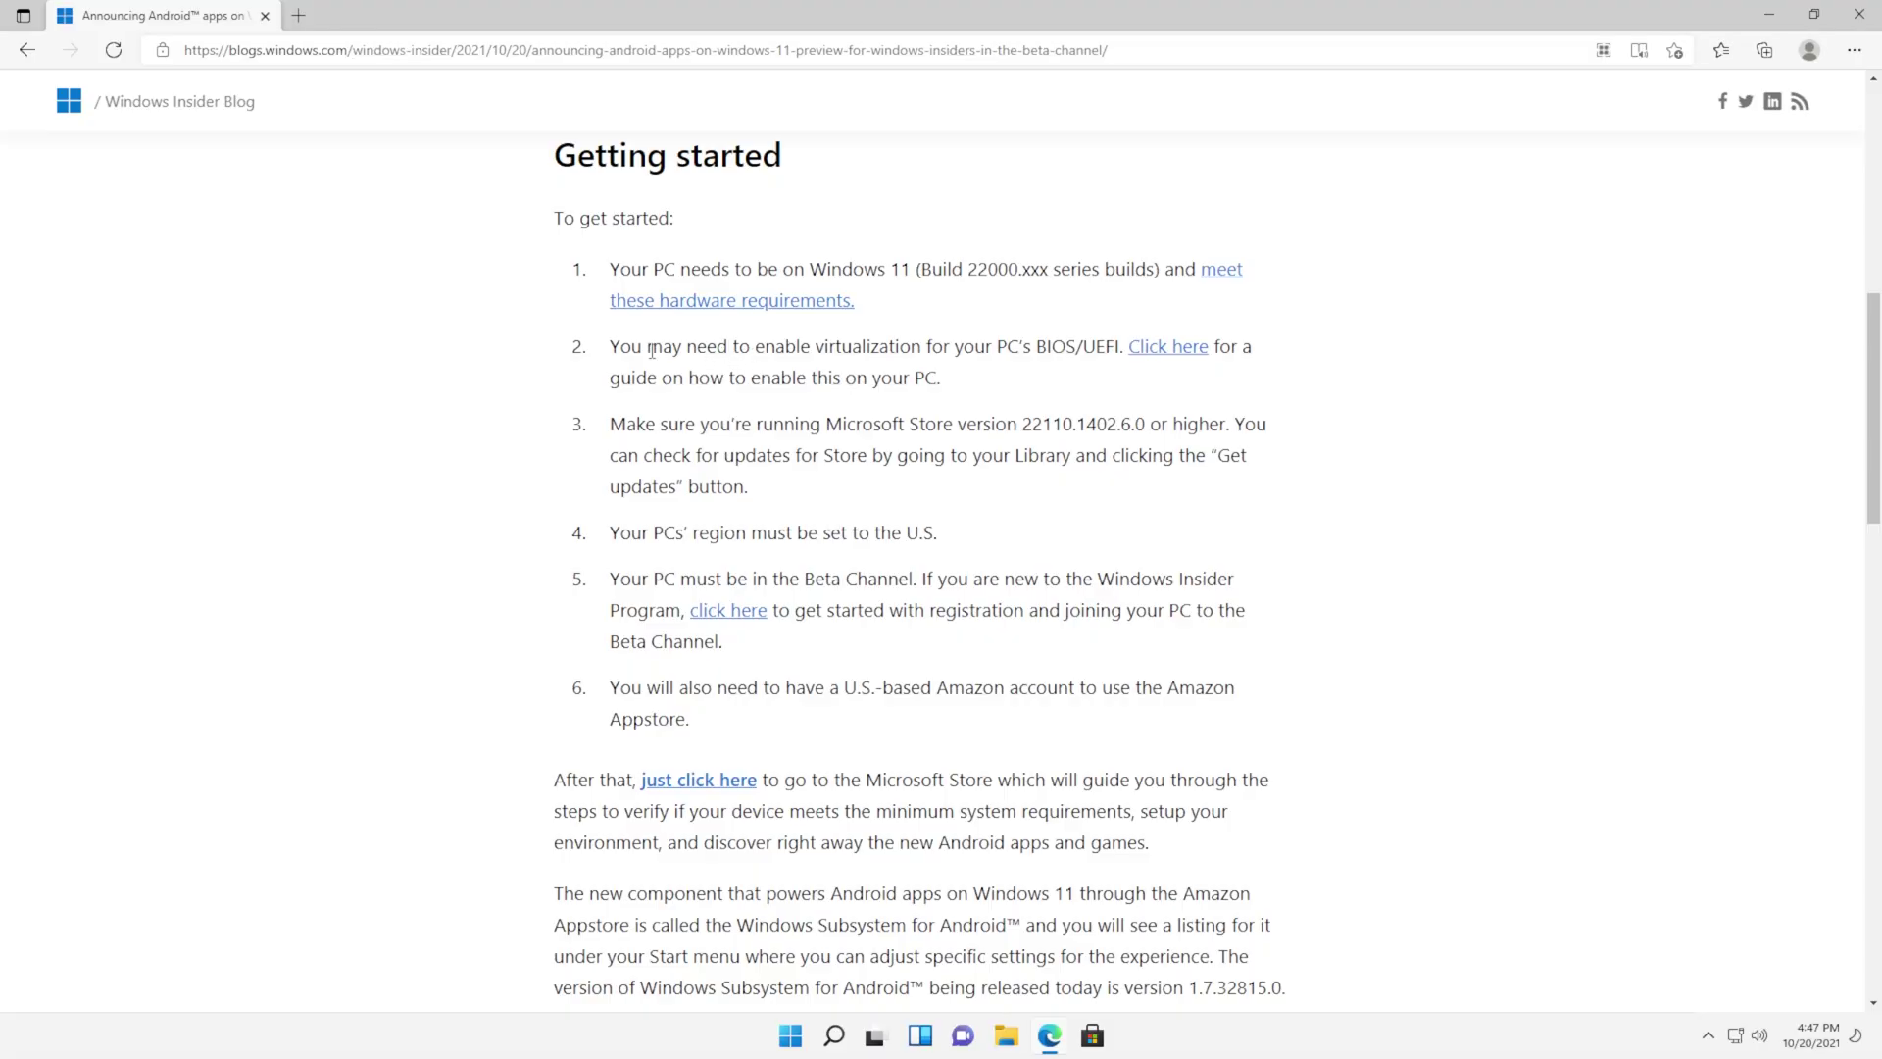
{"action": "left_click_drag", "start_coordinate": [619, 346], "coordinate": [939, 380]}
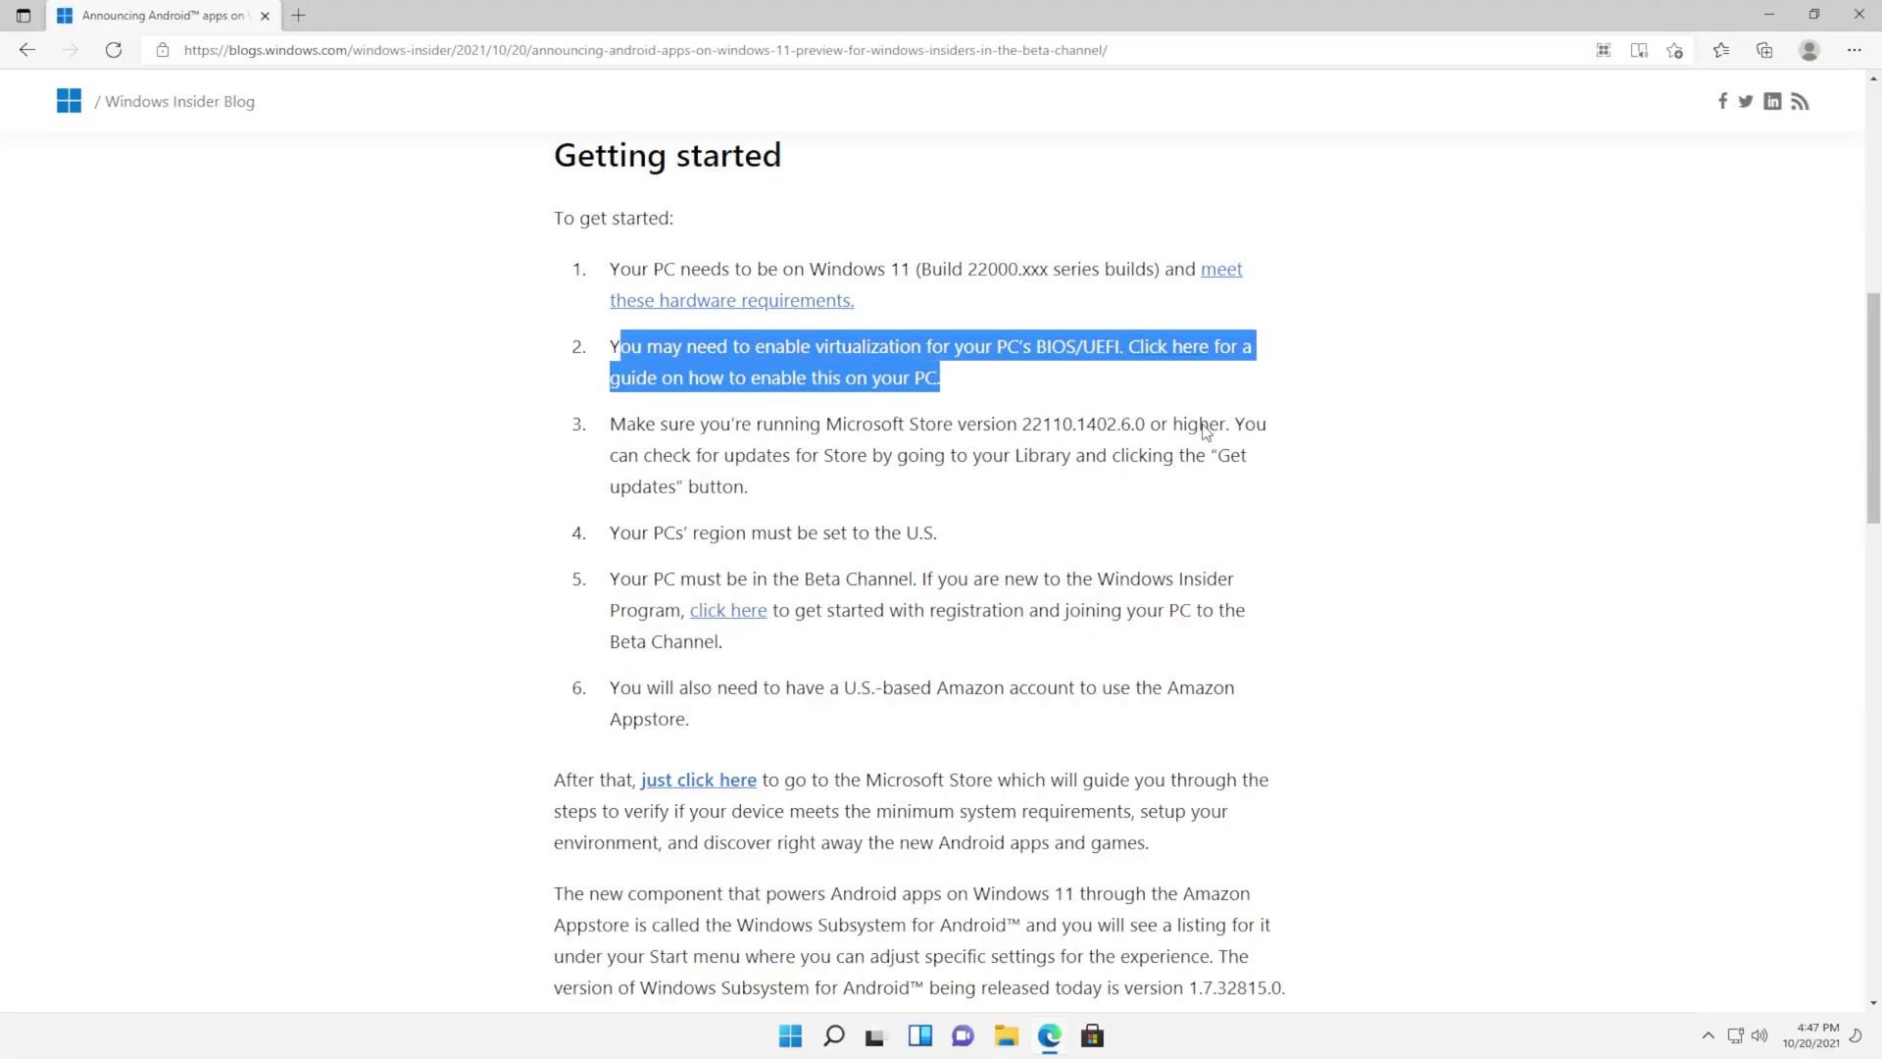
{"action": "left_click", "coordinate": [1000, 446]}
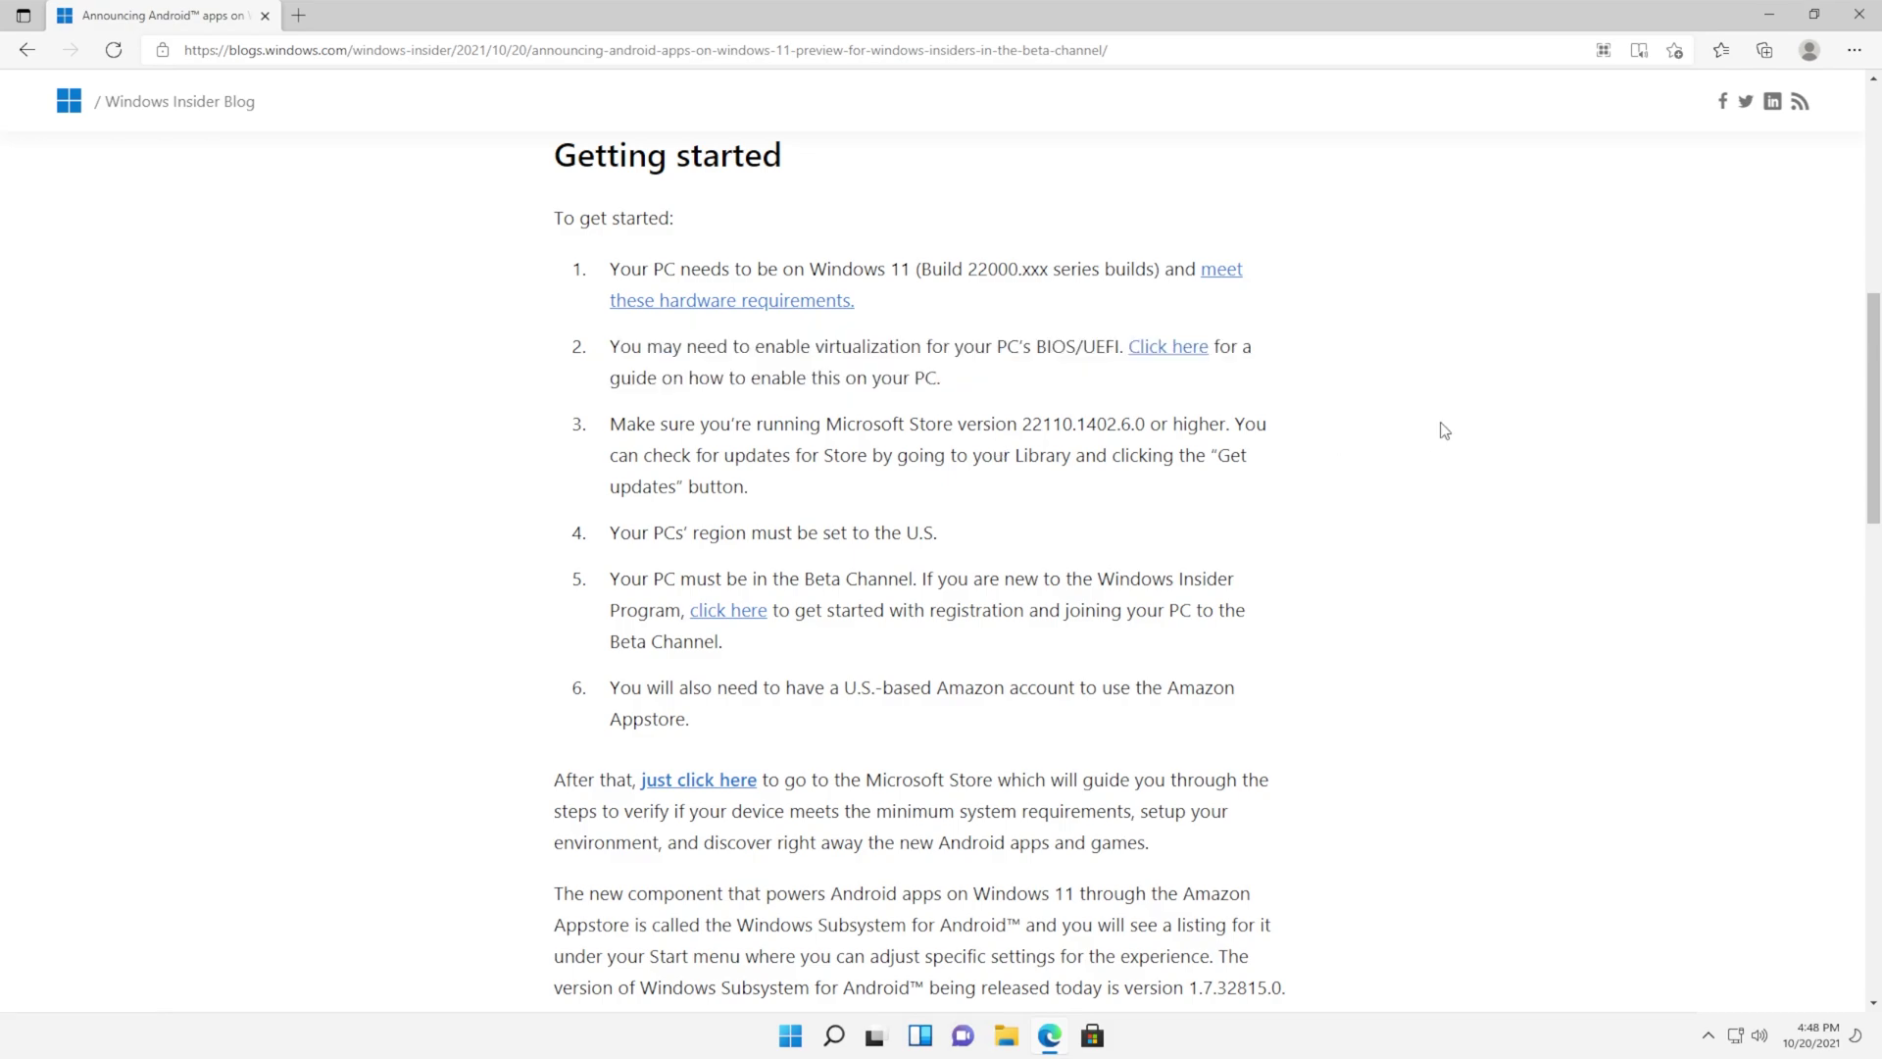
Step: Search Start for 'windows features' to bring up the Turn Windows features on or off dialog
{"action": "left_click", "coordinate": [1772, 20]}
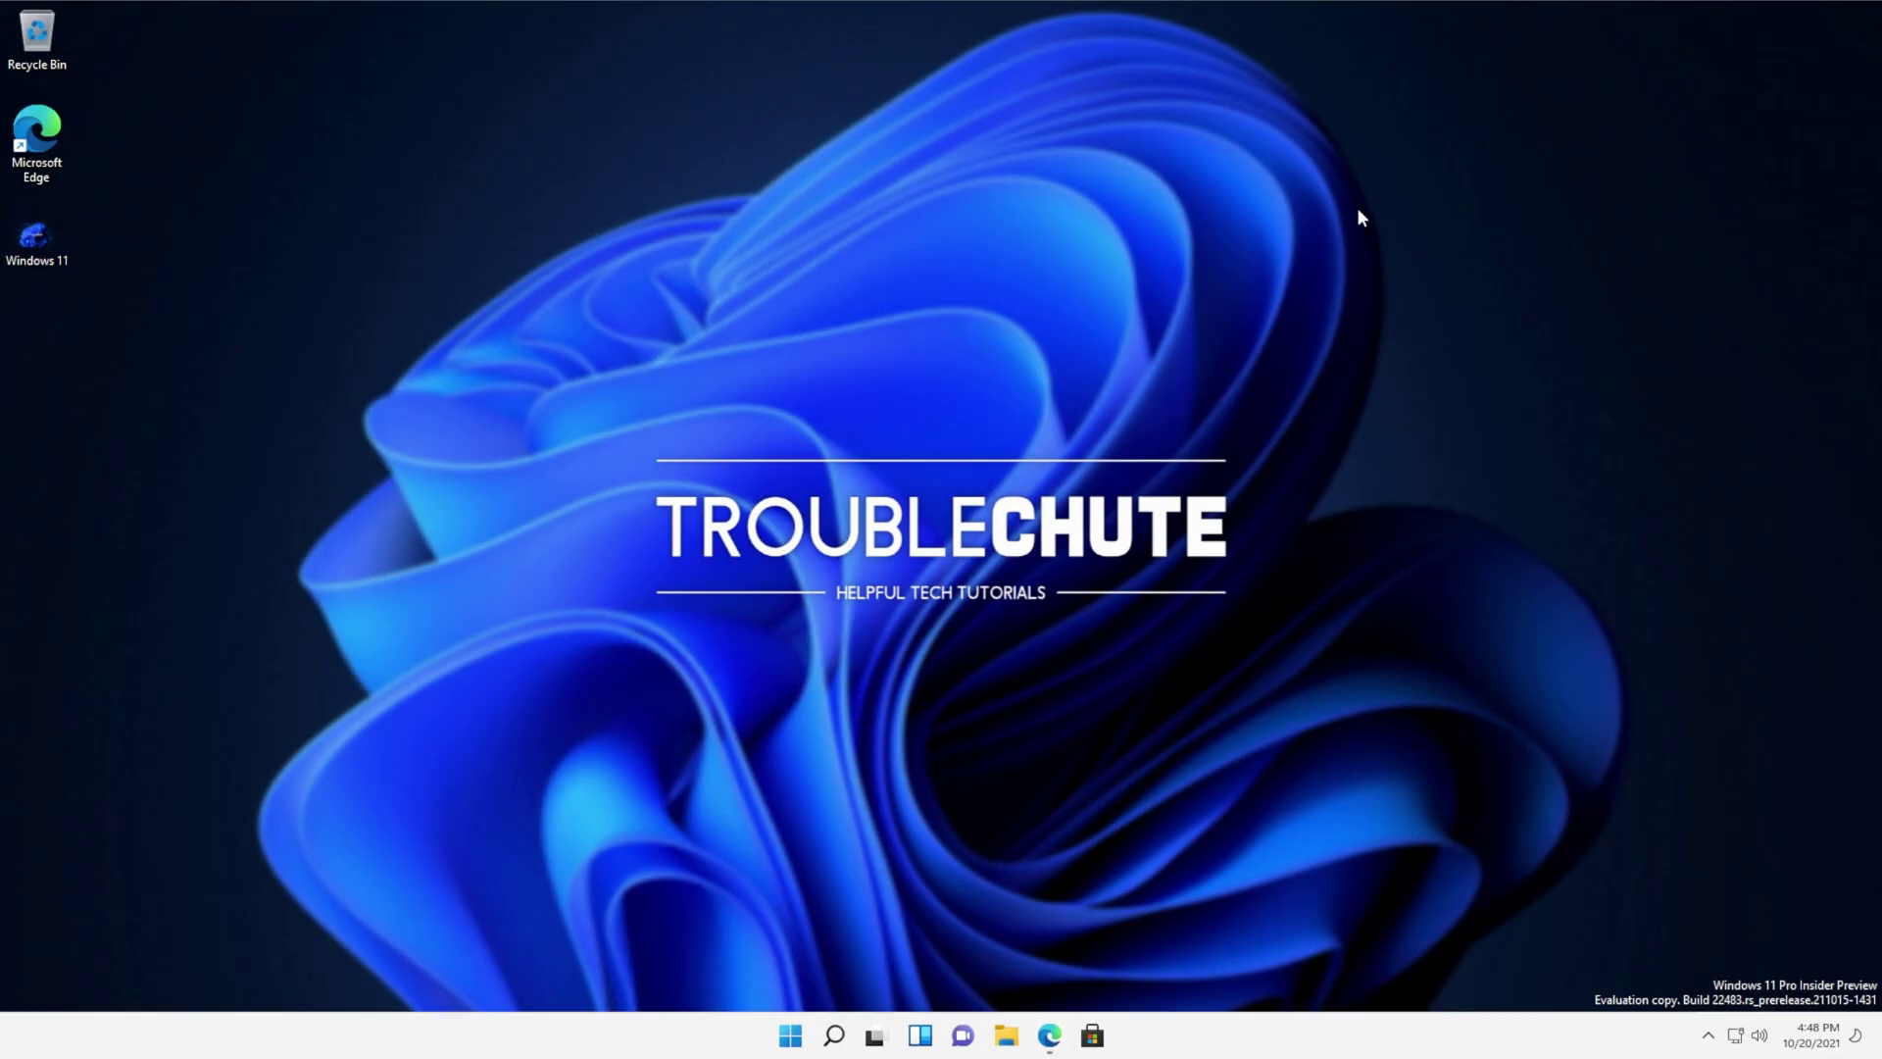
{"action": "key", "text": "super"}
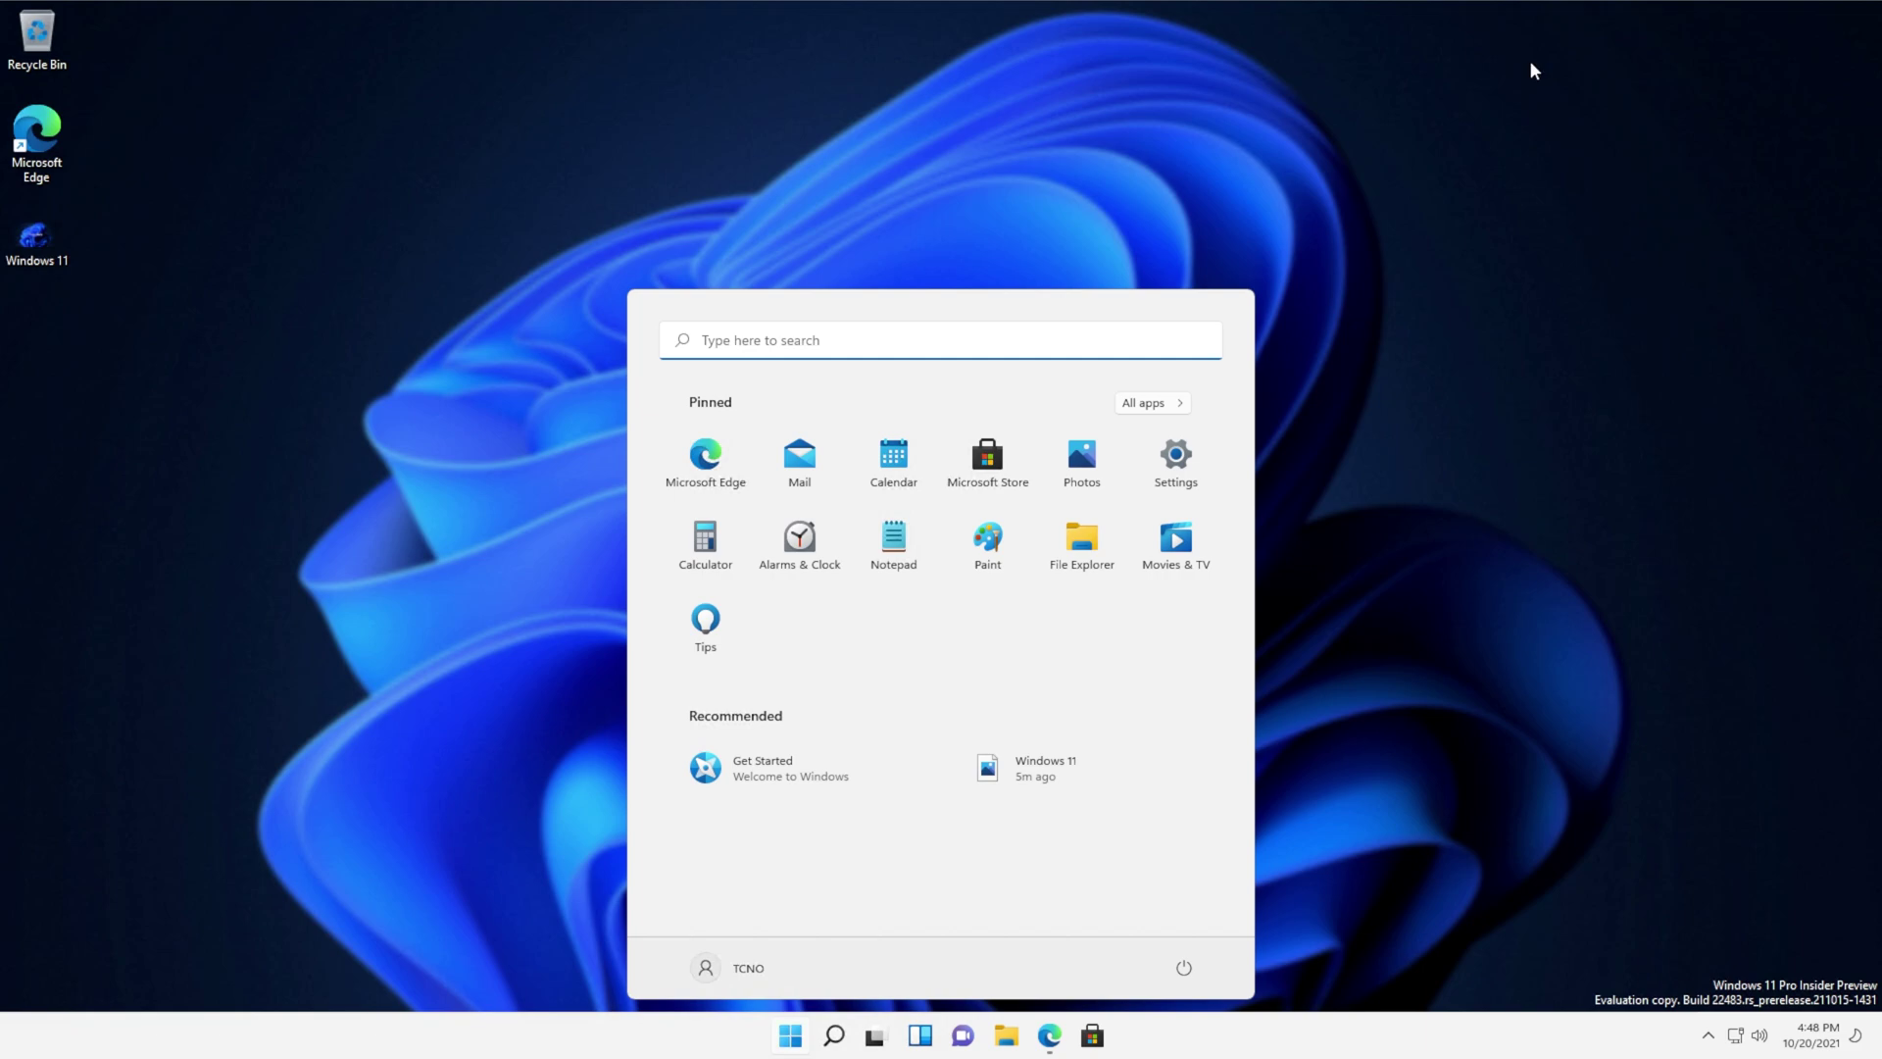
{"action": "type", "text": "windows features"}
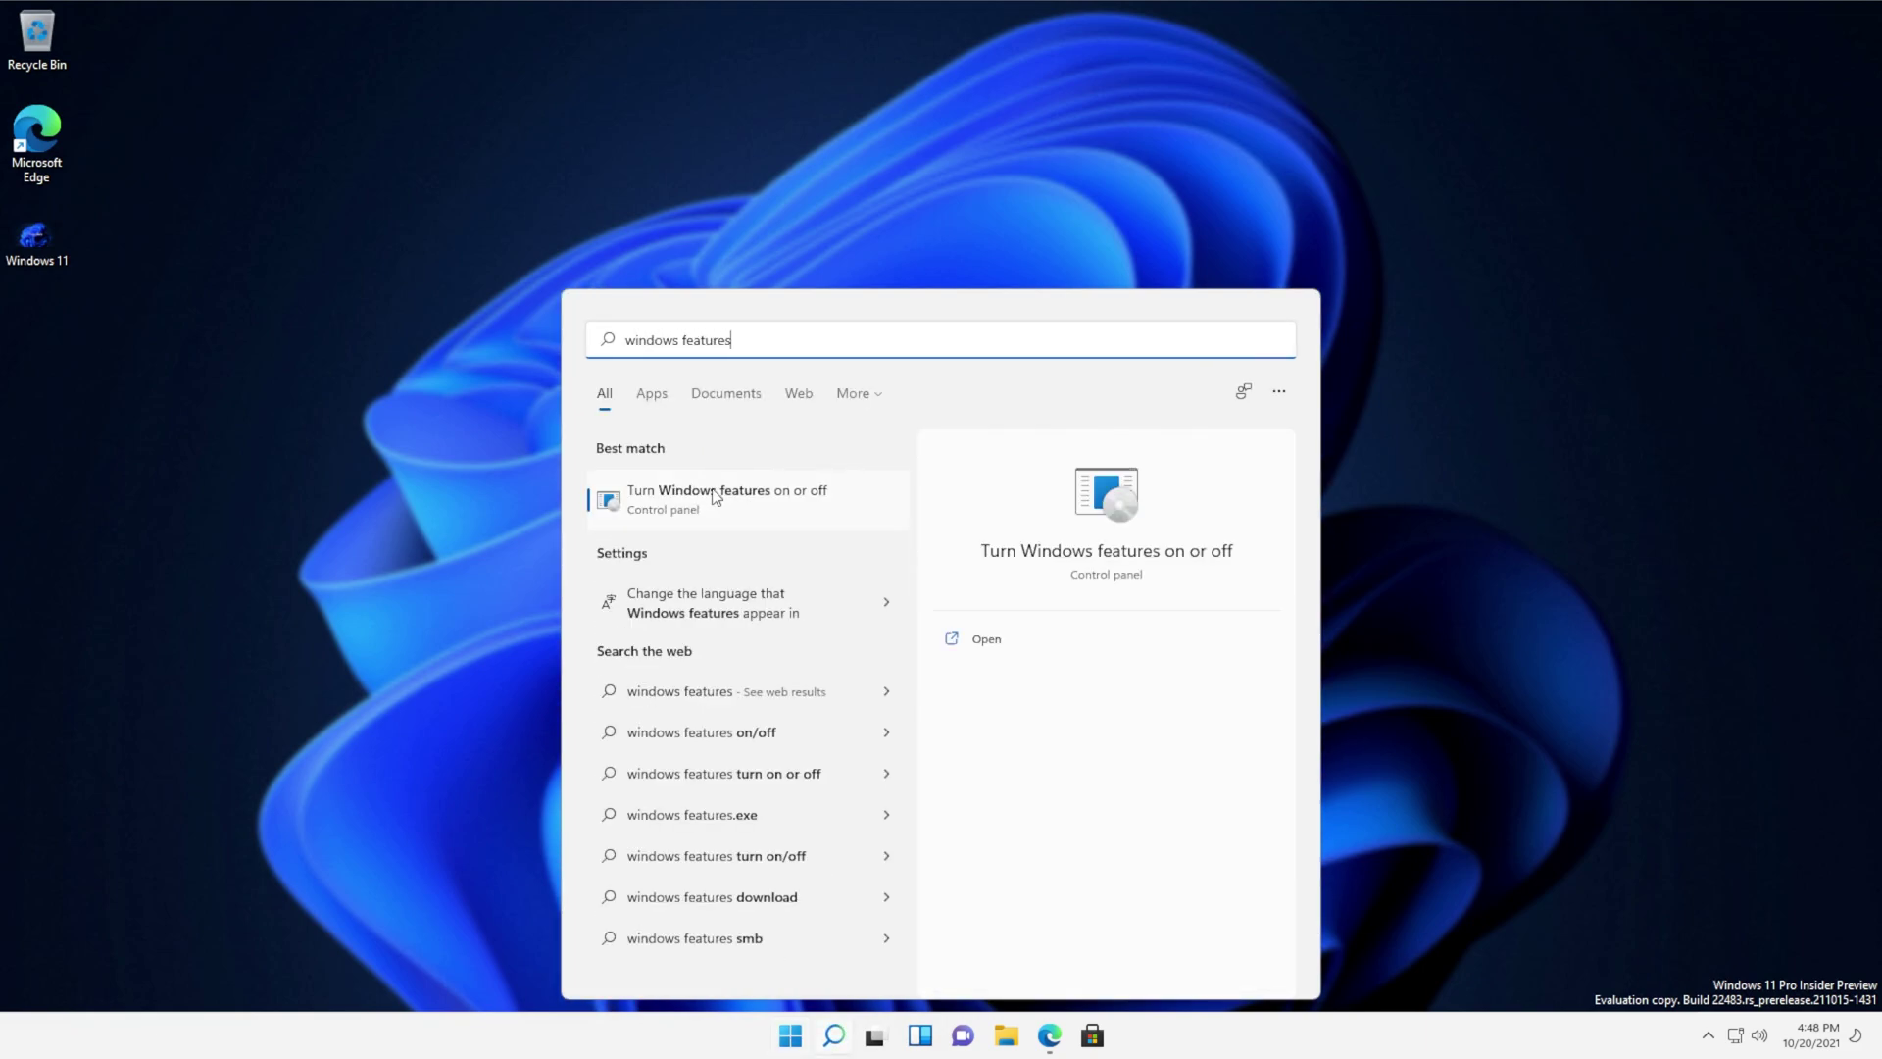
{"action": "left_click", "coordinate": [698, 502]}
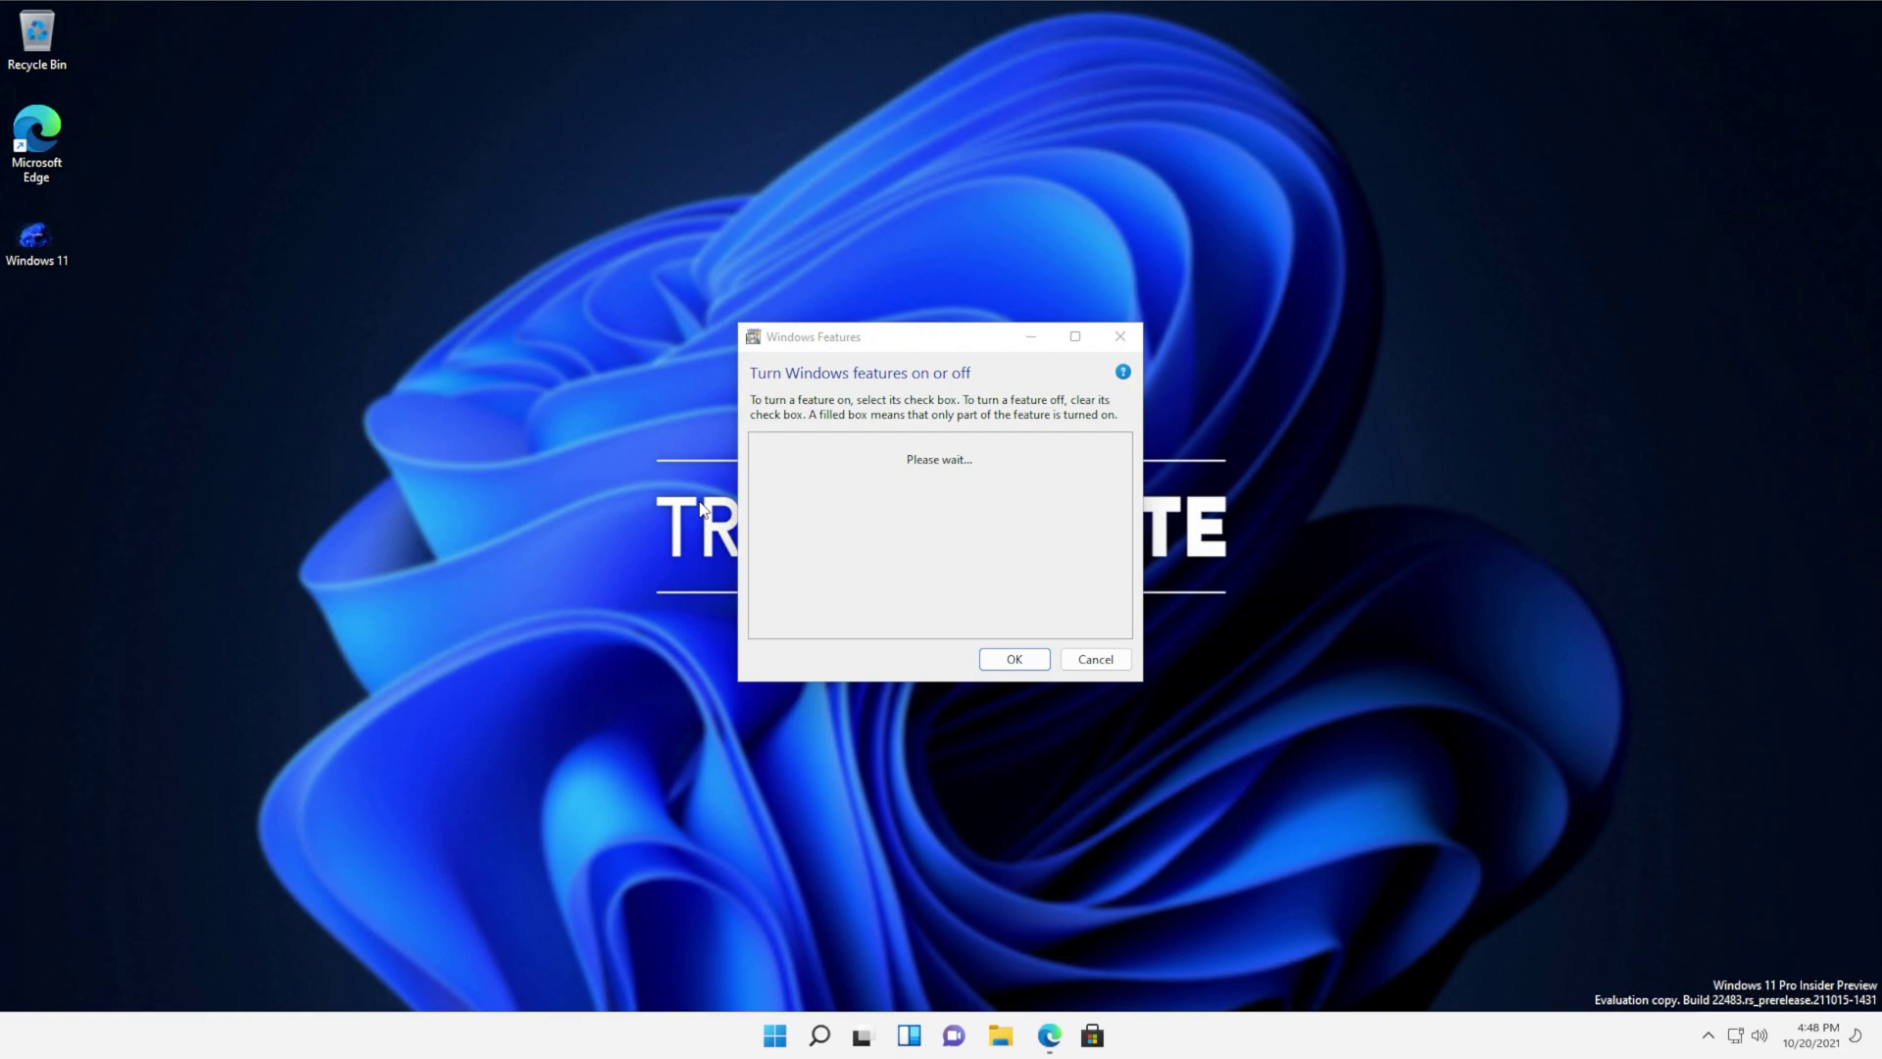
Step: Enable Virtual Machine Platform and Windows Hypervisor Platform, apply, and restart the PC
{"action": "scroll", "coordinate": [958, 495], "scroll_direction": "down", "scroll_amount": 6}
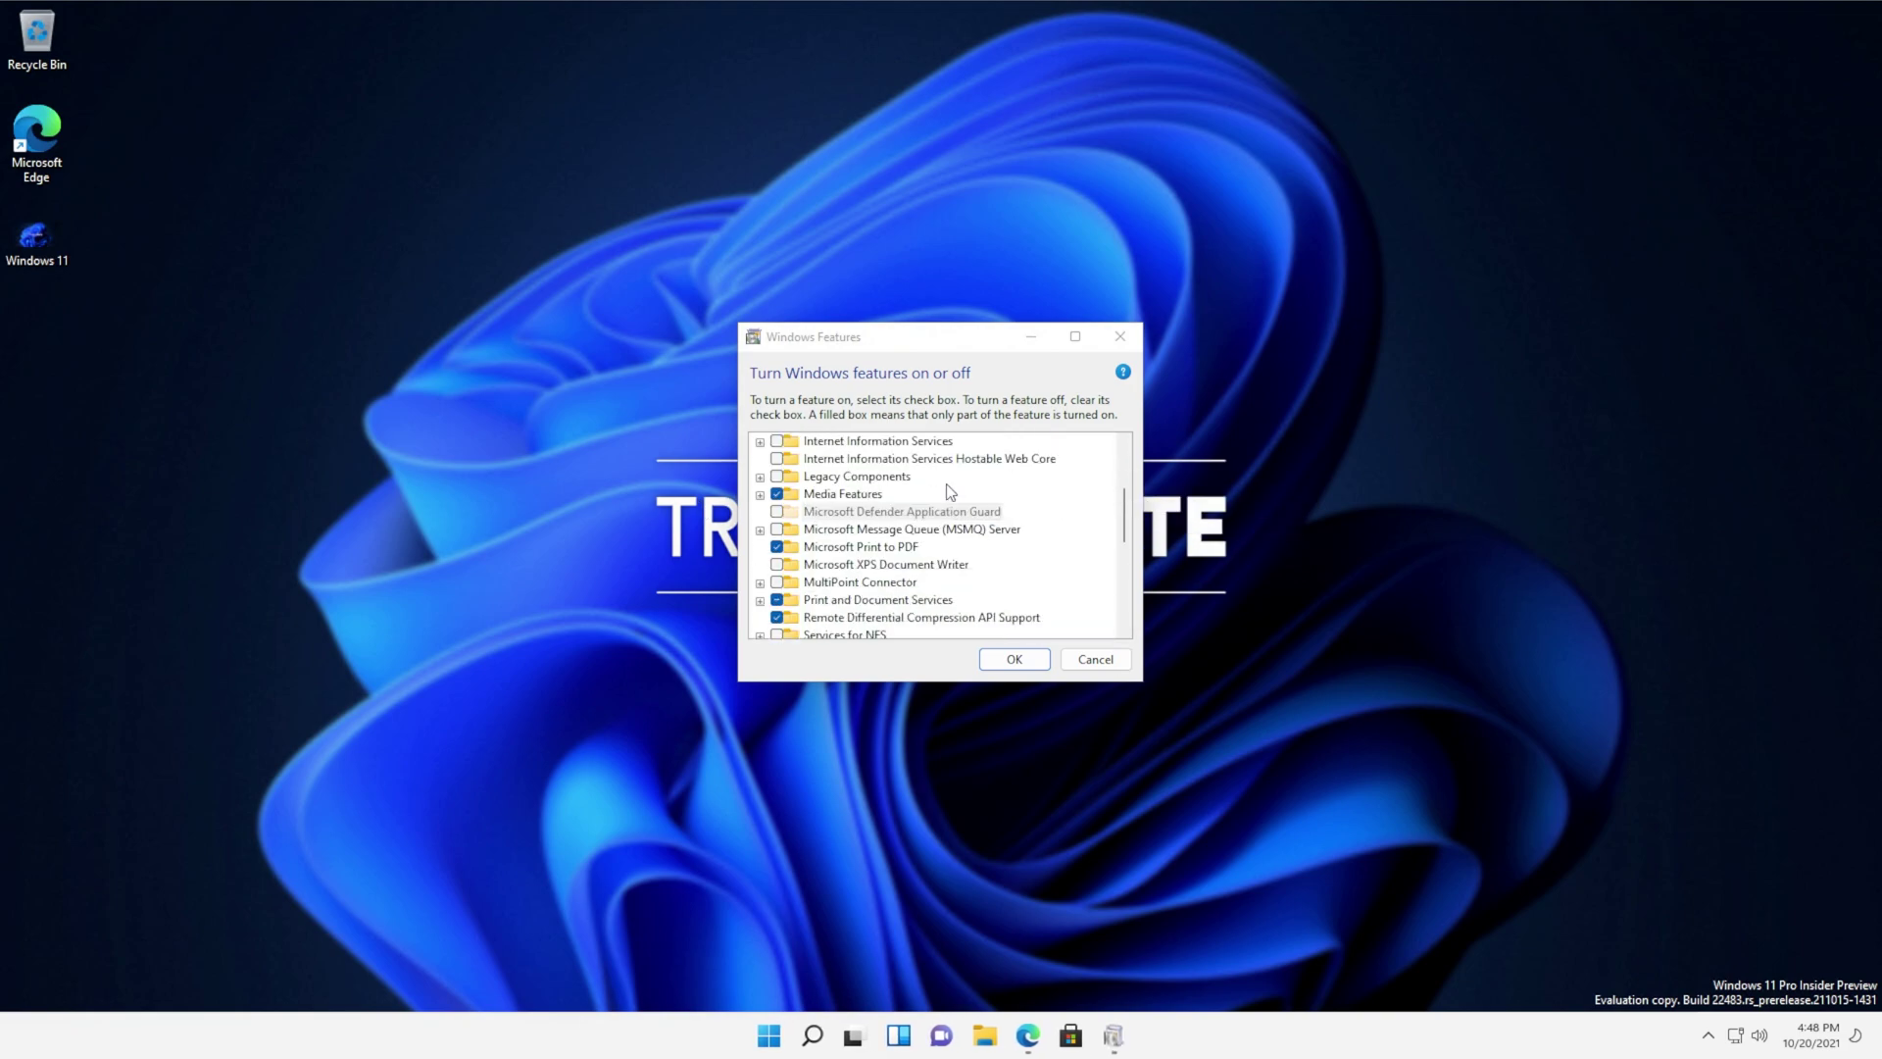
{"action": "left_click", "coordinate": [904, 564]}
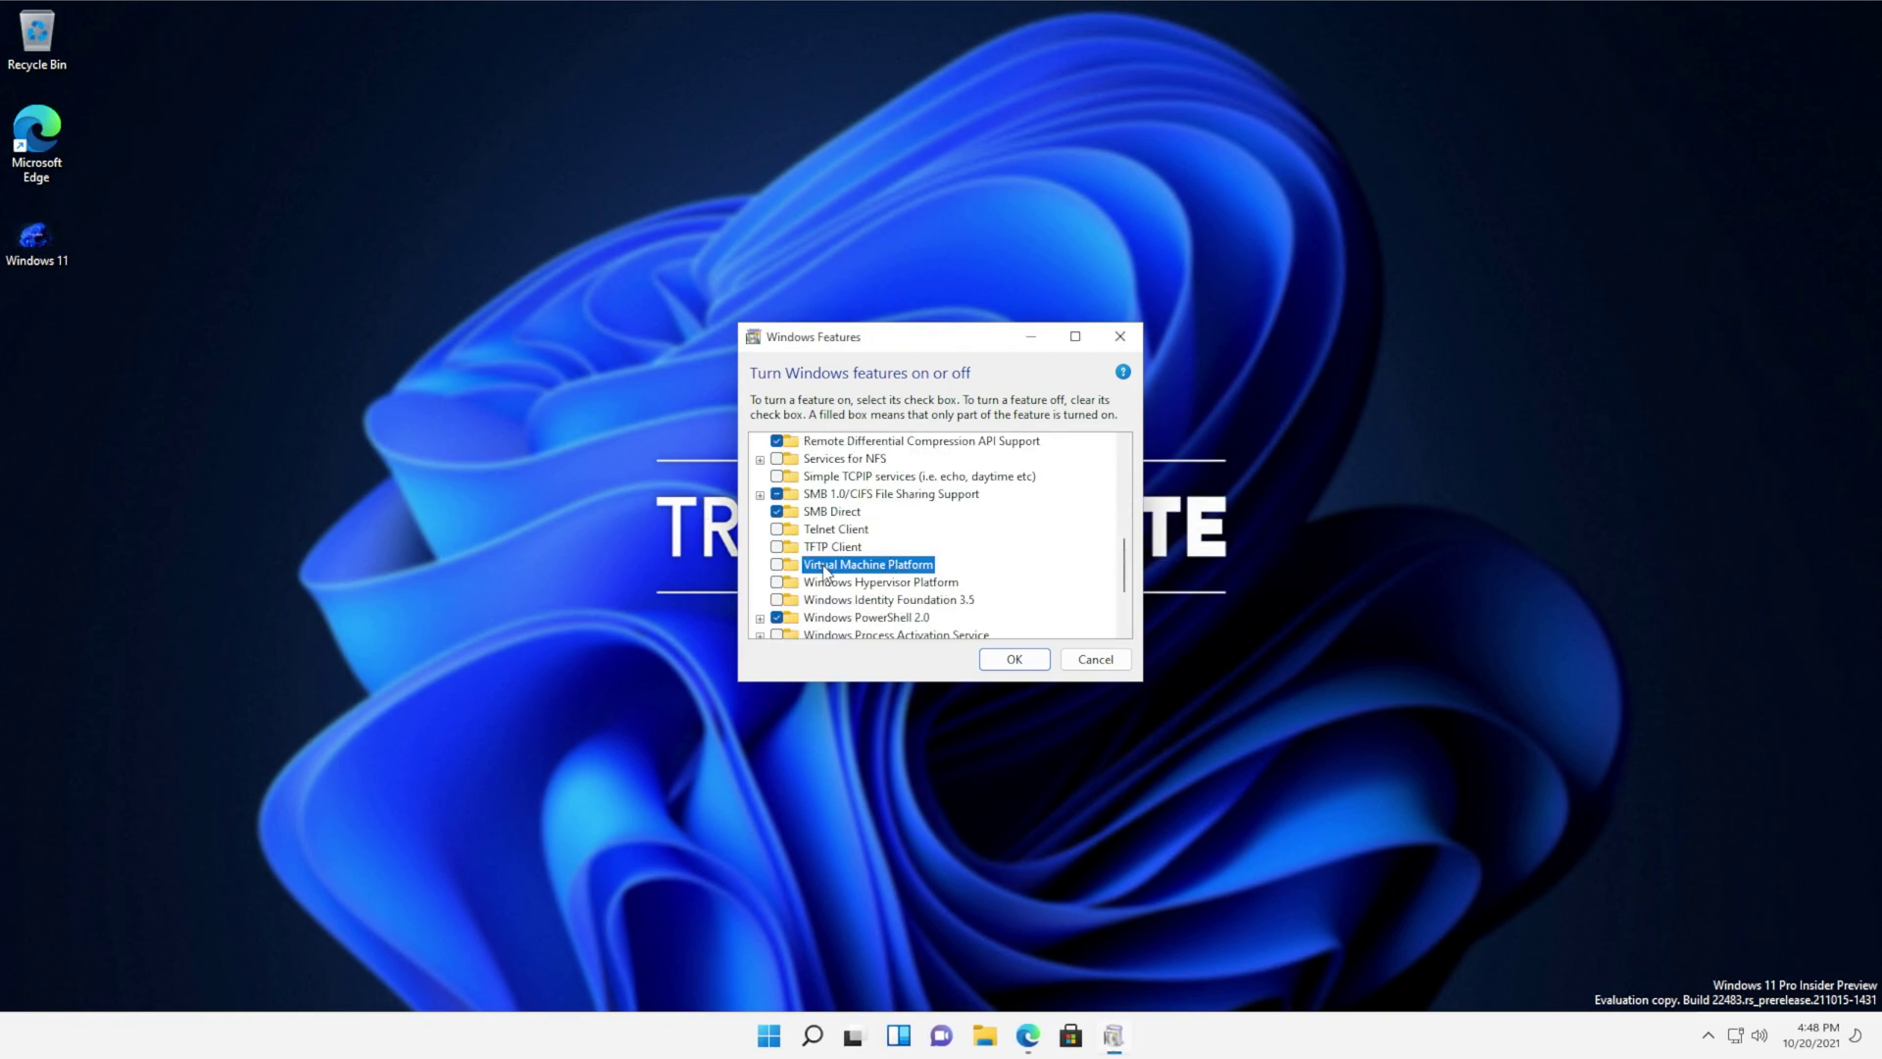
{"action": "left_click", "coordinate": [777, 566]}
{"action": "left_click", "coordinate": [777, 584]}
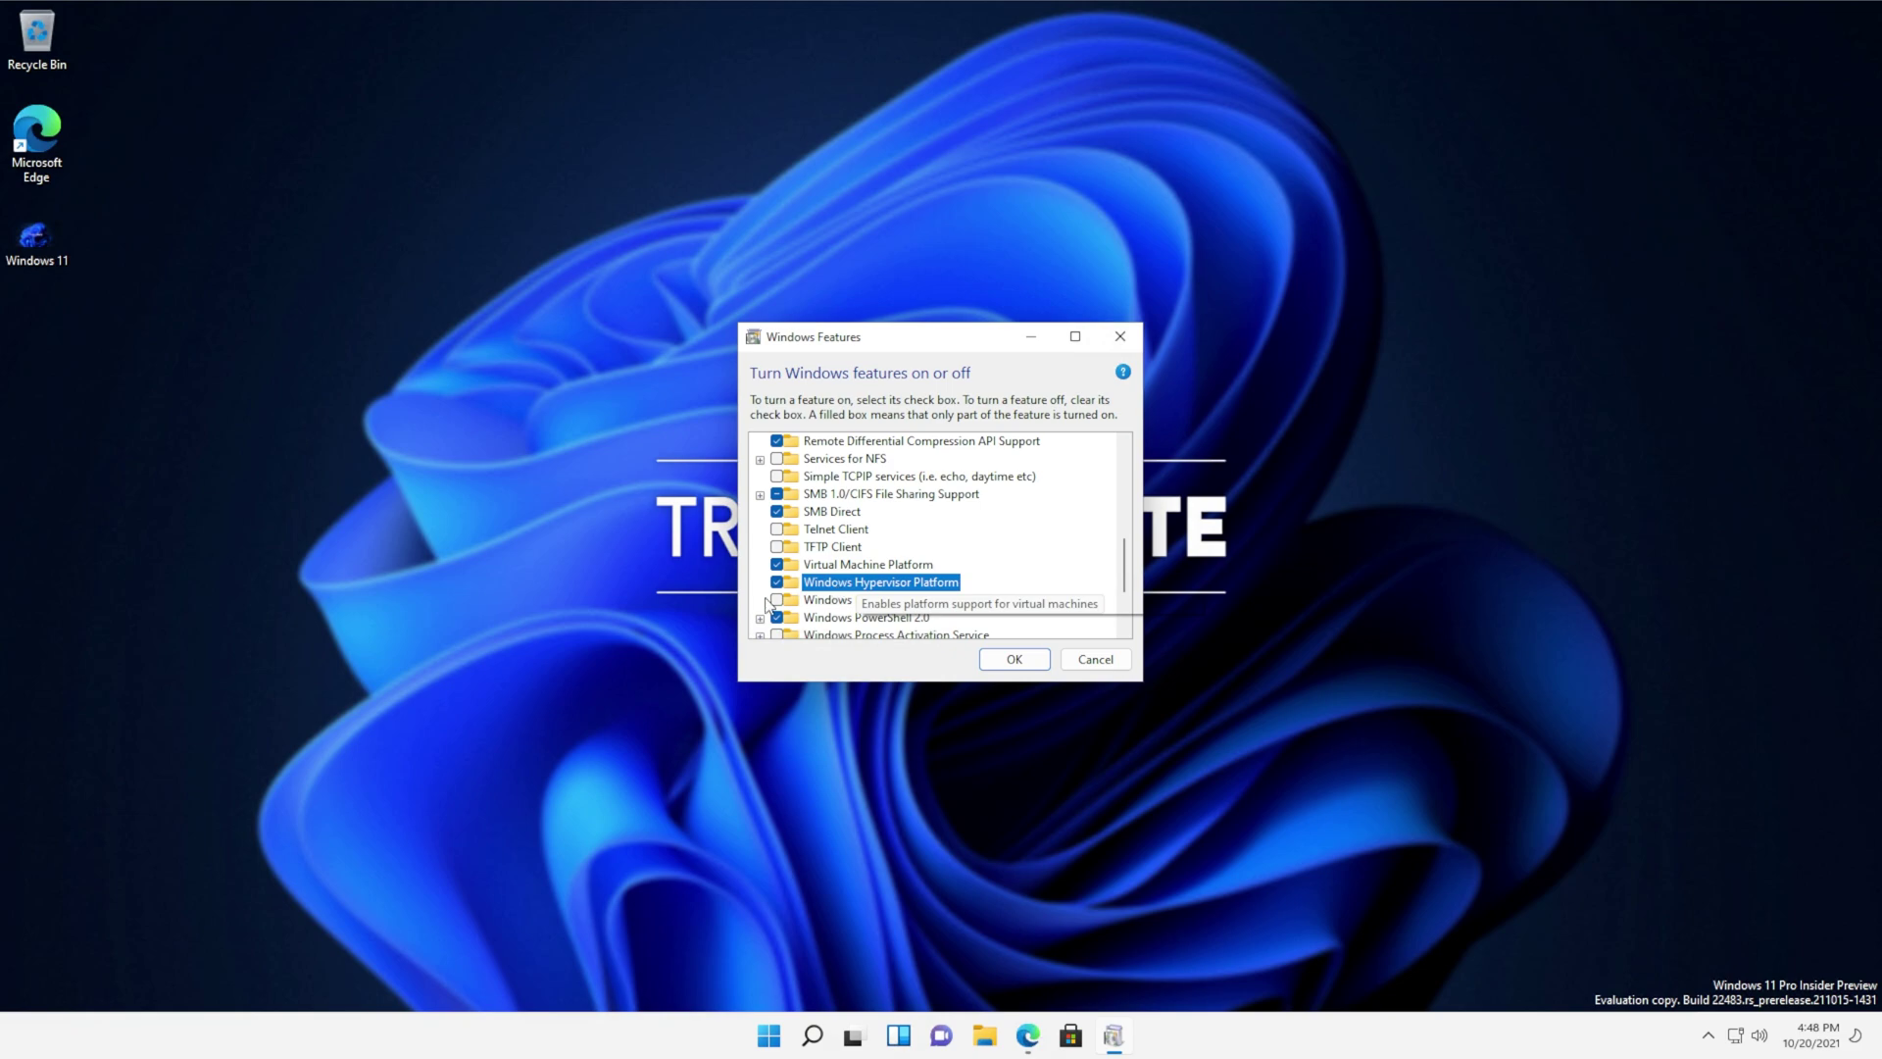
{"action": "left_click", "coordinate": [1025, 659]}
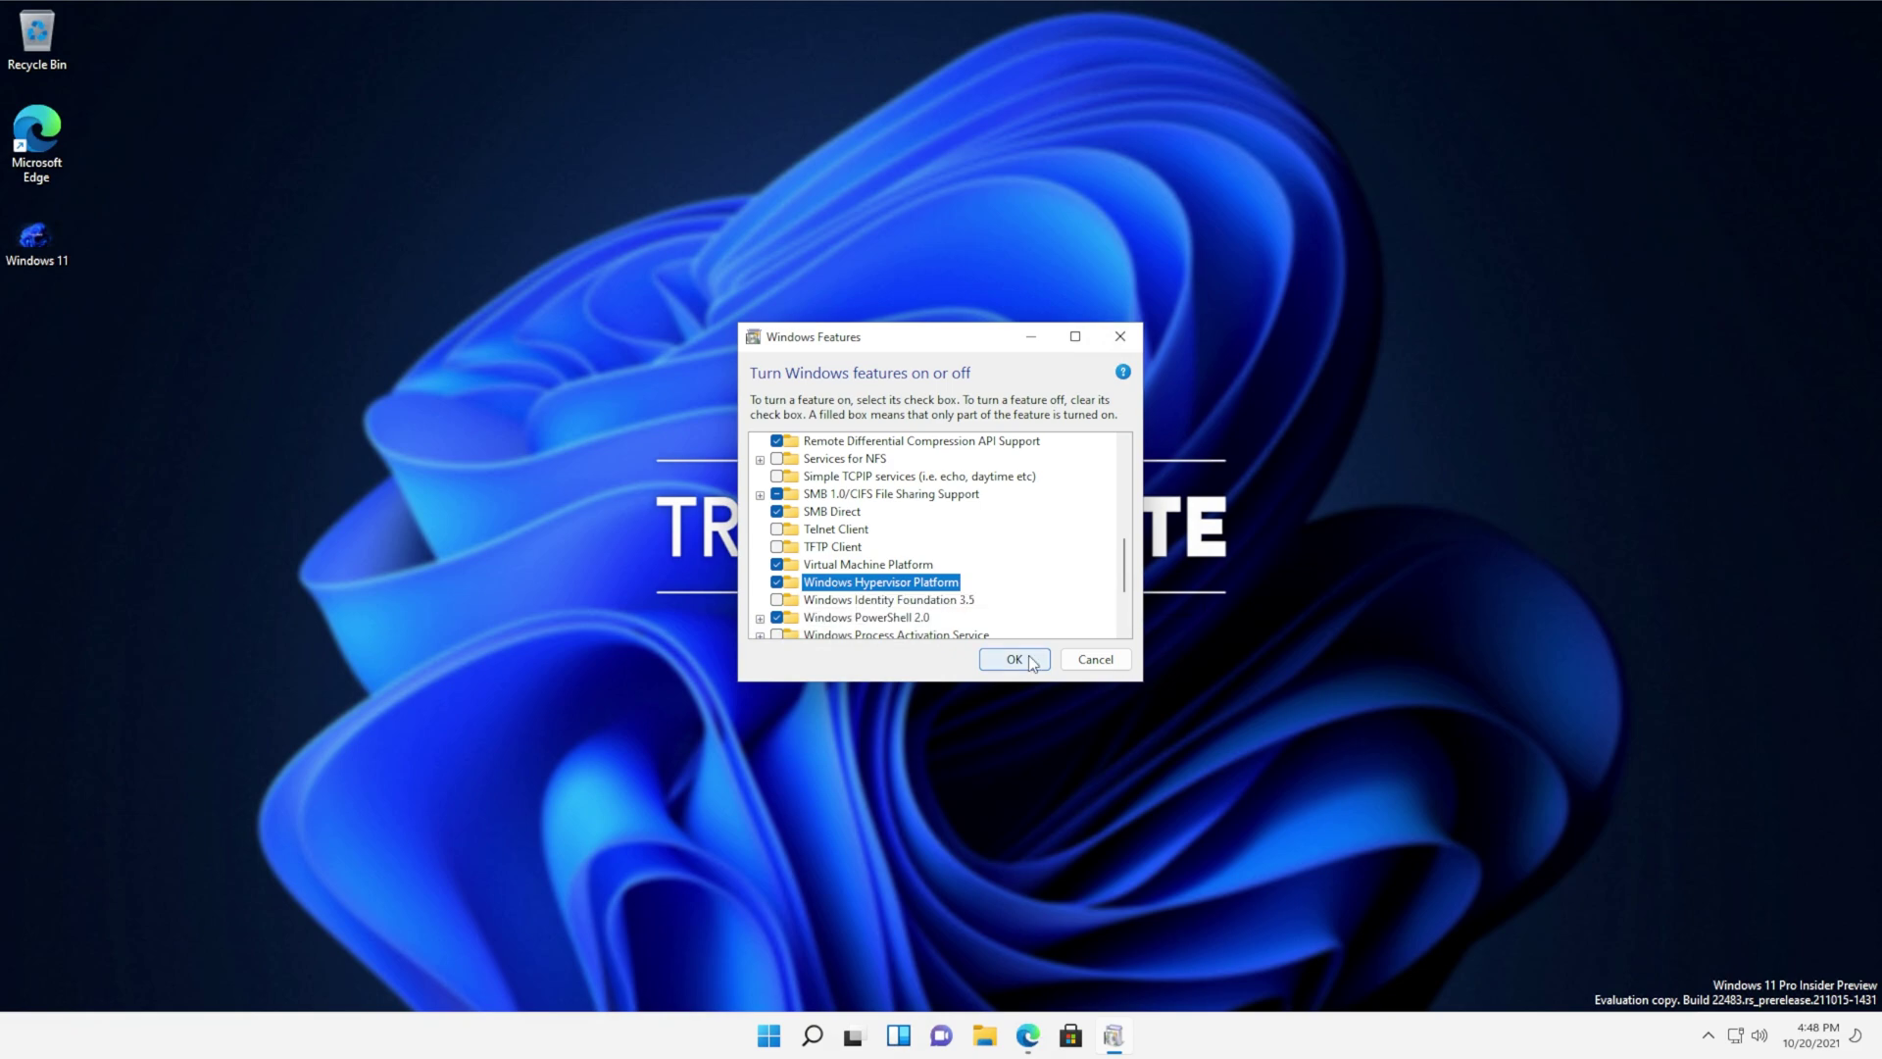
{"action": "left_click", "coordinate": [1124, 717]}
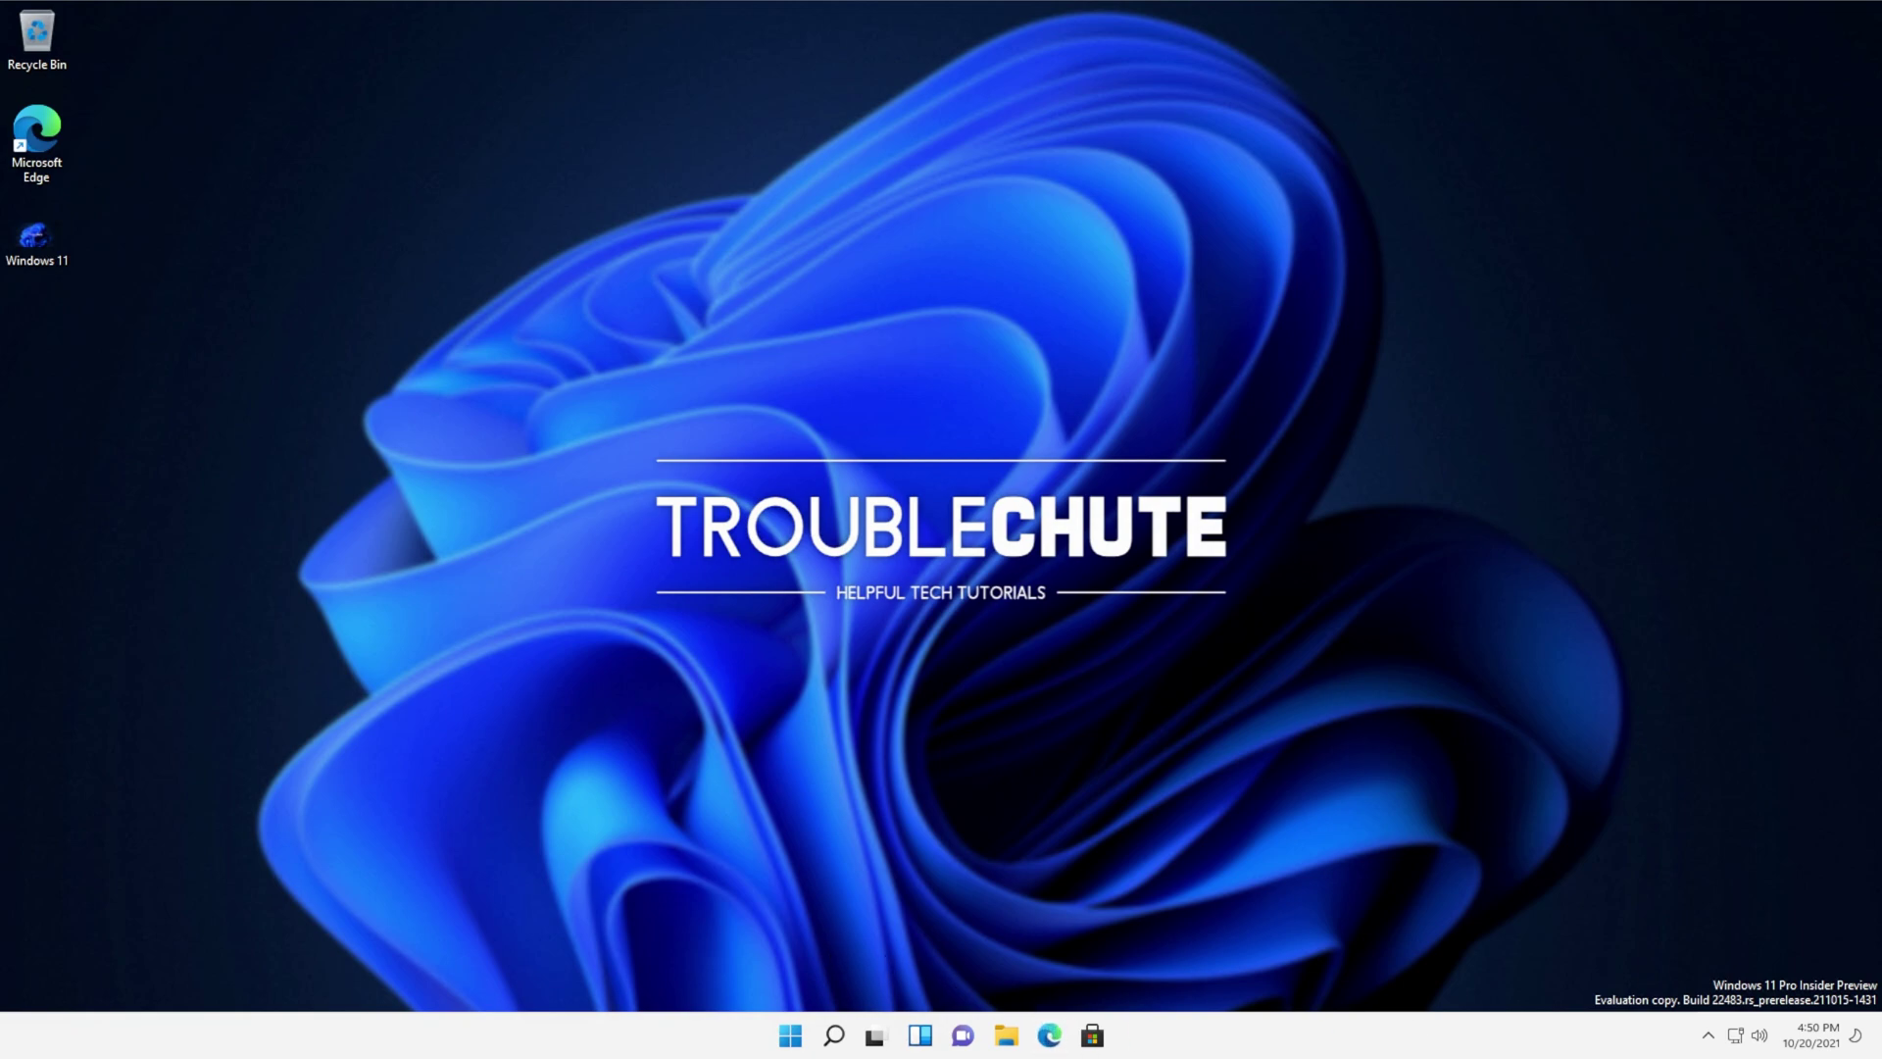
Step: Follow the blog's 'just click here' link and allow it to open Microsoft Store
{"action": "left_click", "coordinate": [1049, 1035]}
{"action": "scroll", "coordinate": [1185, 399], "scroll_direction": "down", "scroll_amount": 6}
{"action": "scroll", "coordinate": [1126, 362], "scroll_direction": "down", "scroll_amount": 3}
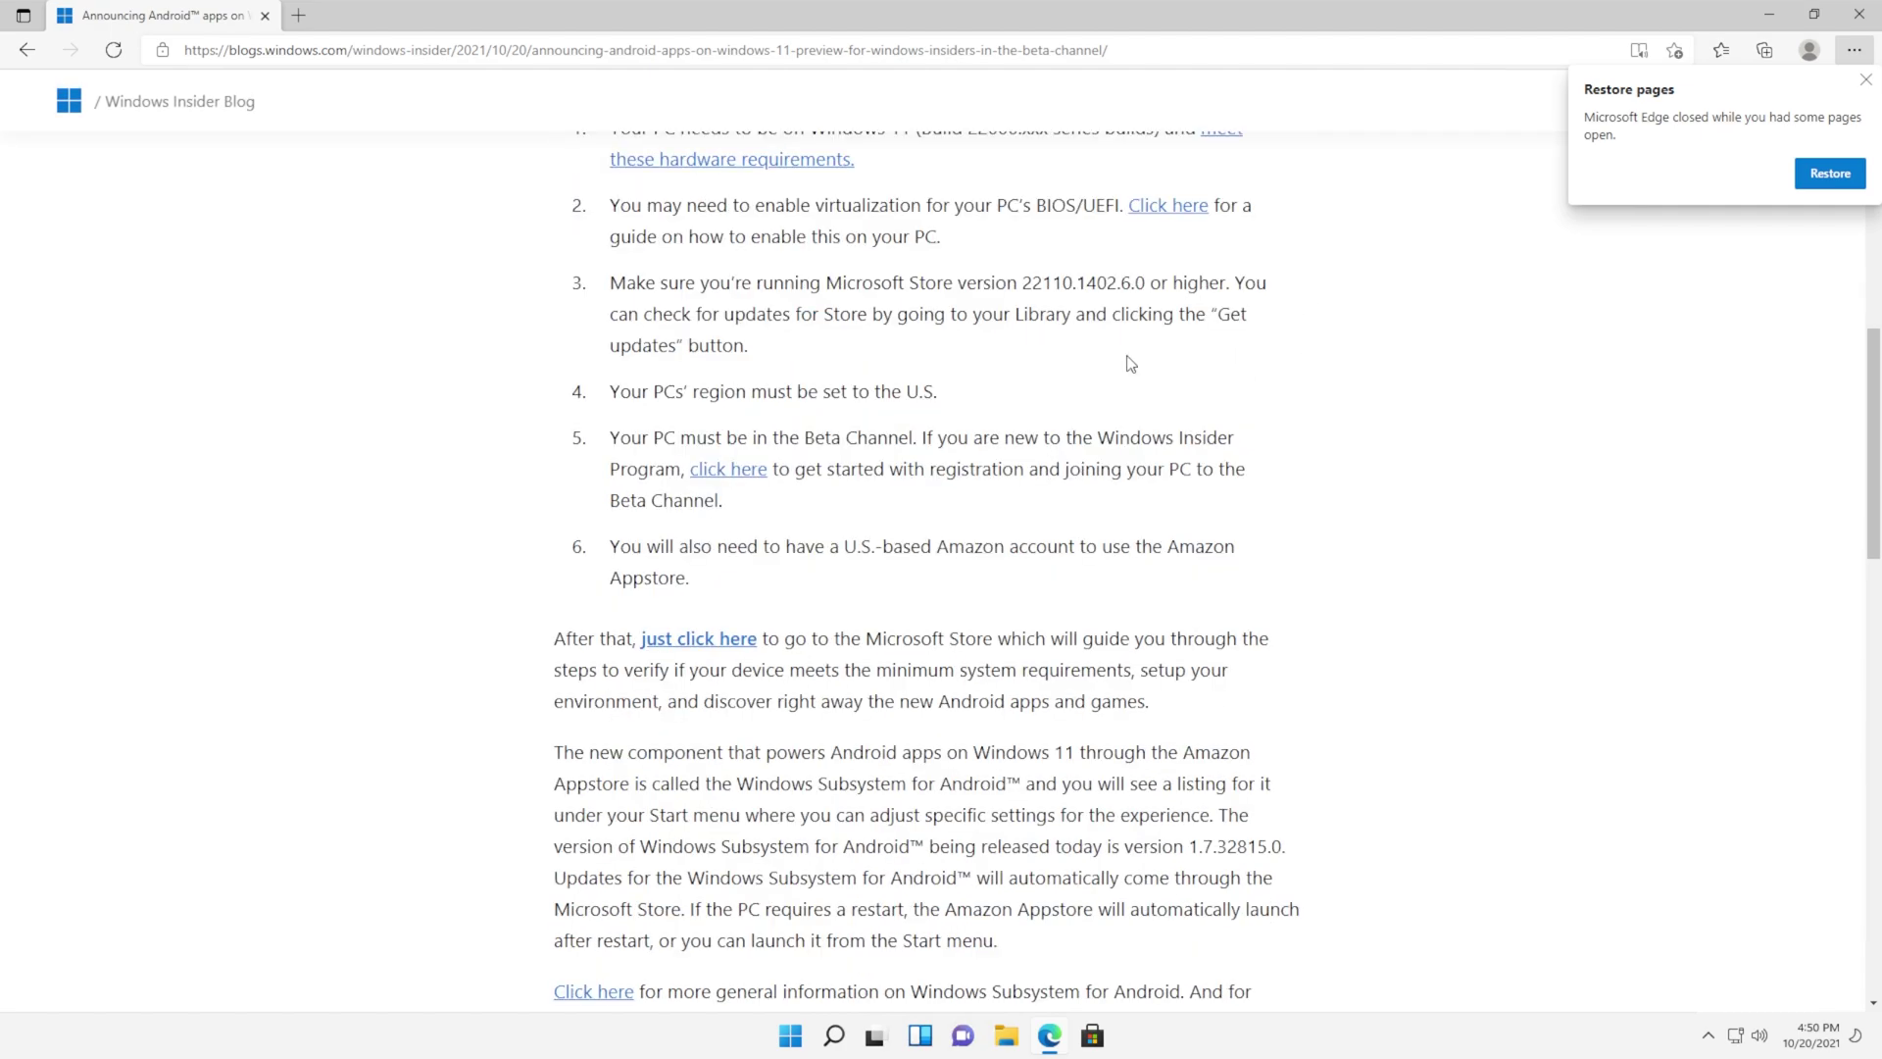
{"action": "left_click", "coordinate": [699, 650]}
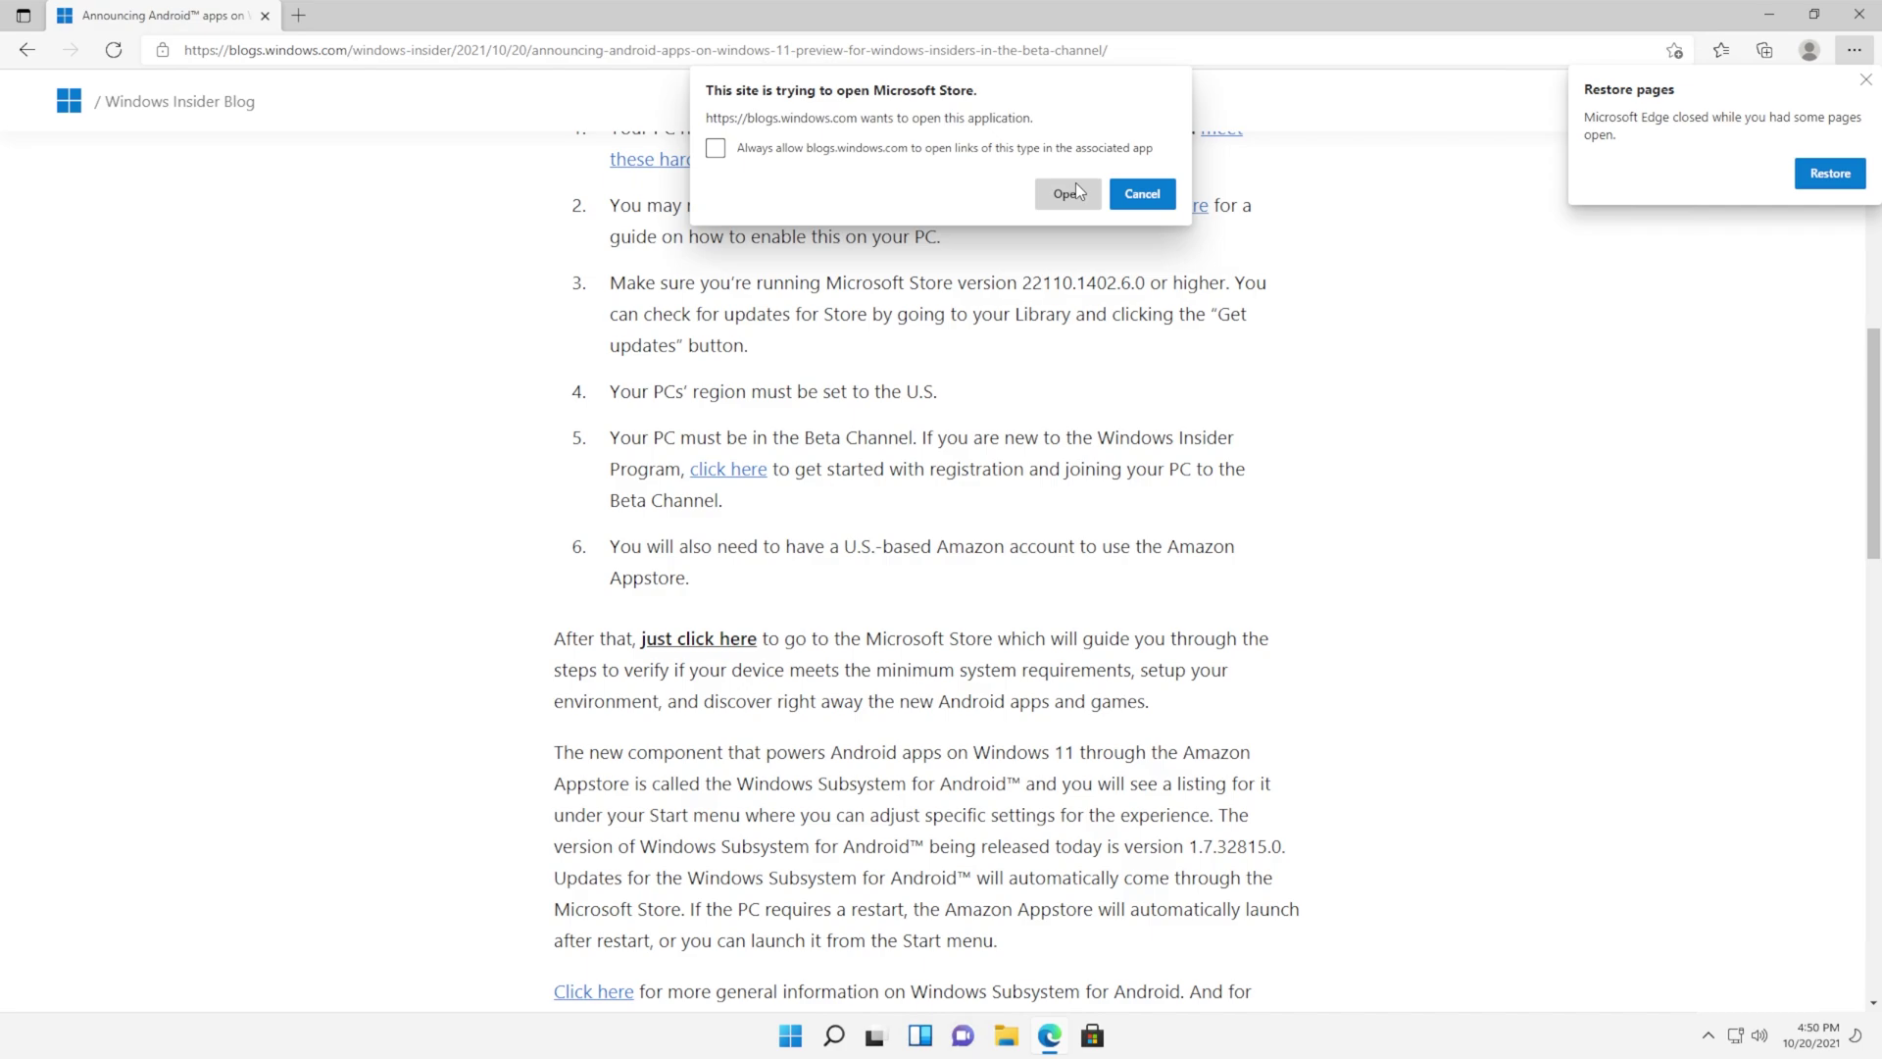
{"action": "left_click", "coordinate": [1069, 193]}
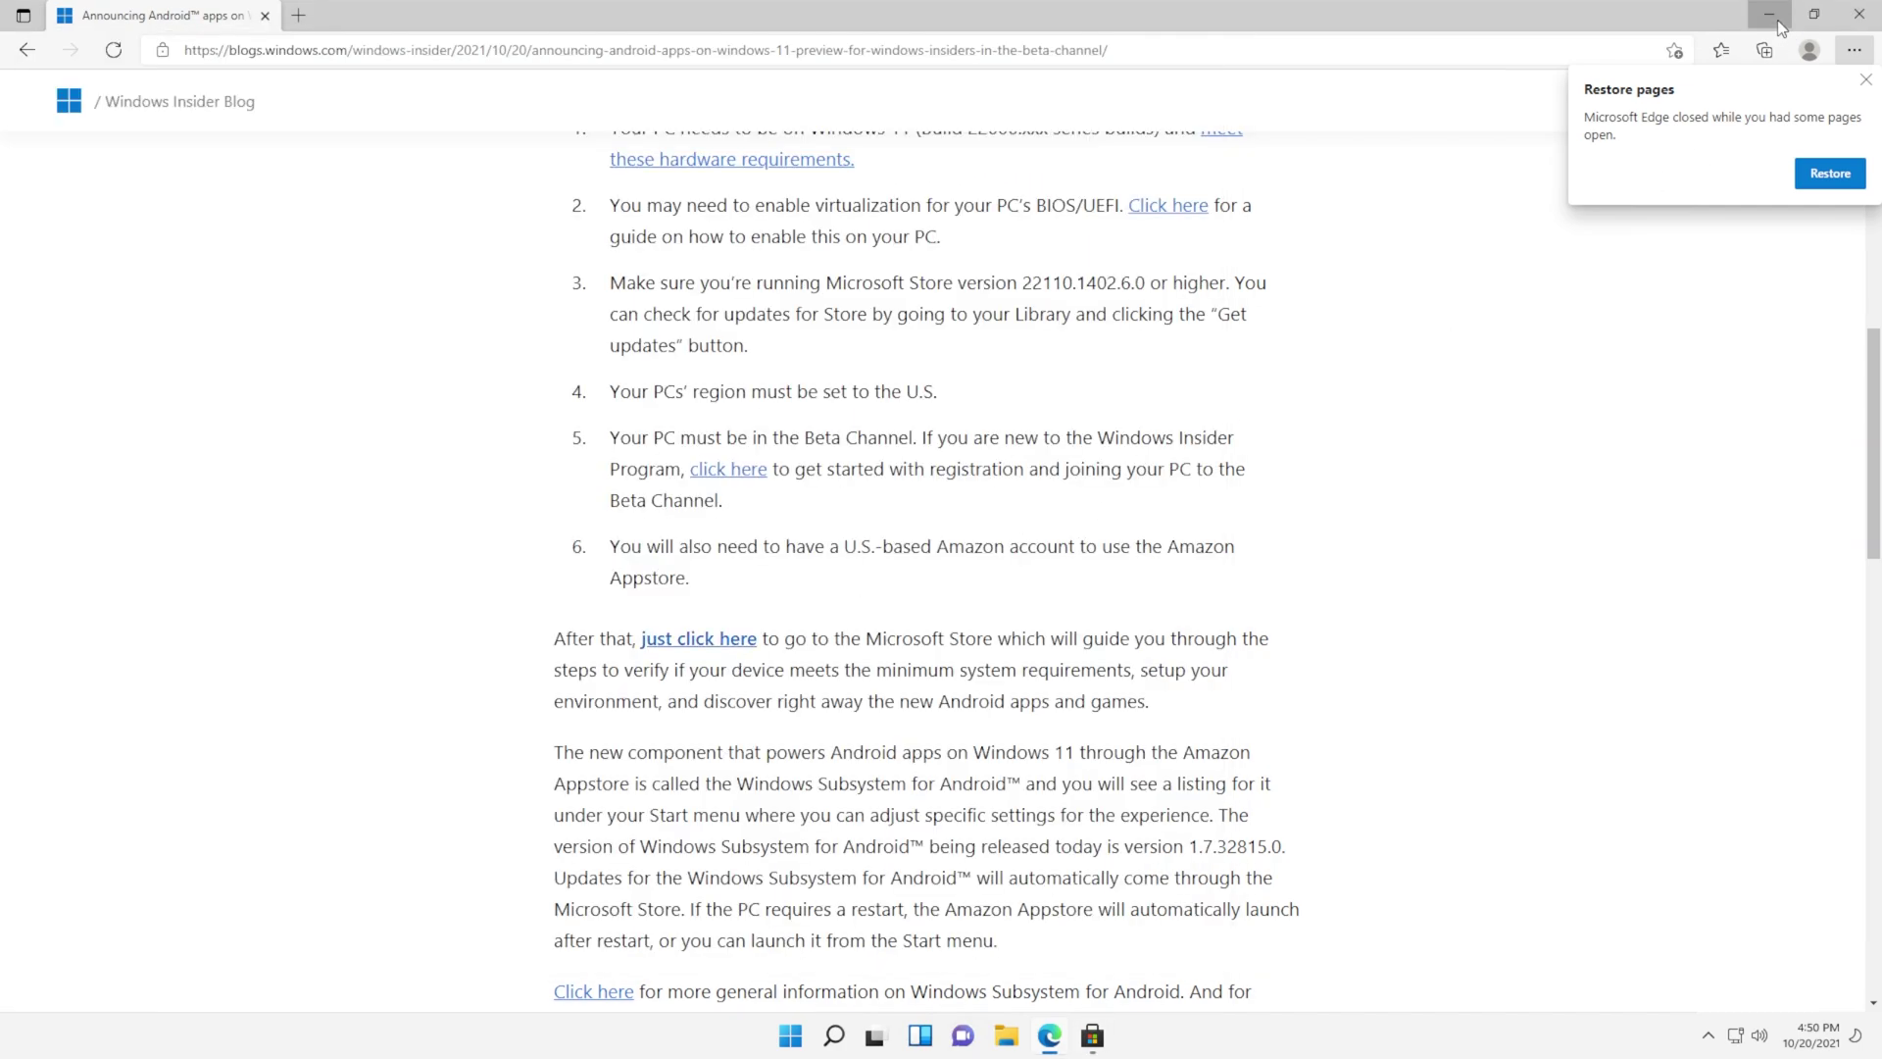
{"action": "left_click", "coordinate": [1779, 23]}
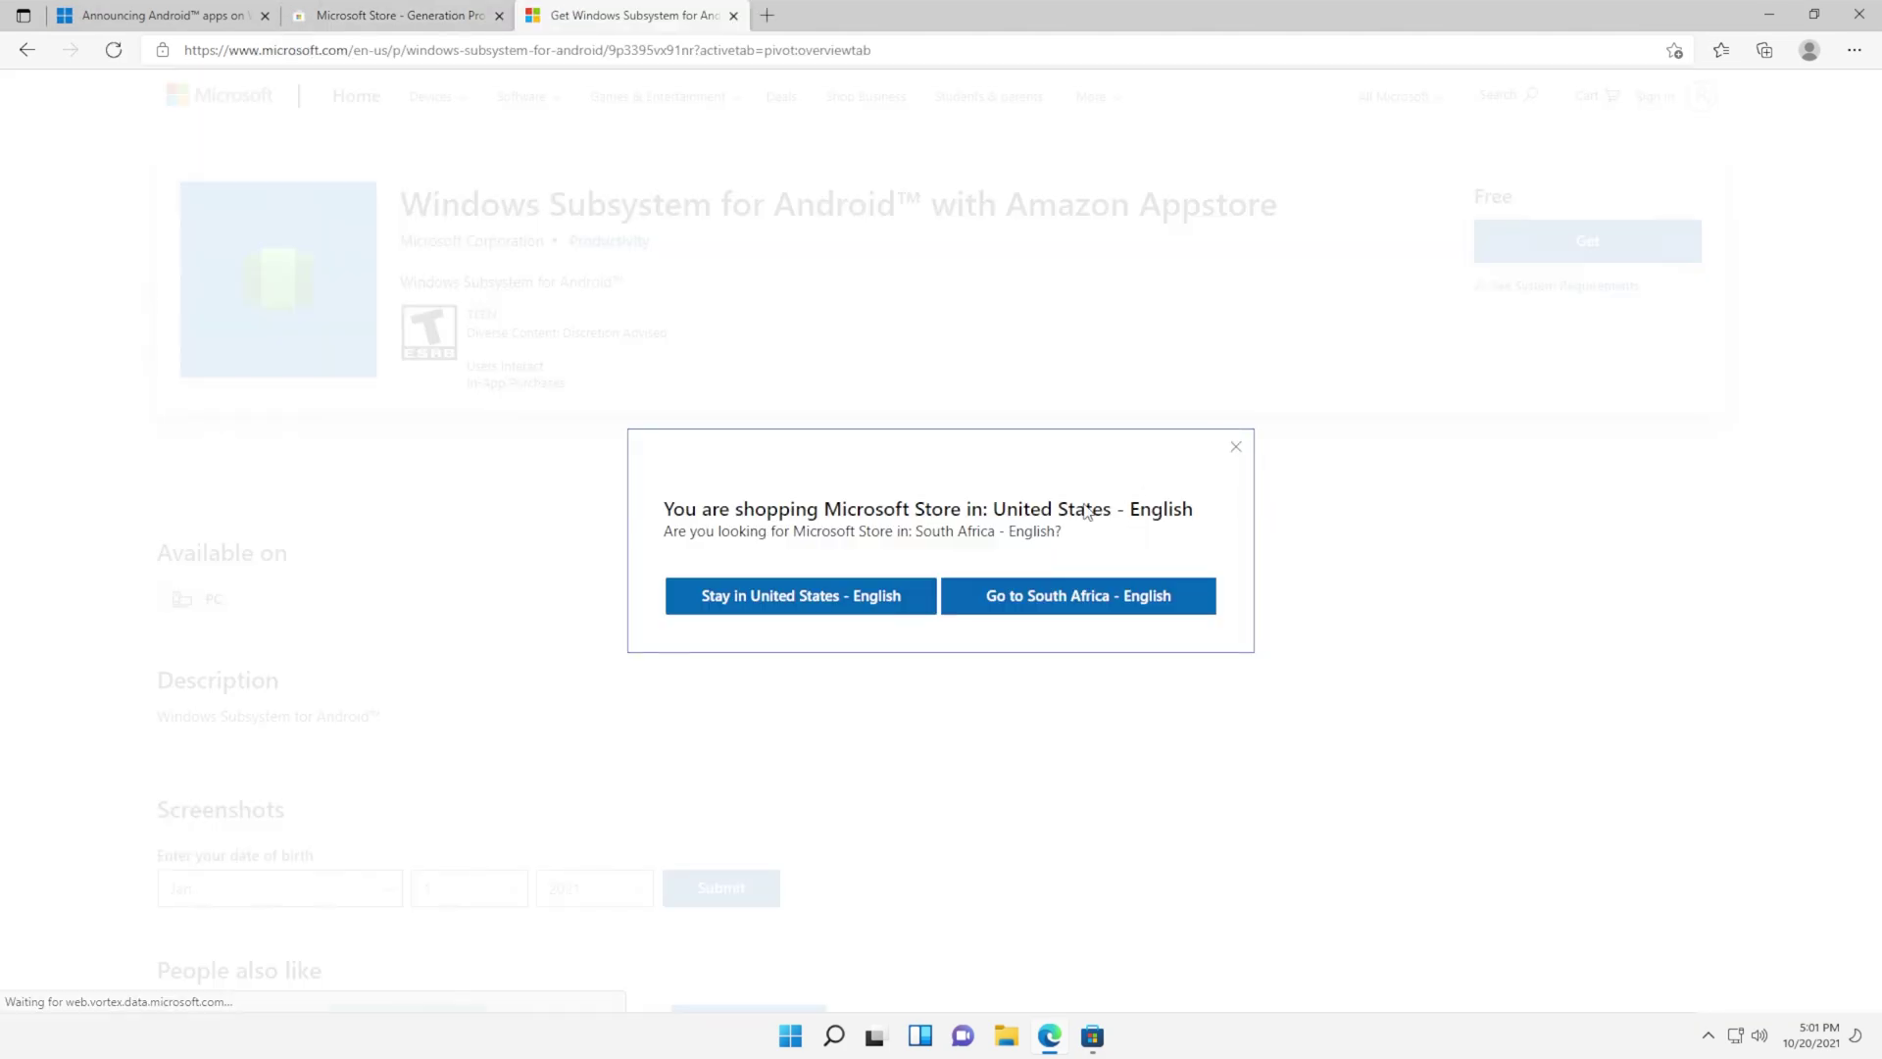
Step: Paste the WSA Store link into rg-adguard and generate Slow-ring download links
{"action": "left_click", "coordinate": [882, 595]}
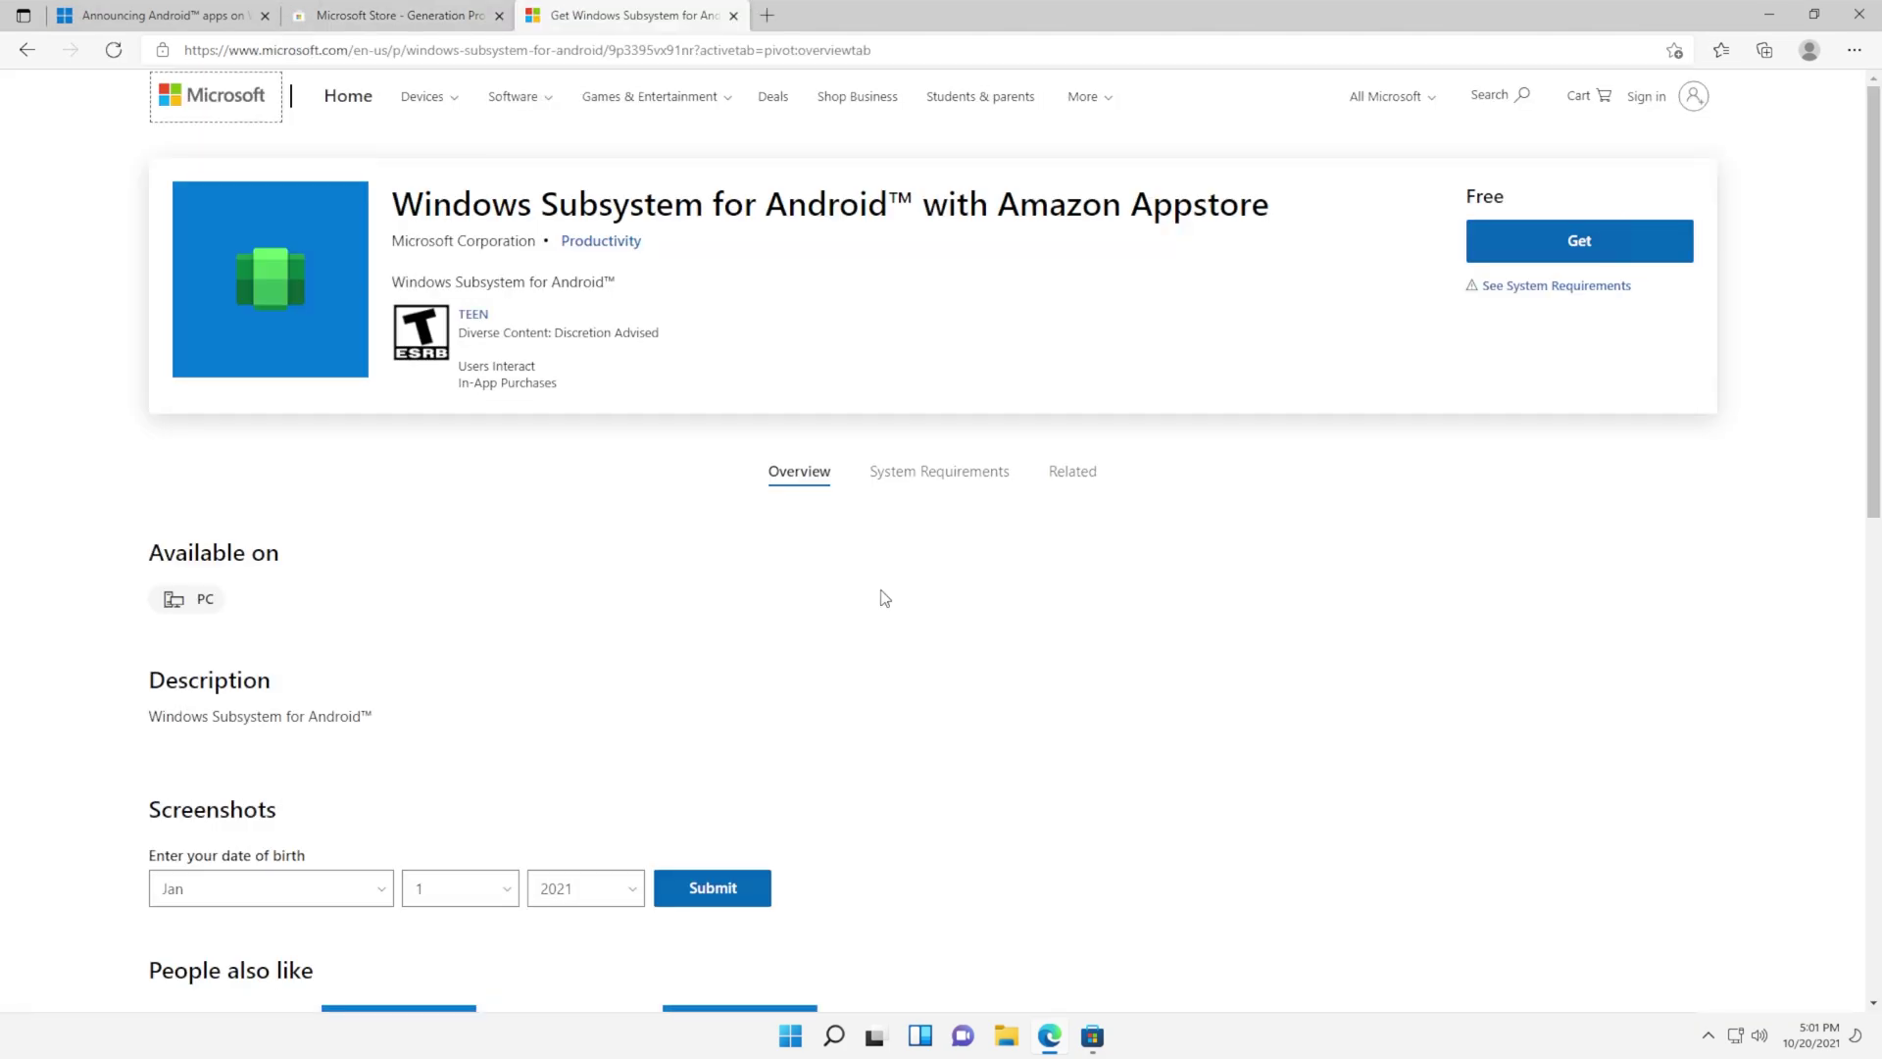
{"action": "key", "text": "ctrl+shift+Tab"}
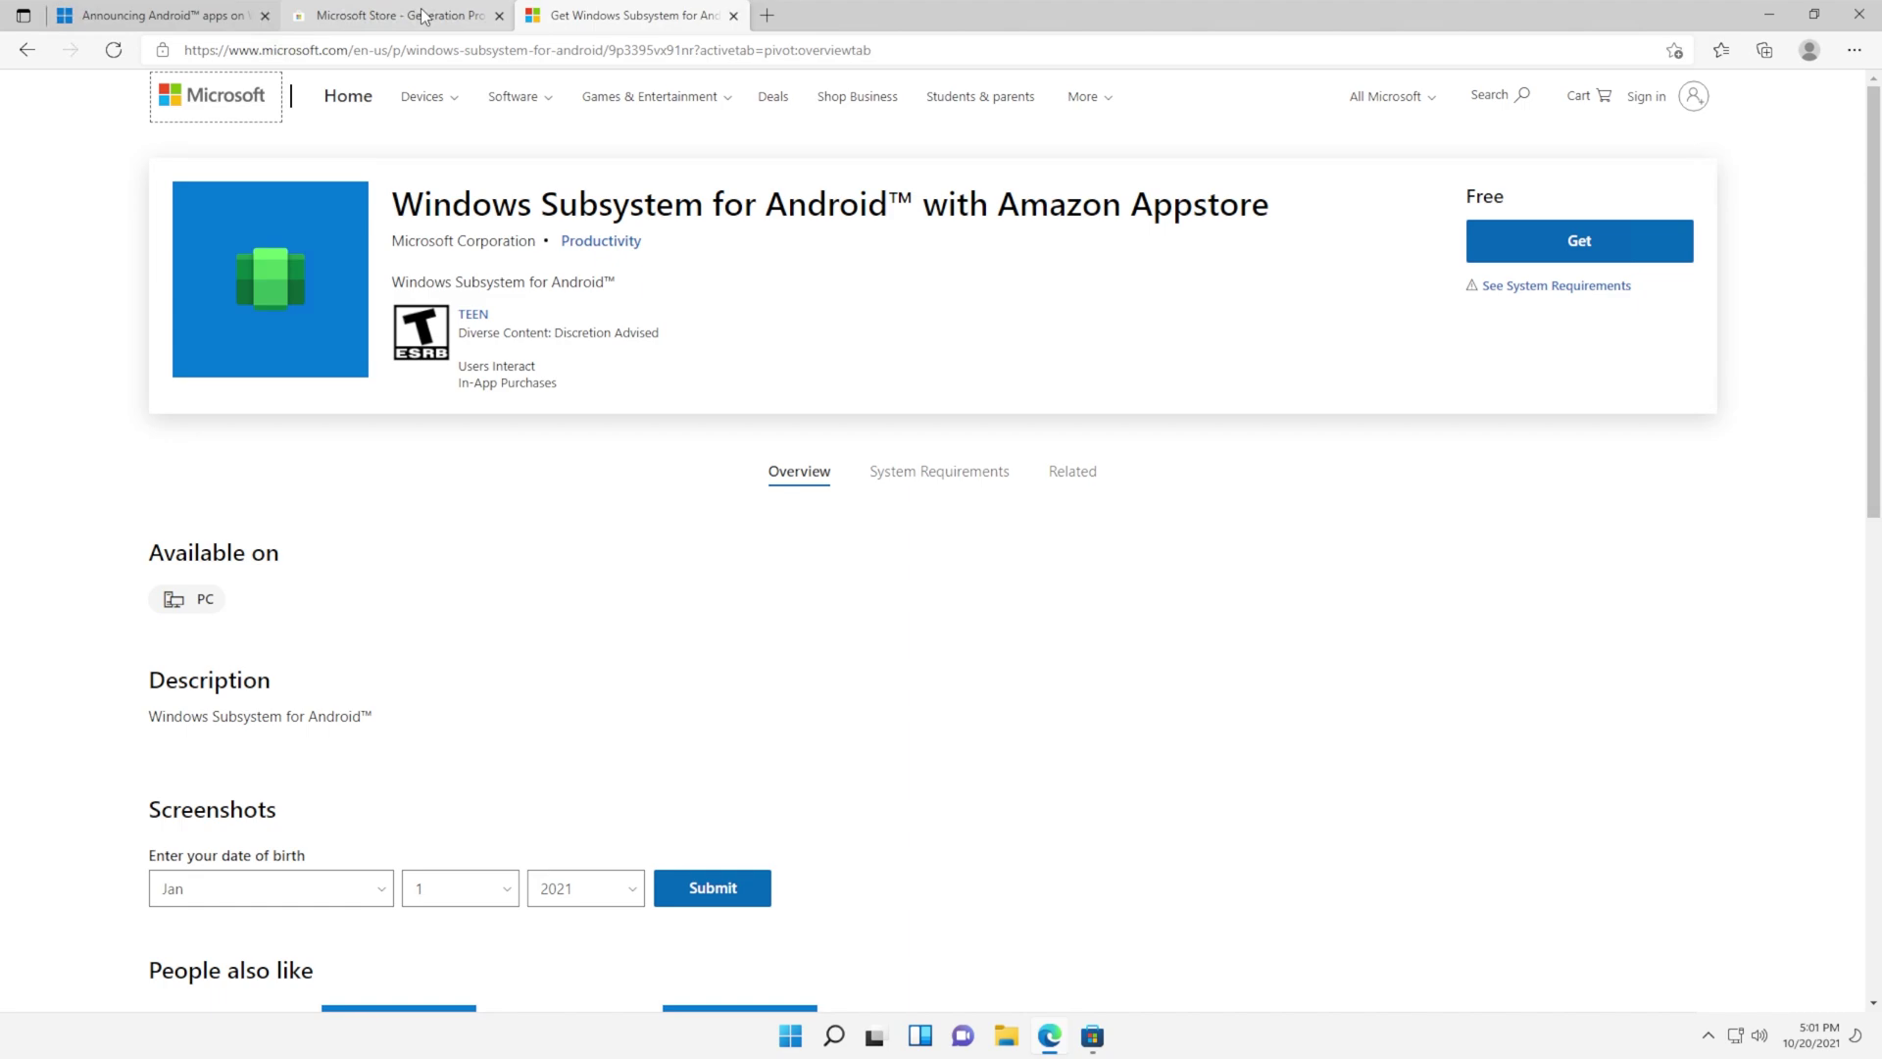
{"action": "left_click", "coordinate": [1202, 610]}
{"action": "type", "text": "https://www.microsoft.com/en-us/p/windows-subsystem-for-android/9p3395vx91nr"}
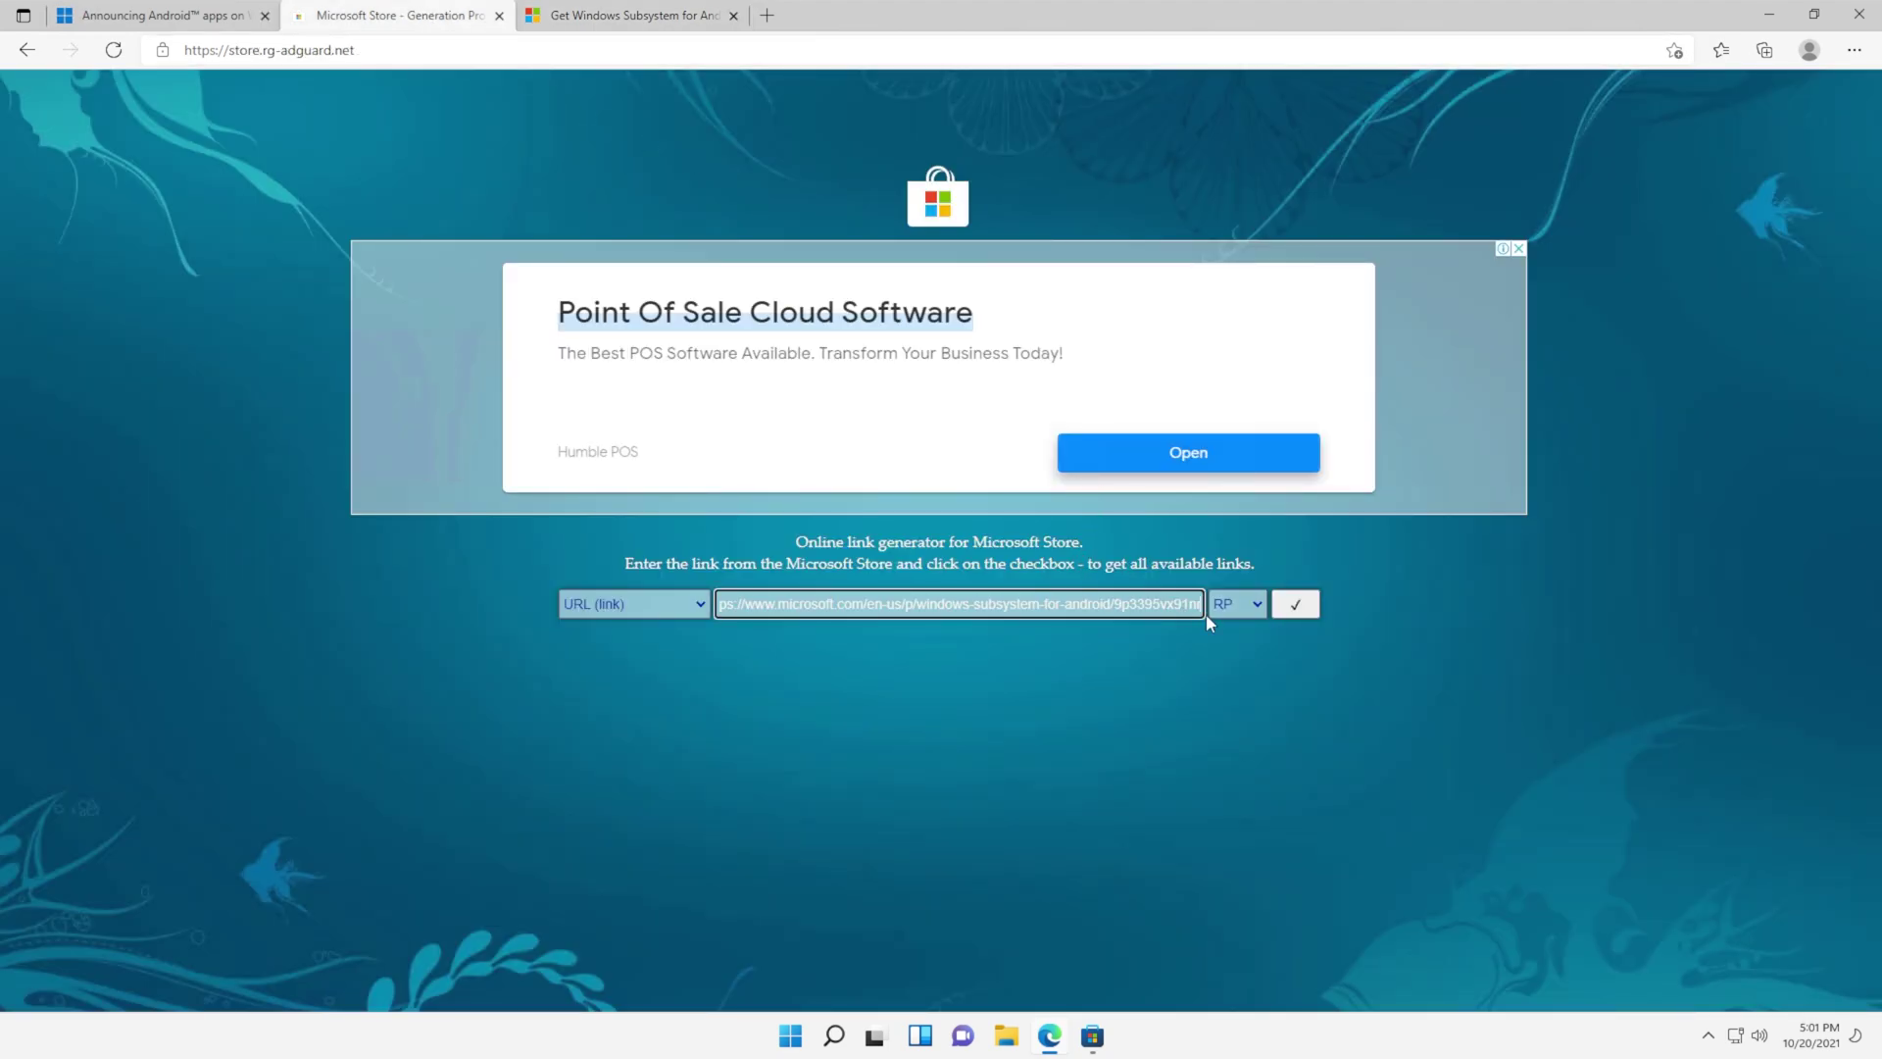
{"action": "left_click", "coordinate": [1216, 613]}
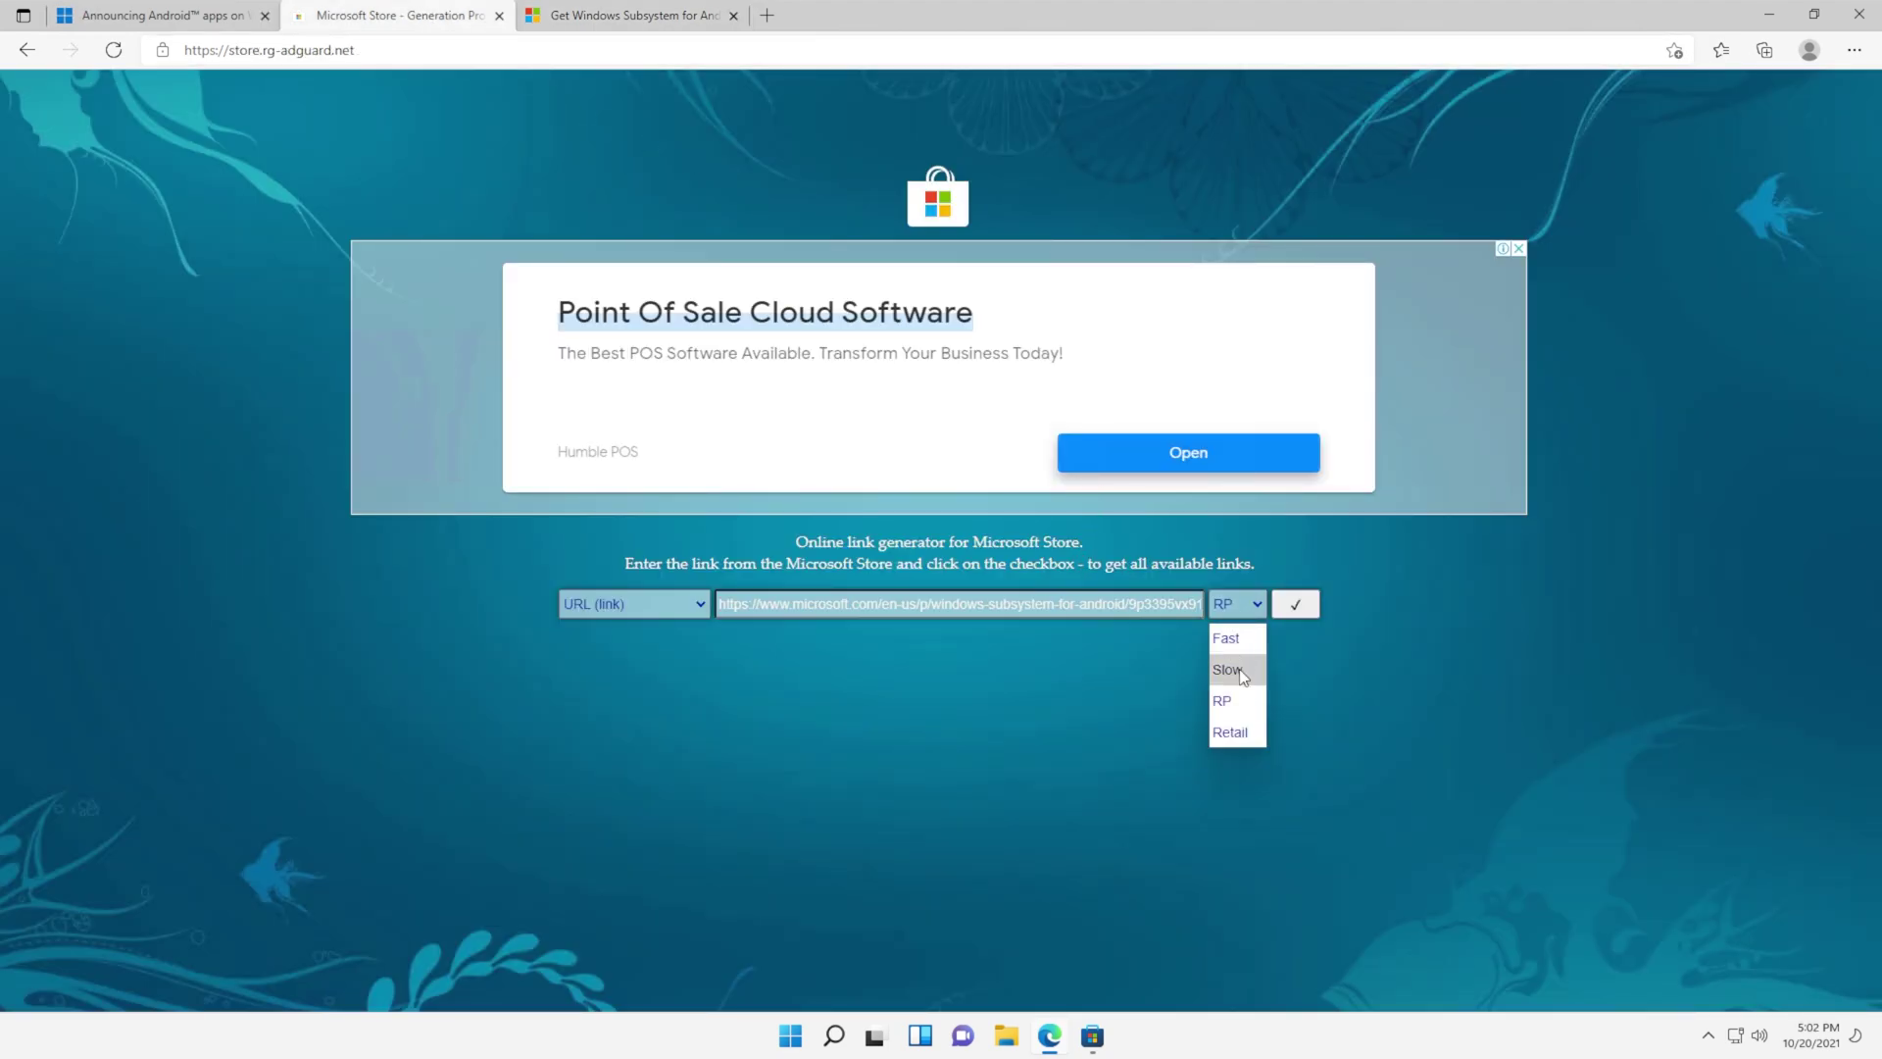
{"action": "left_click", "coordinate": [1231, 663]}
{"action": "left_click", "coordinate": [1295, 606]}
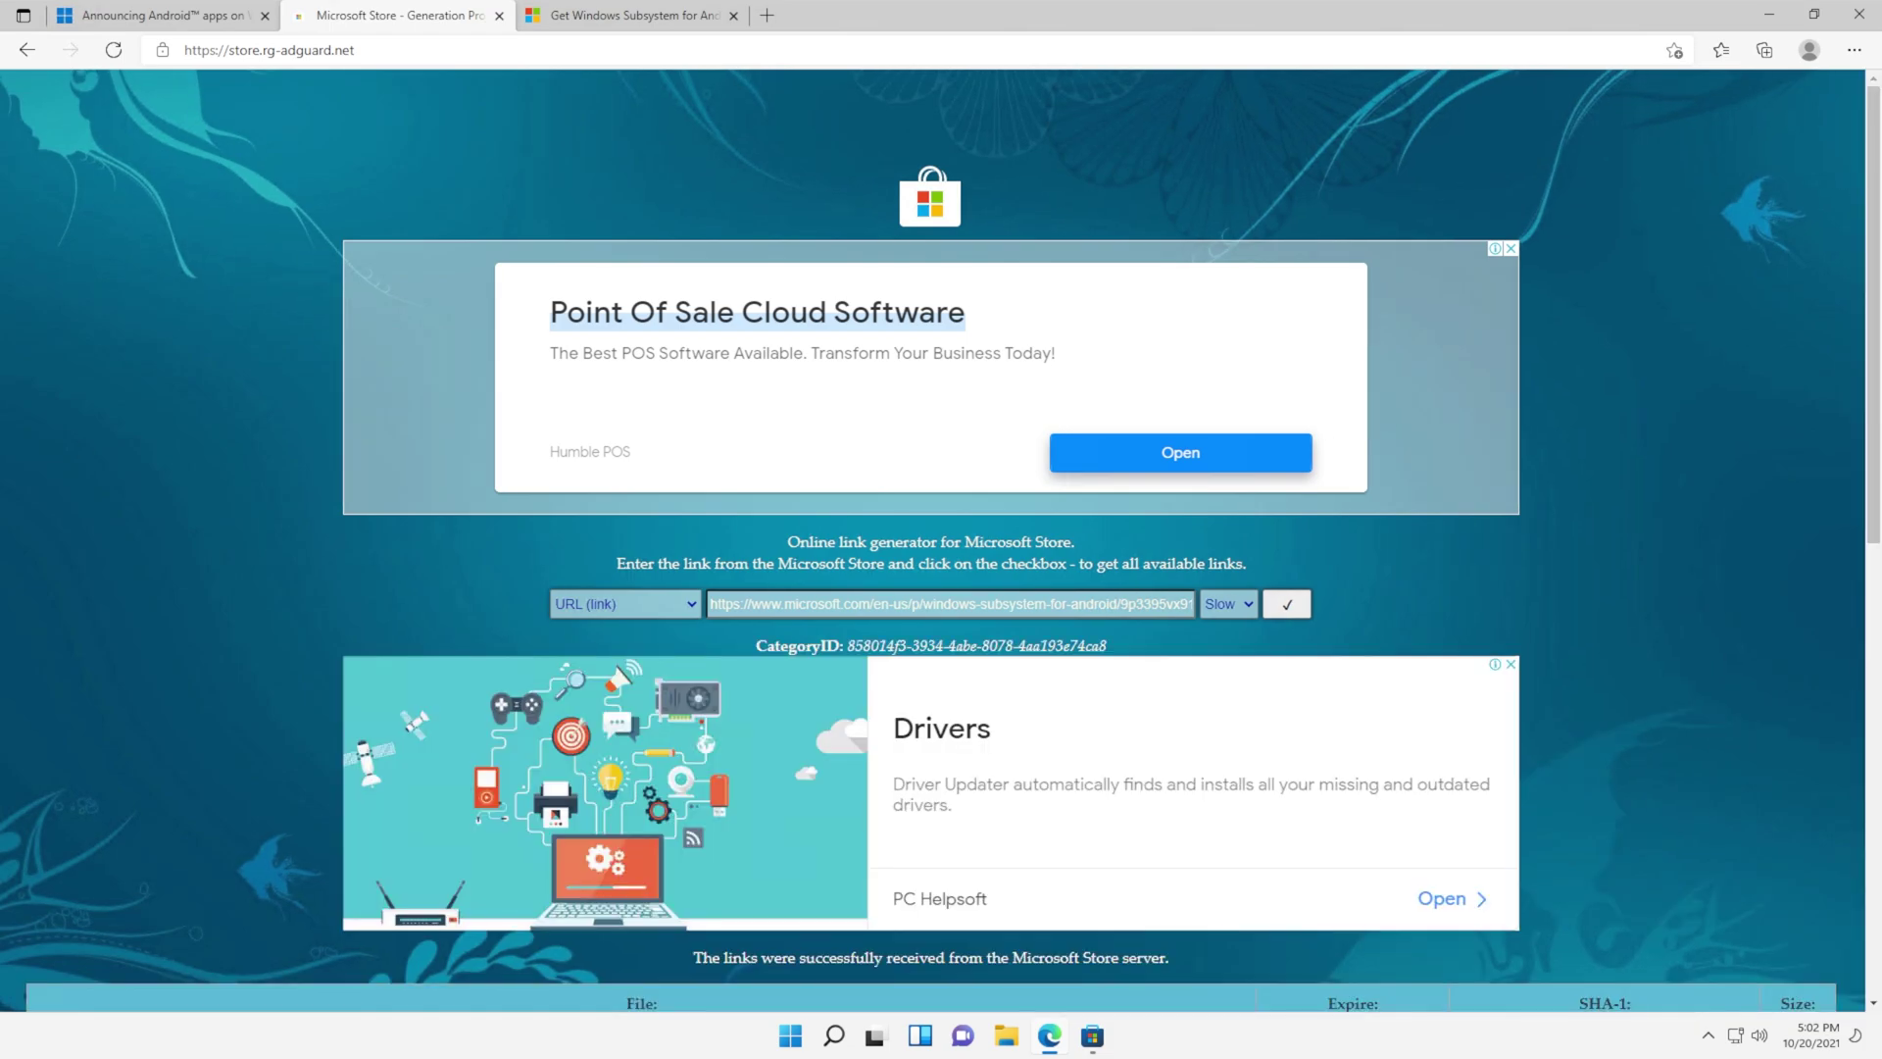
Step: Download the WindowsSubsystemForAndroid .msixbundle and dismiss the full-page advertisement
{"action": "scroll", "coordinate": [1423, 568], "scroll_direction": "down", "scroll_amount": 10}
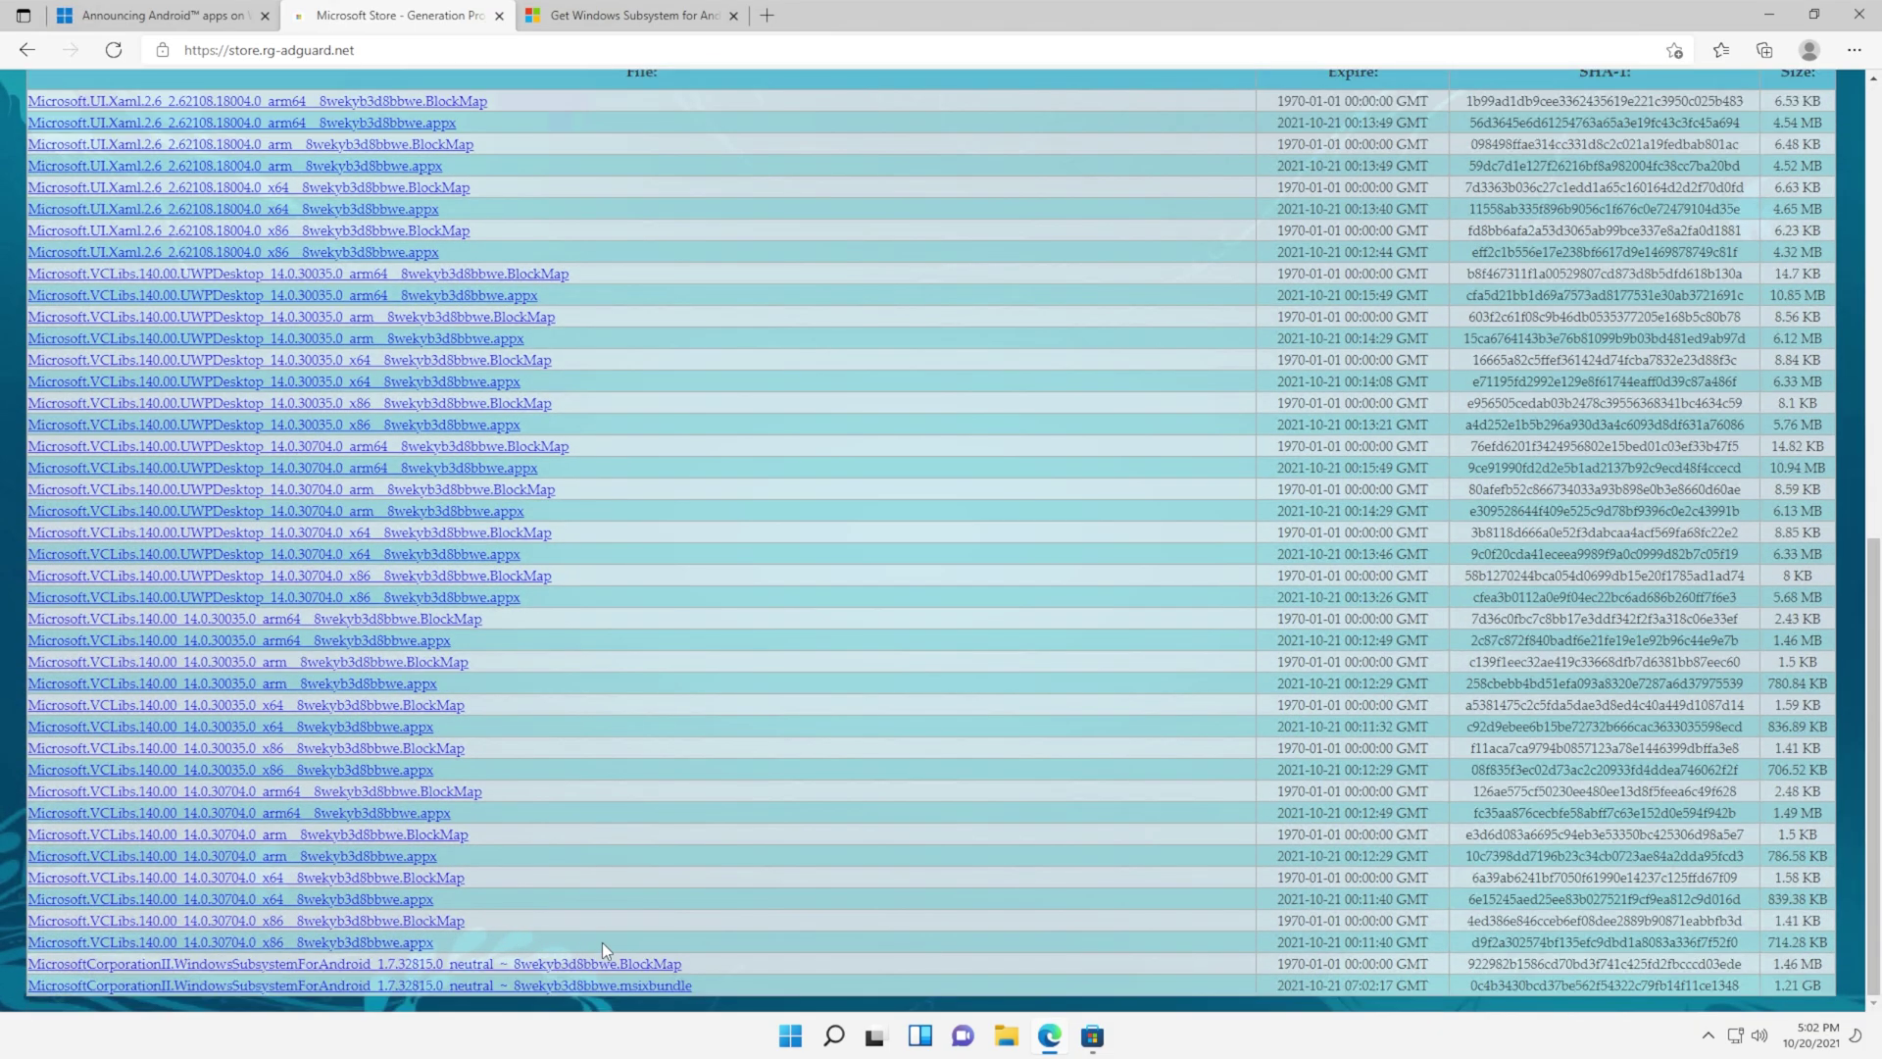
{"action": "left_click_drag", "start_coordinate": [774, 983], "coordinate": [185, 985]}
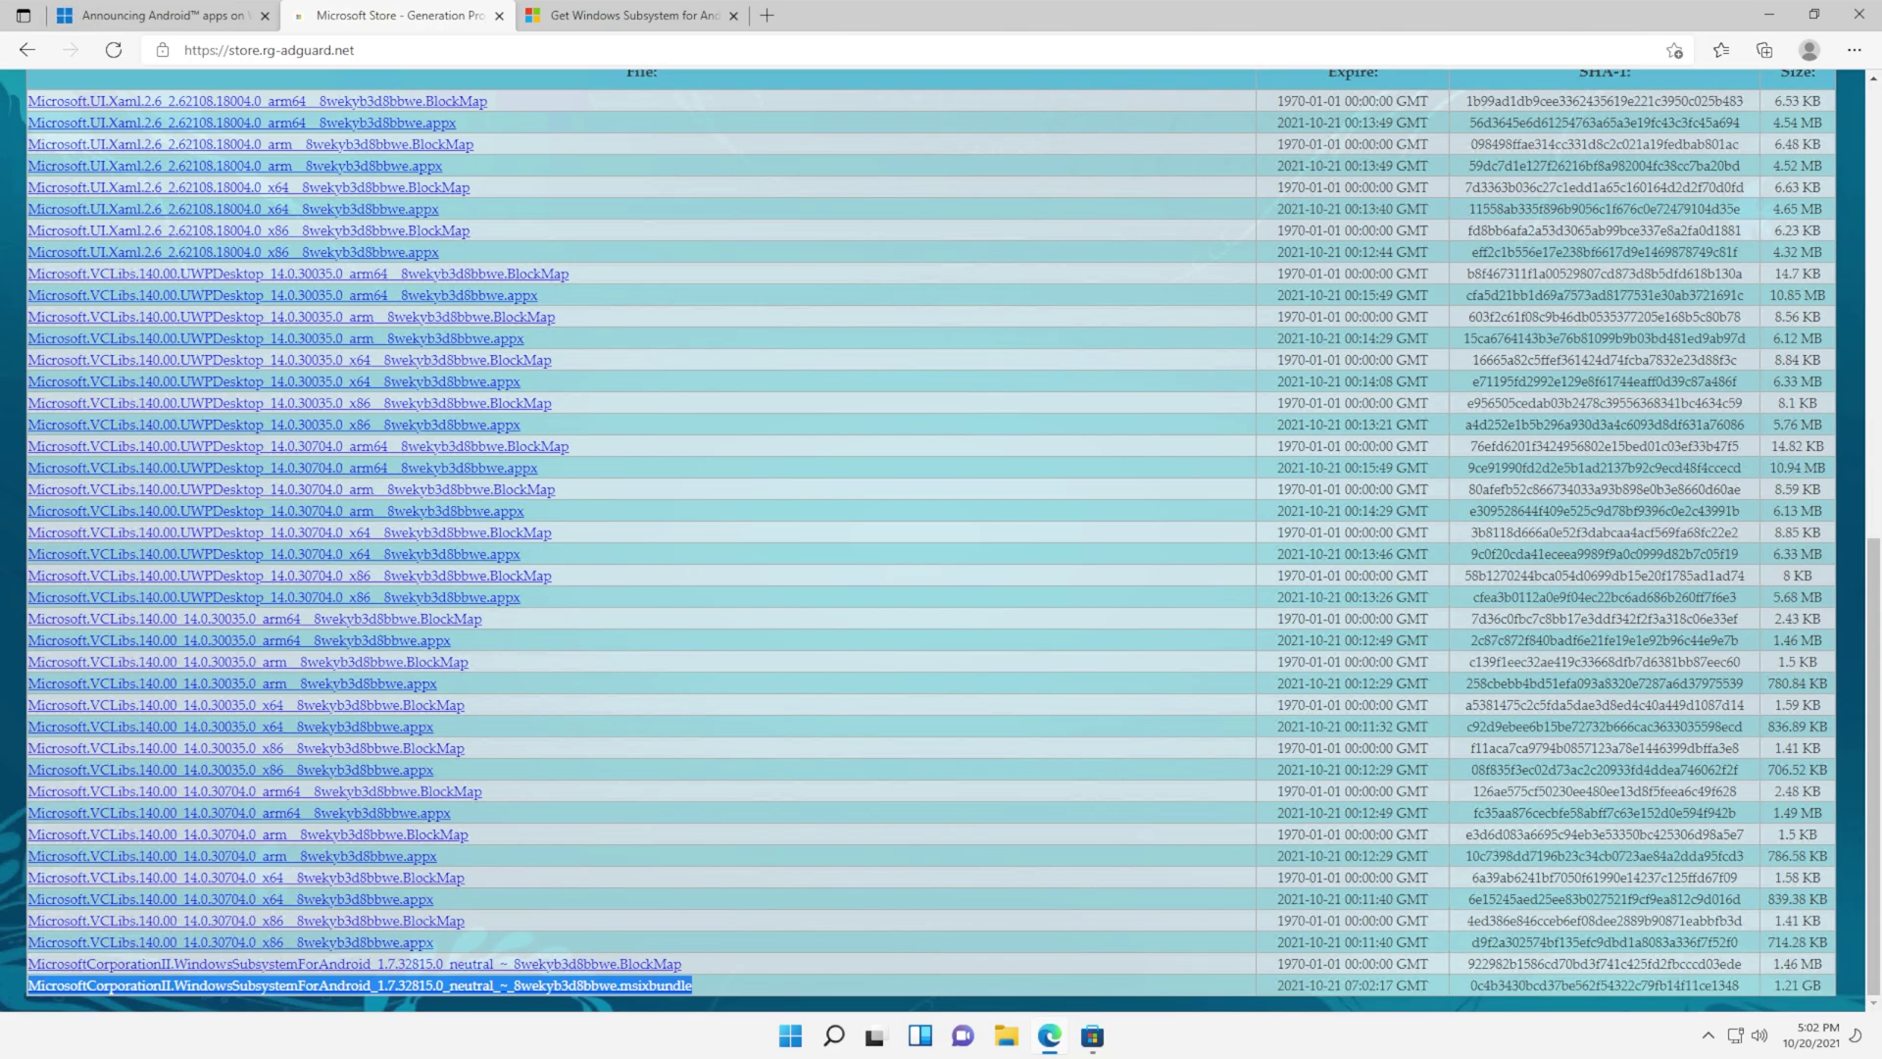
{"action": "left_click", "coordinate": [648, 986]}
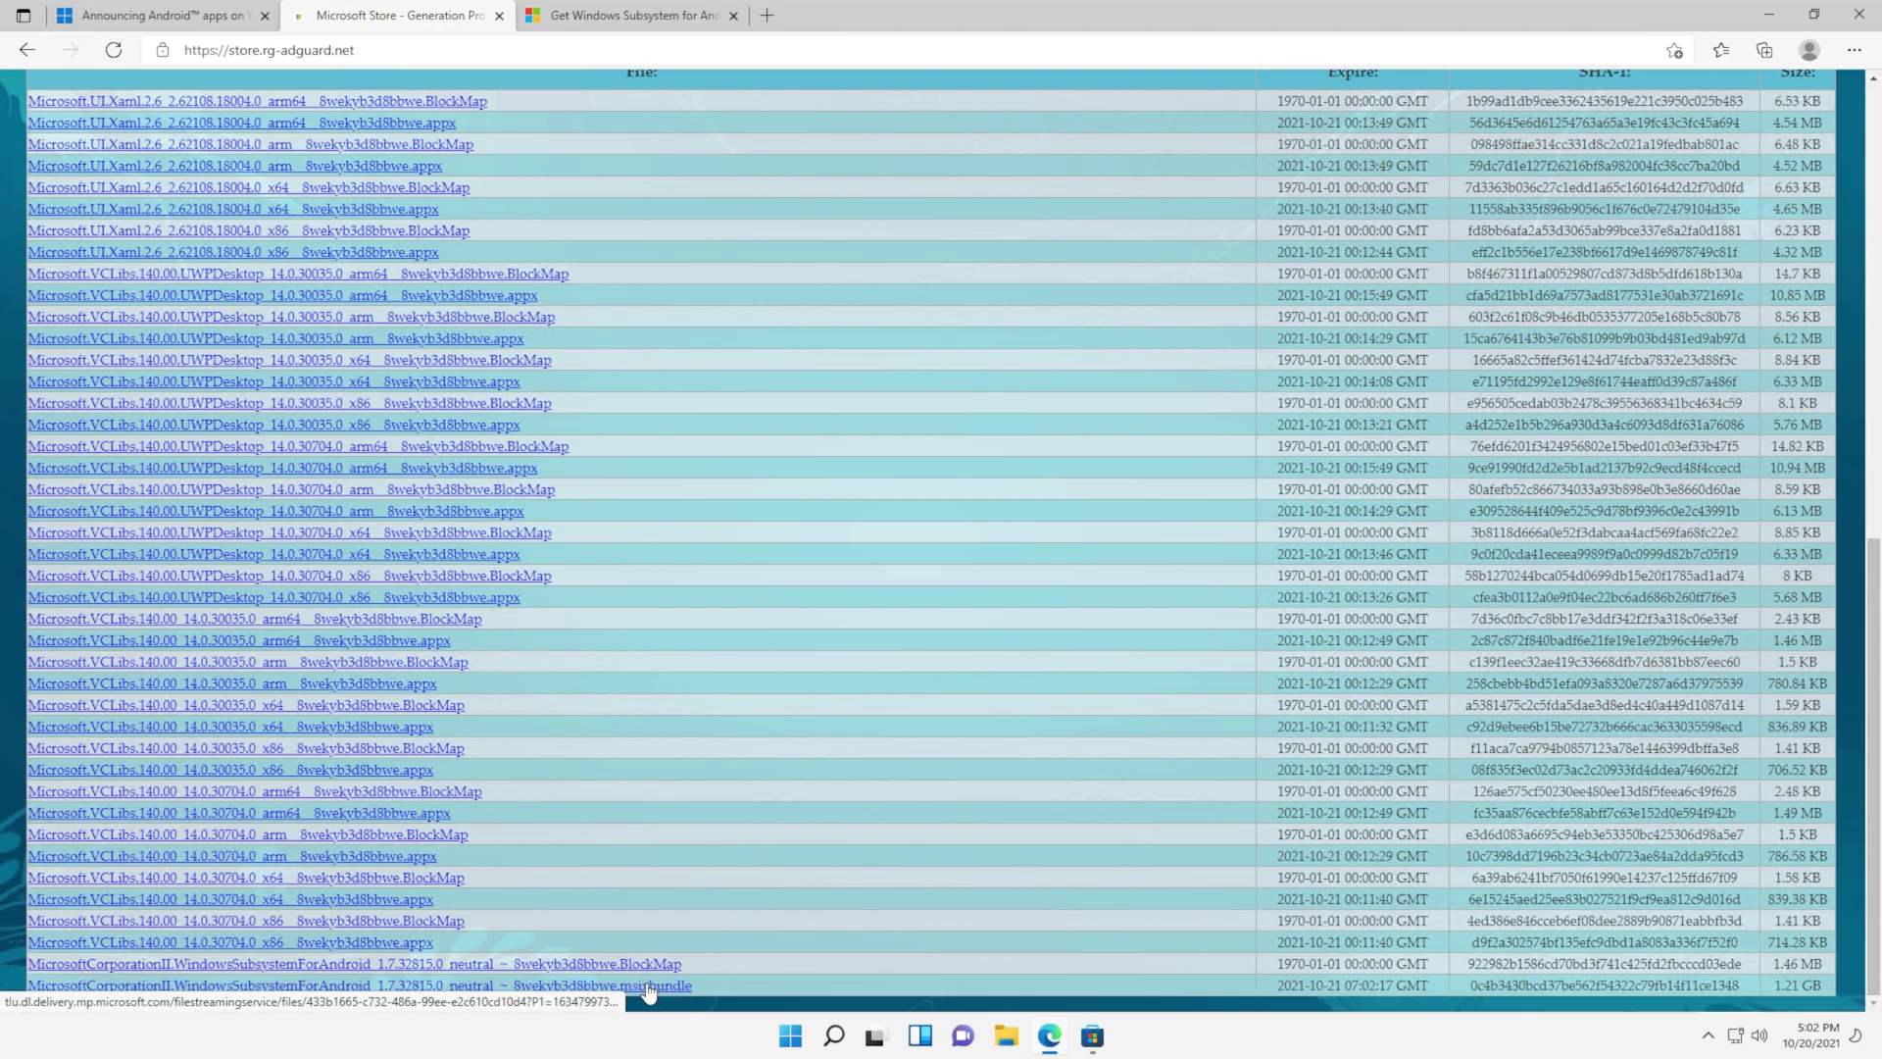
{"action": "left_click", "coordinate": [648, 986]}
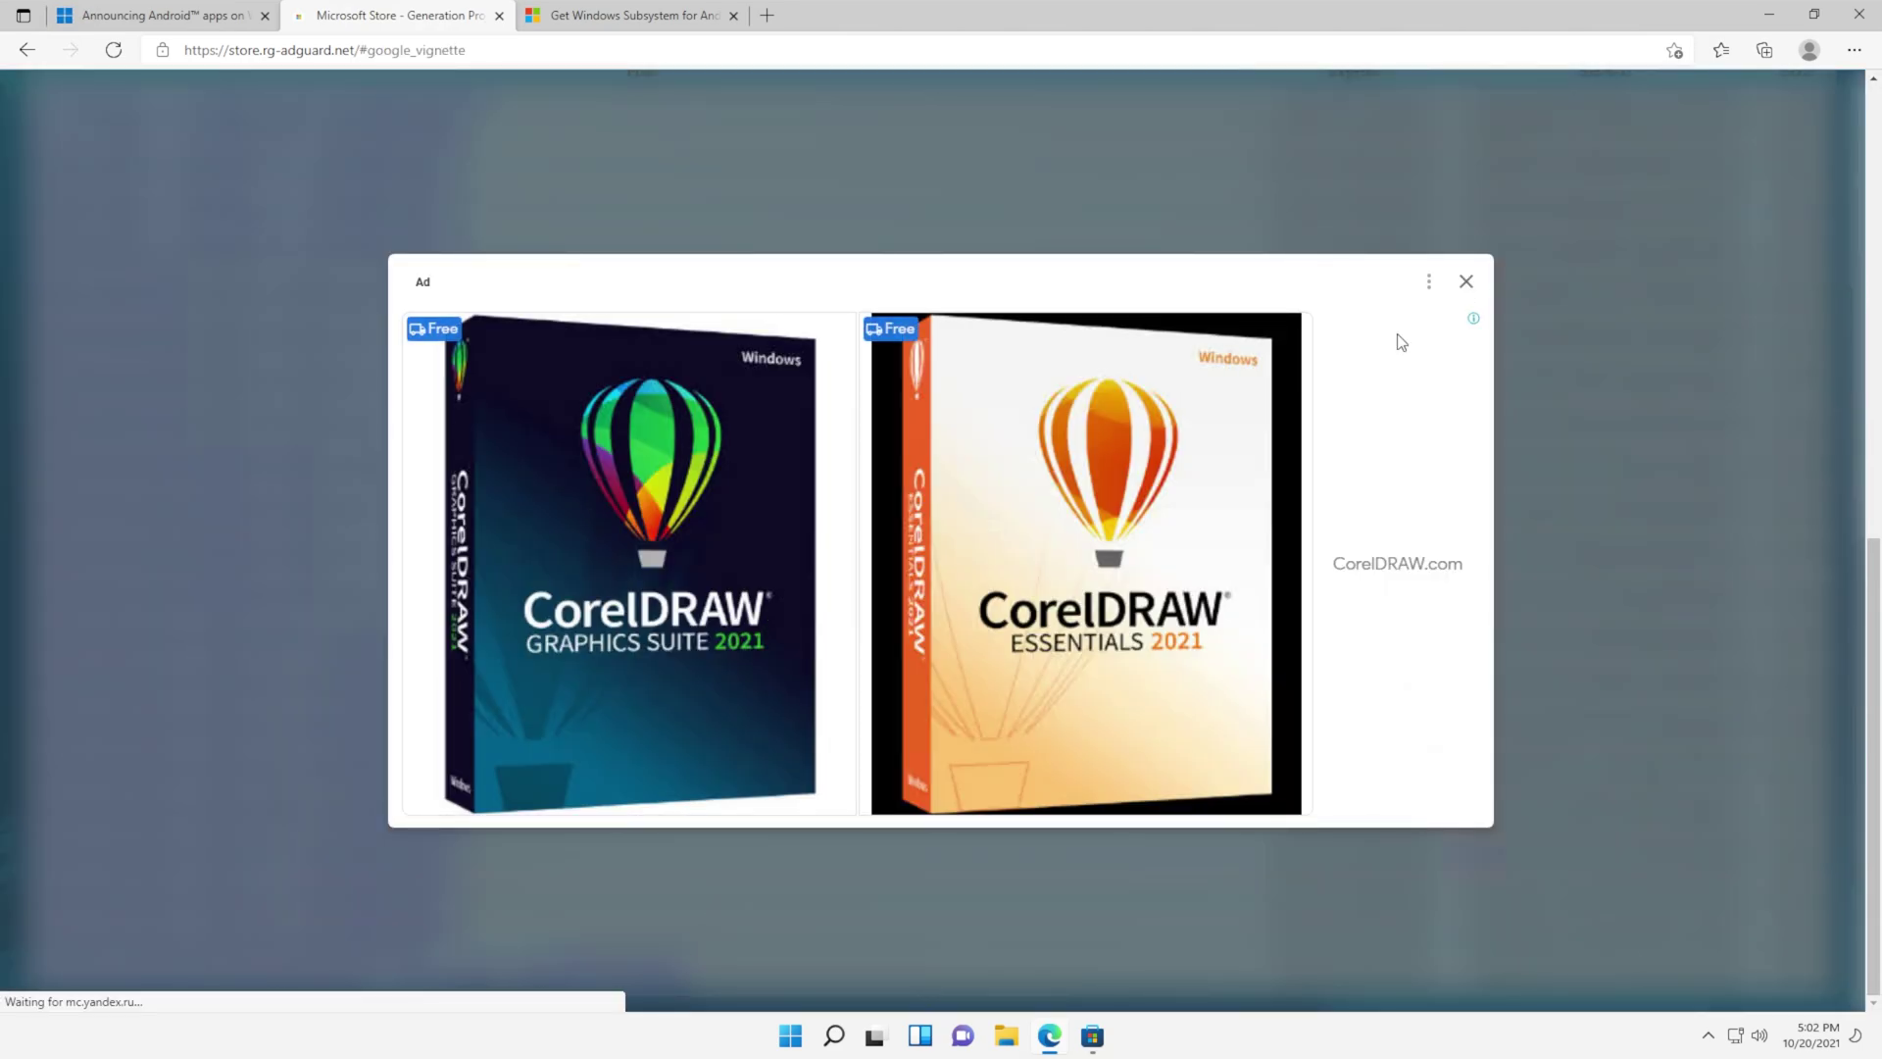
{"action": "left_click", "coordinate": [1466, 282]}
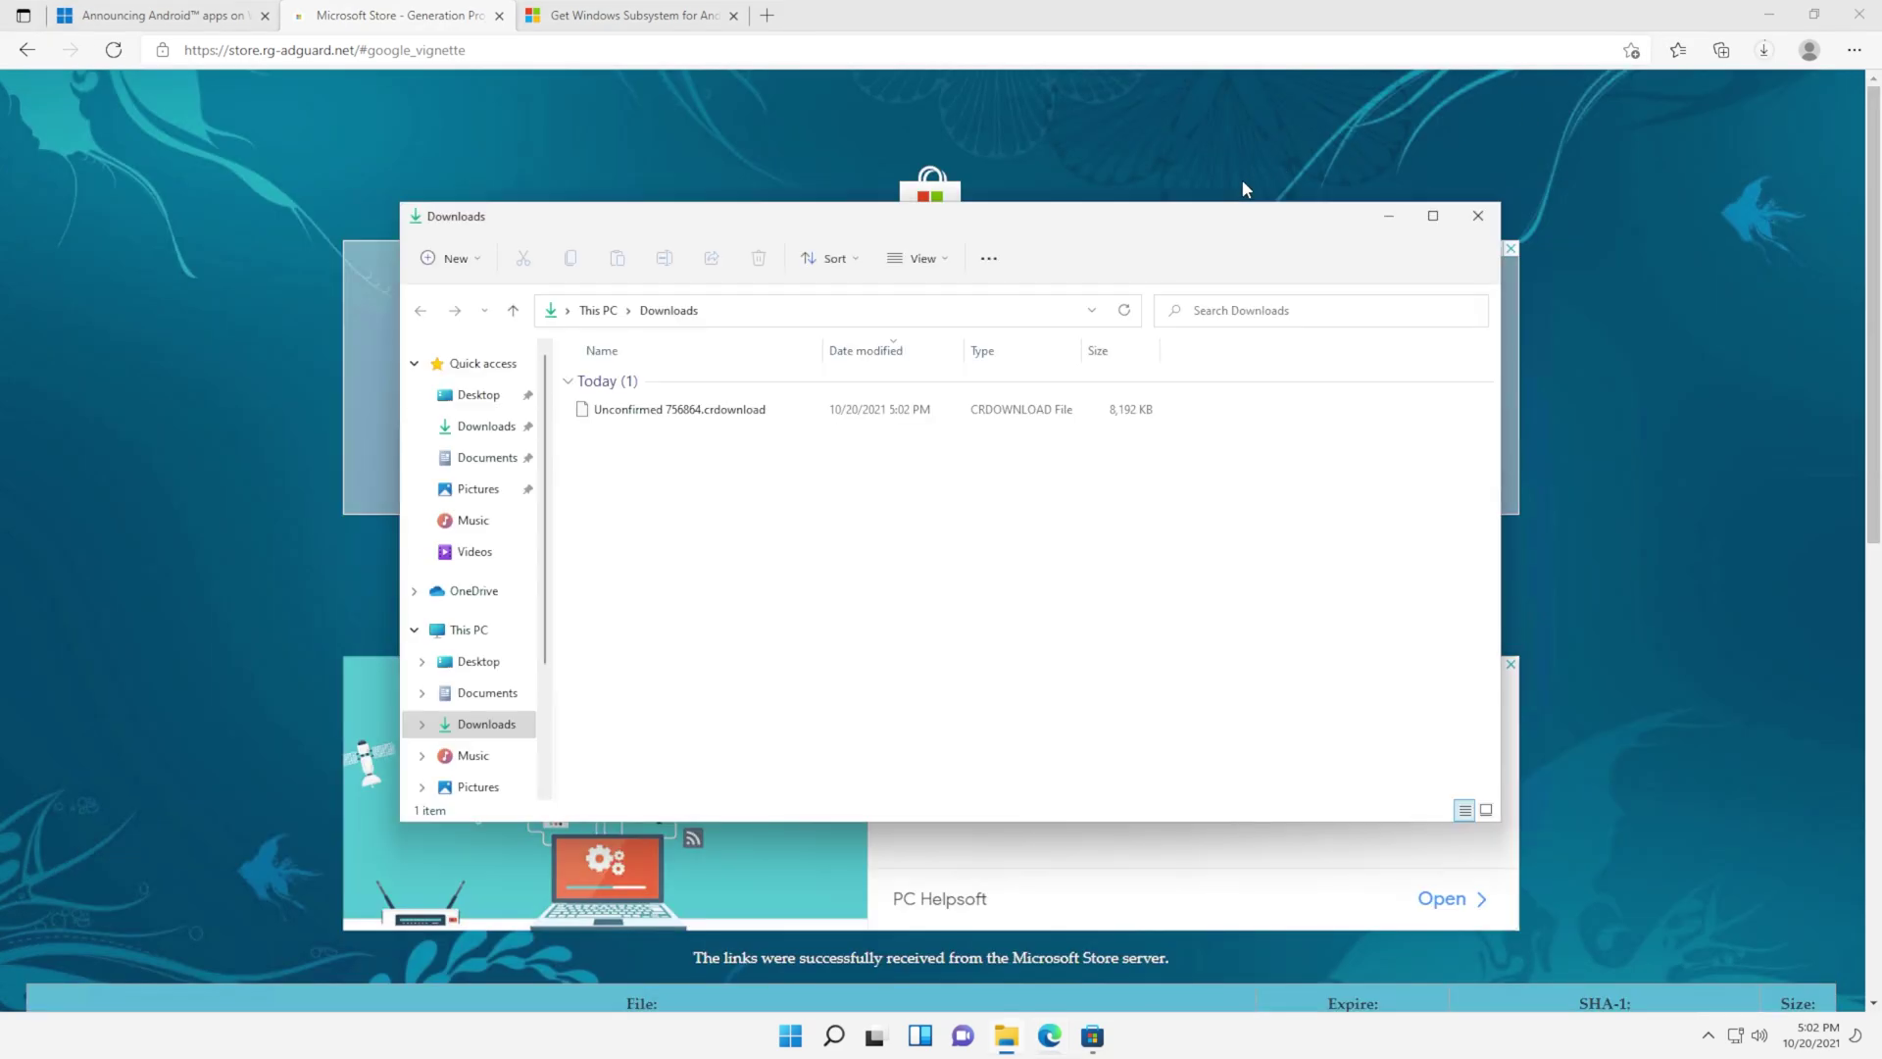
Step: Widen the Downloads Name column to show the bundle's full name, then run PowerShell as administrator
{"action": "left_click", "coordinate": [1766, 55]}
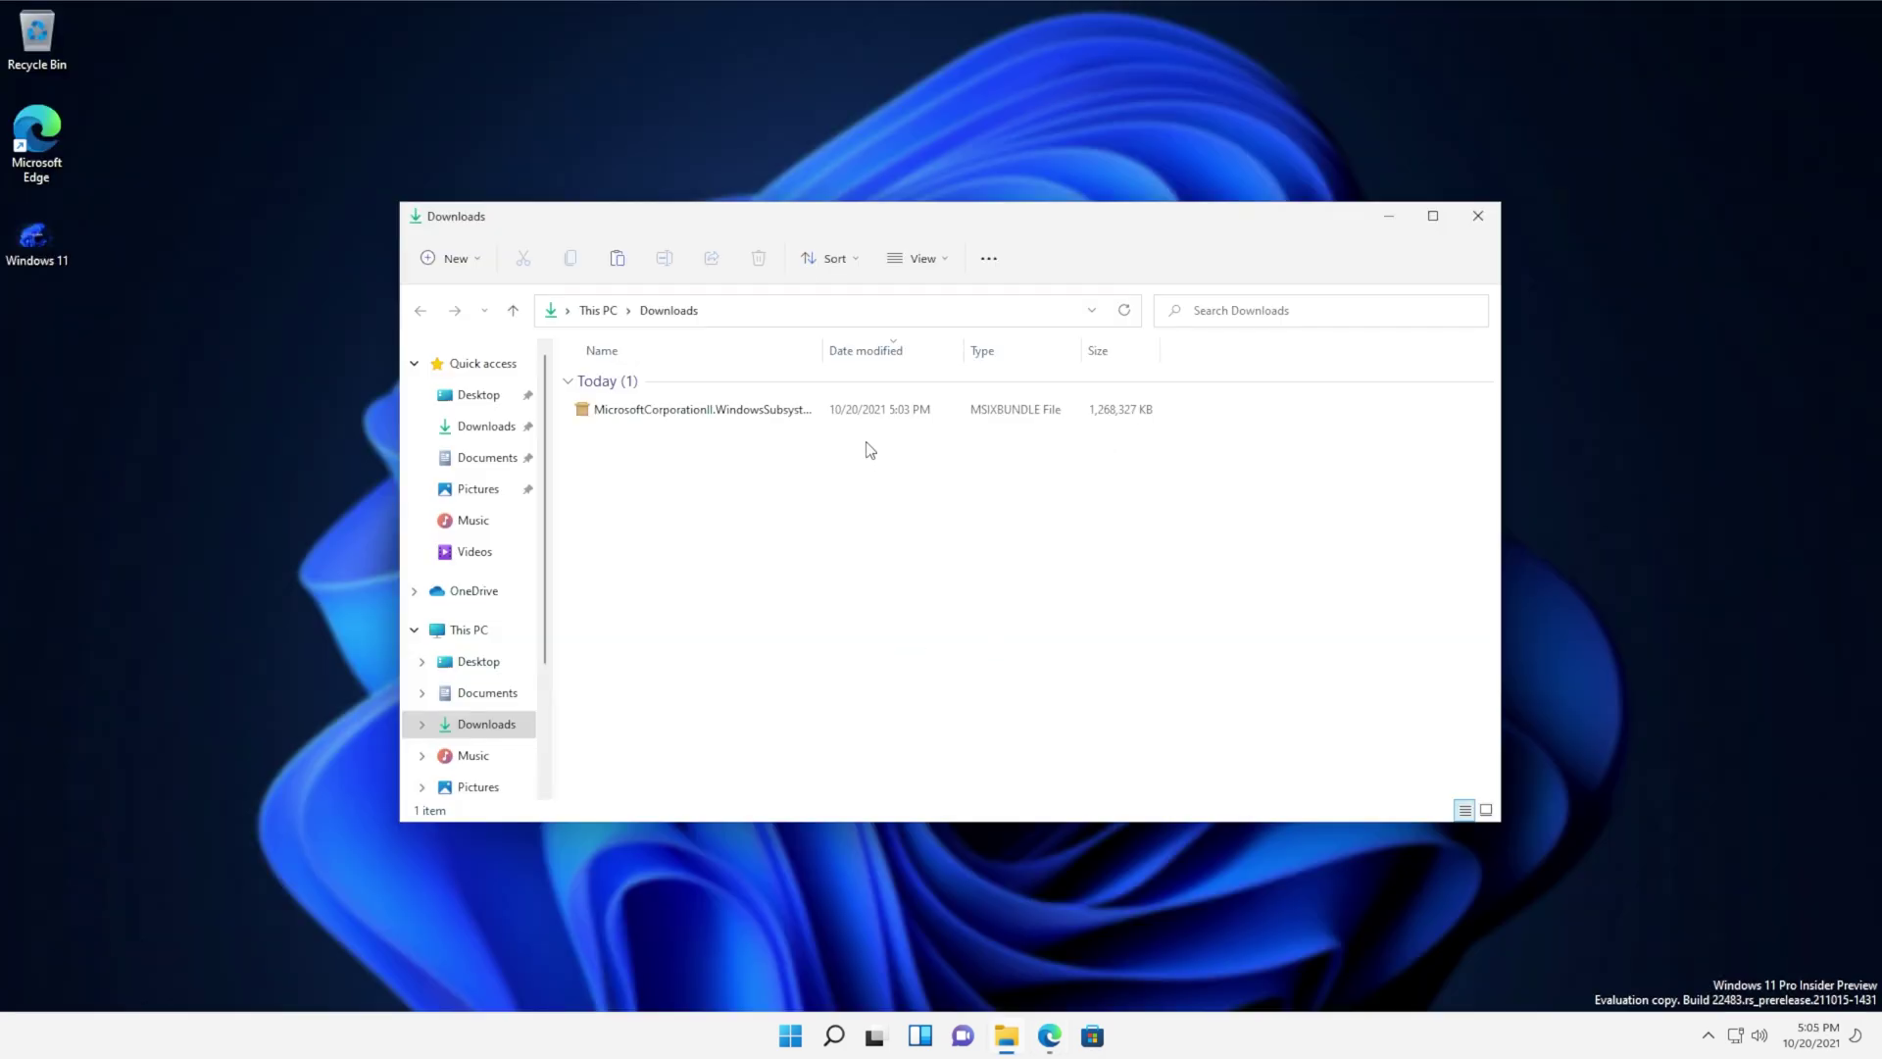
{"action": "left_click_drag", "start_coordinate": [823, 361], "coordinate": [1036, 361]}
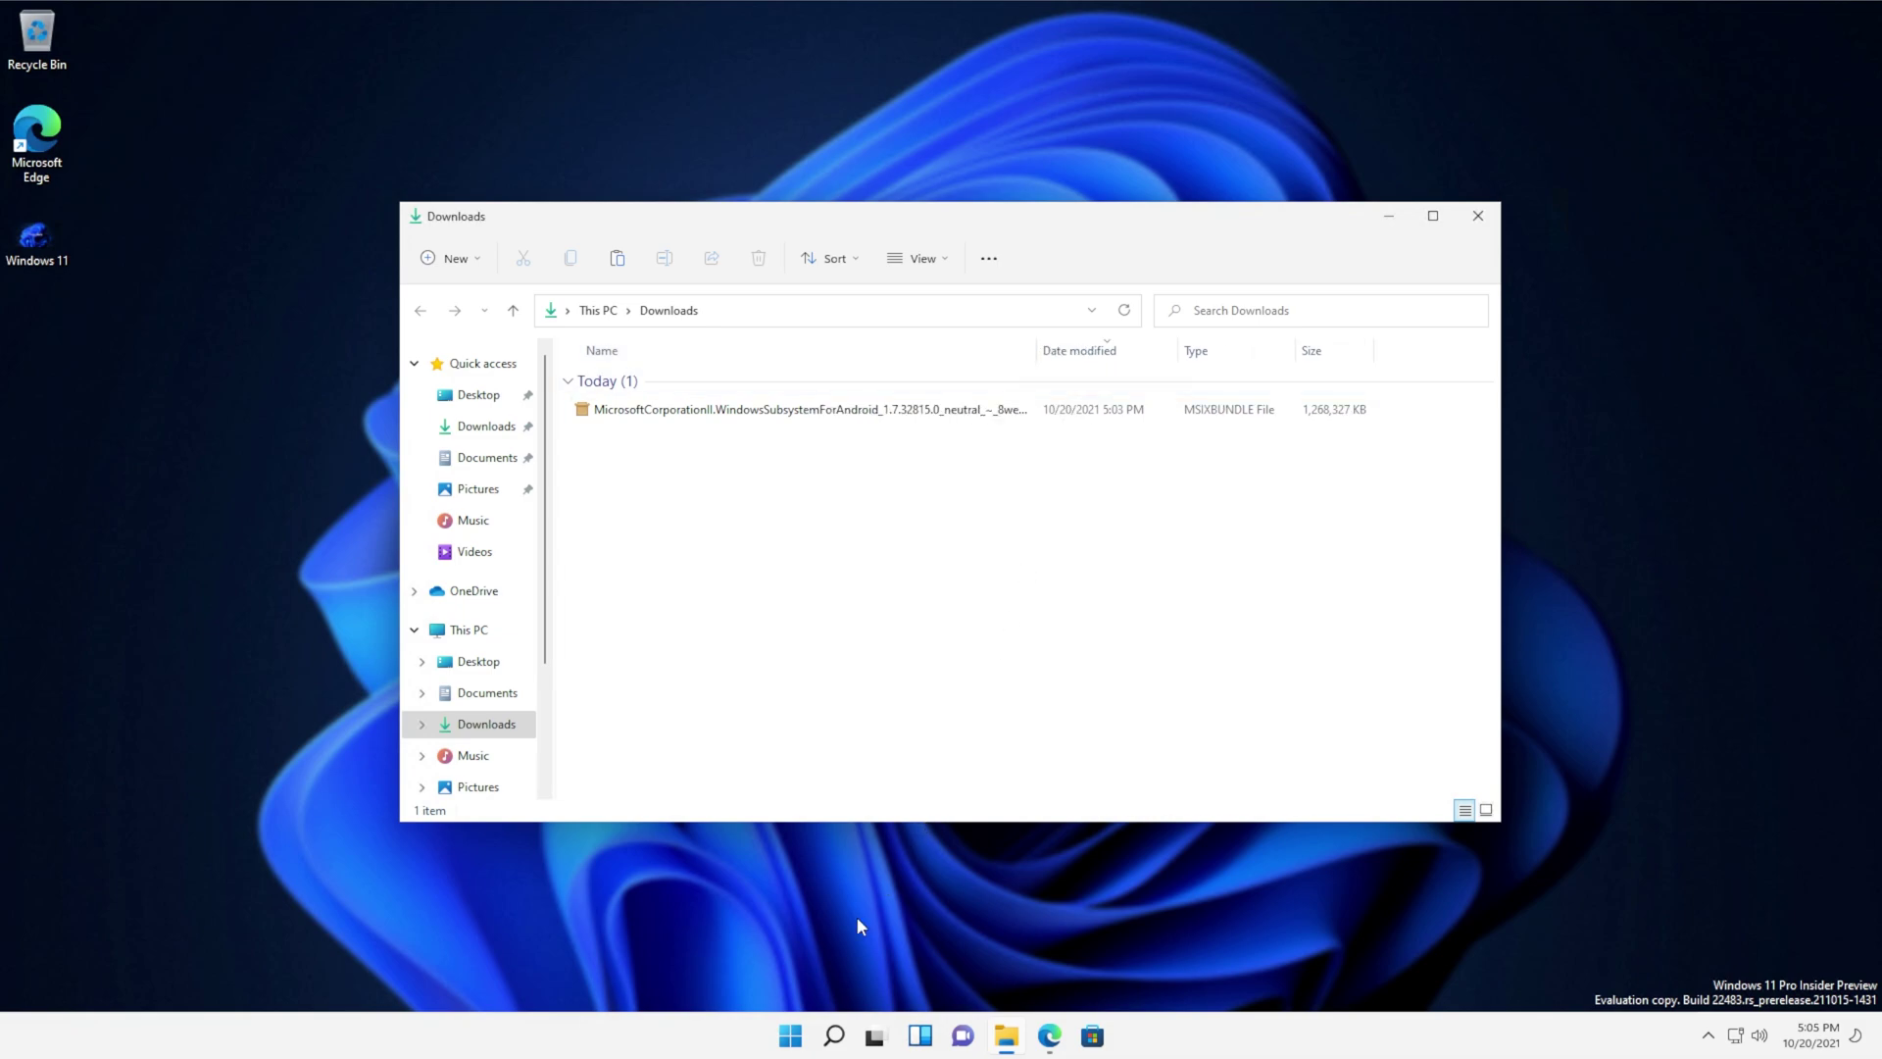
{"action": "left_click", "coordinate": [790, 1036]}
{"action": "type", "text": "powershel"}
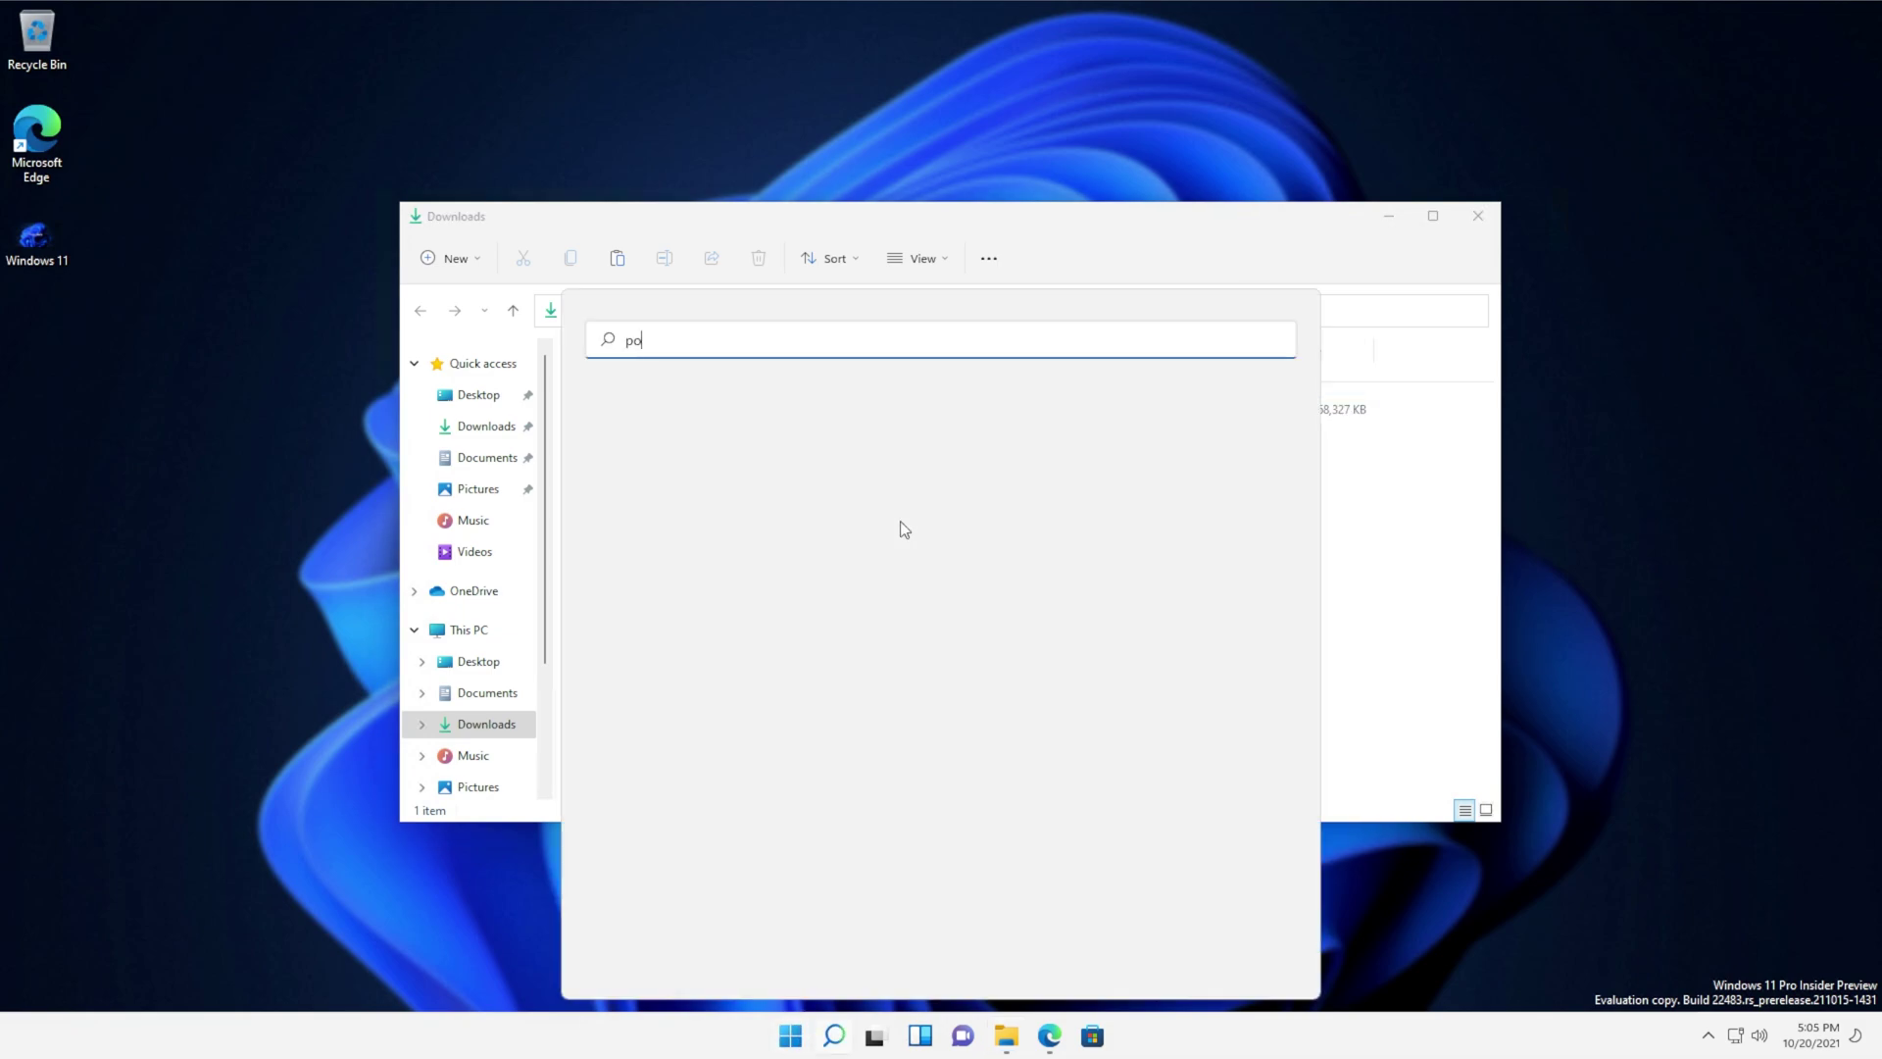
{"action": "type", "text": "l"}
{"action": "left_click", "coordinate": [1101, 676]}
{"action": "left_click", "coordinate": [1101, 681]}
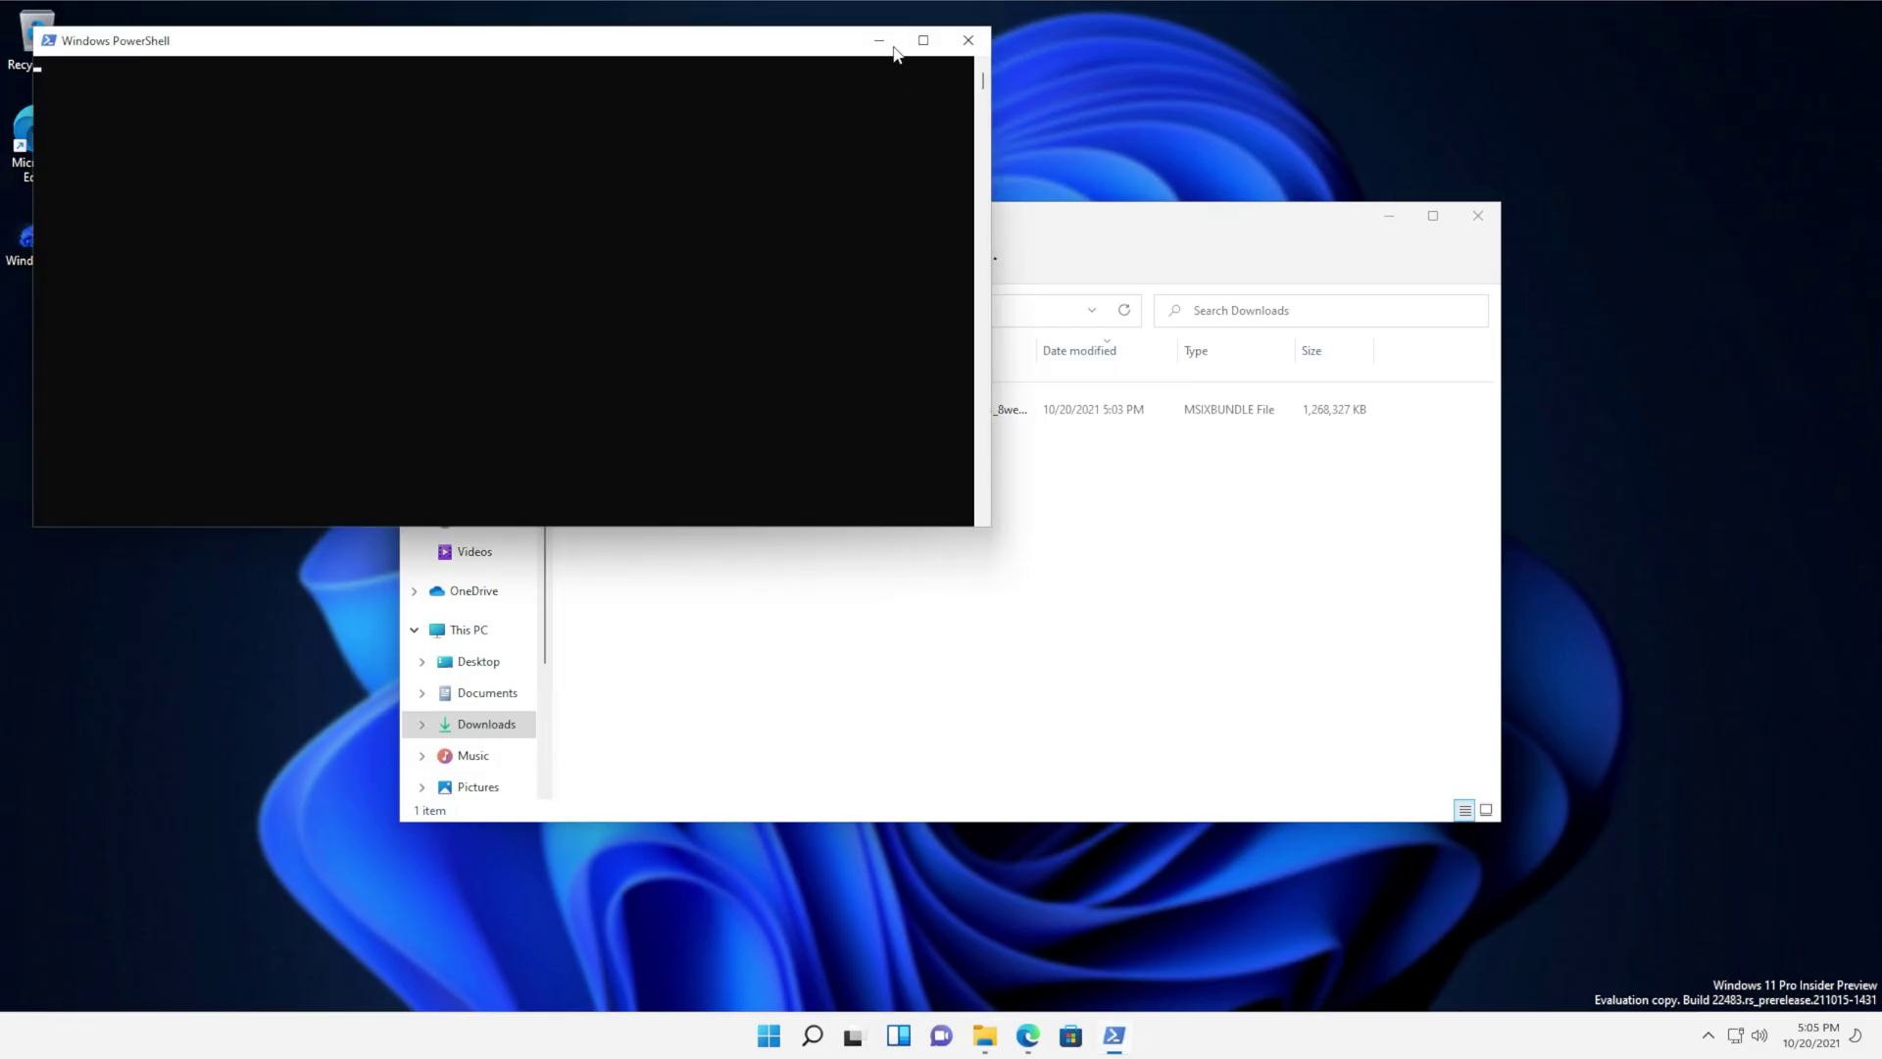
Step: Change PowerShell's directory from C:\ to the user's Downloads folder
{"action": "type", "text": "cd C:\\"}
{"action": "key", "text": "Return"}
{"action": "type", "text": "cd user"}
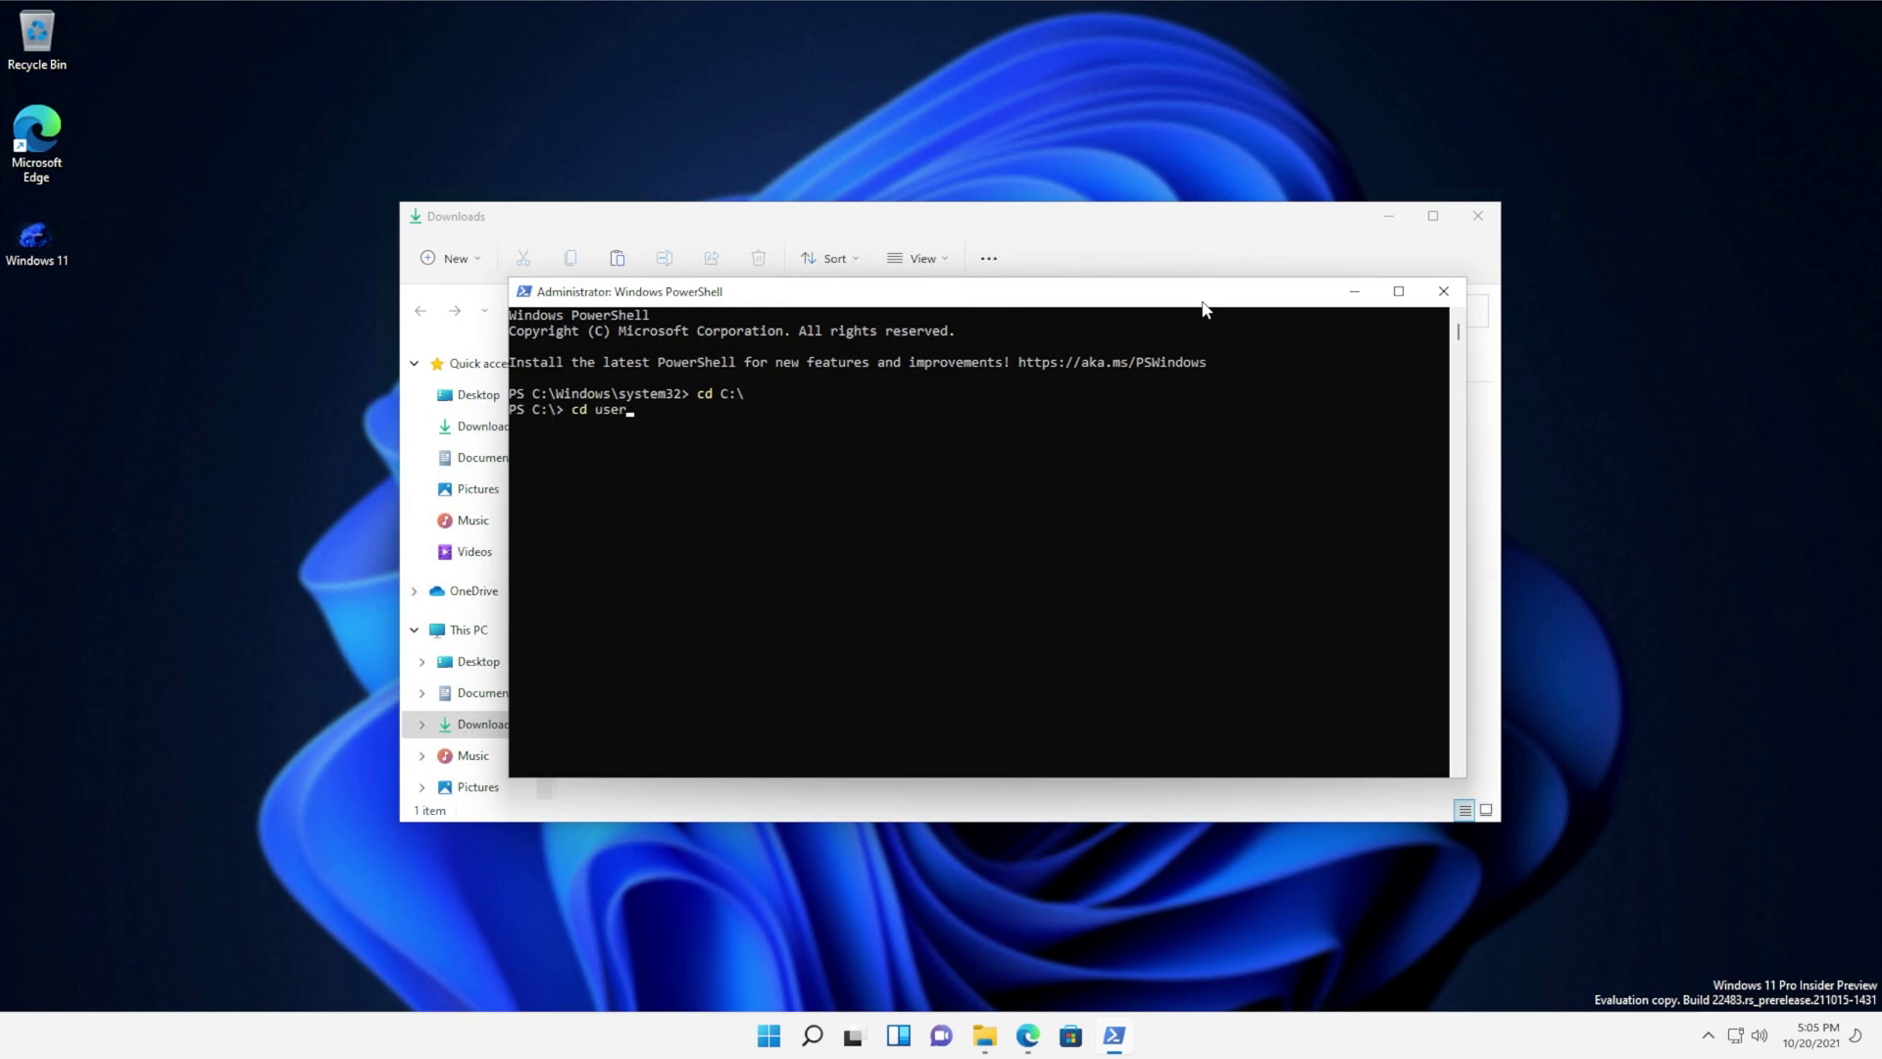
{"action": "type", "text": "s"}
{"action": "key", "text": "Tab"}
{"action": "key", "text": "Tab"}
{"action": "key", "text": "Tab"}
{"action": "key", "text": "Tab"}
{"action": "key", "text": "Tab"}
{"action": "key", "text": "Tab"}
{"action": "type", "text": "Downloads"}
{"action": "key", "text": "Return"}
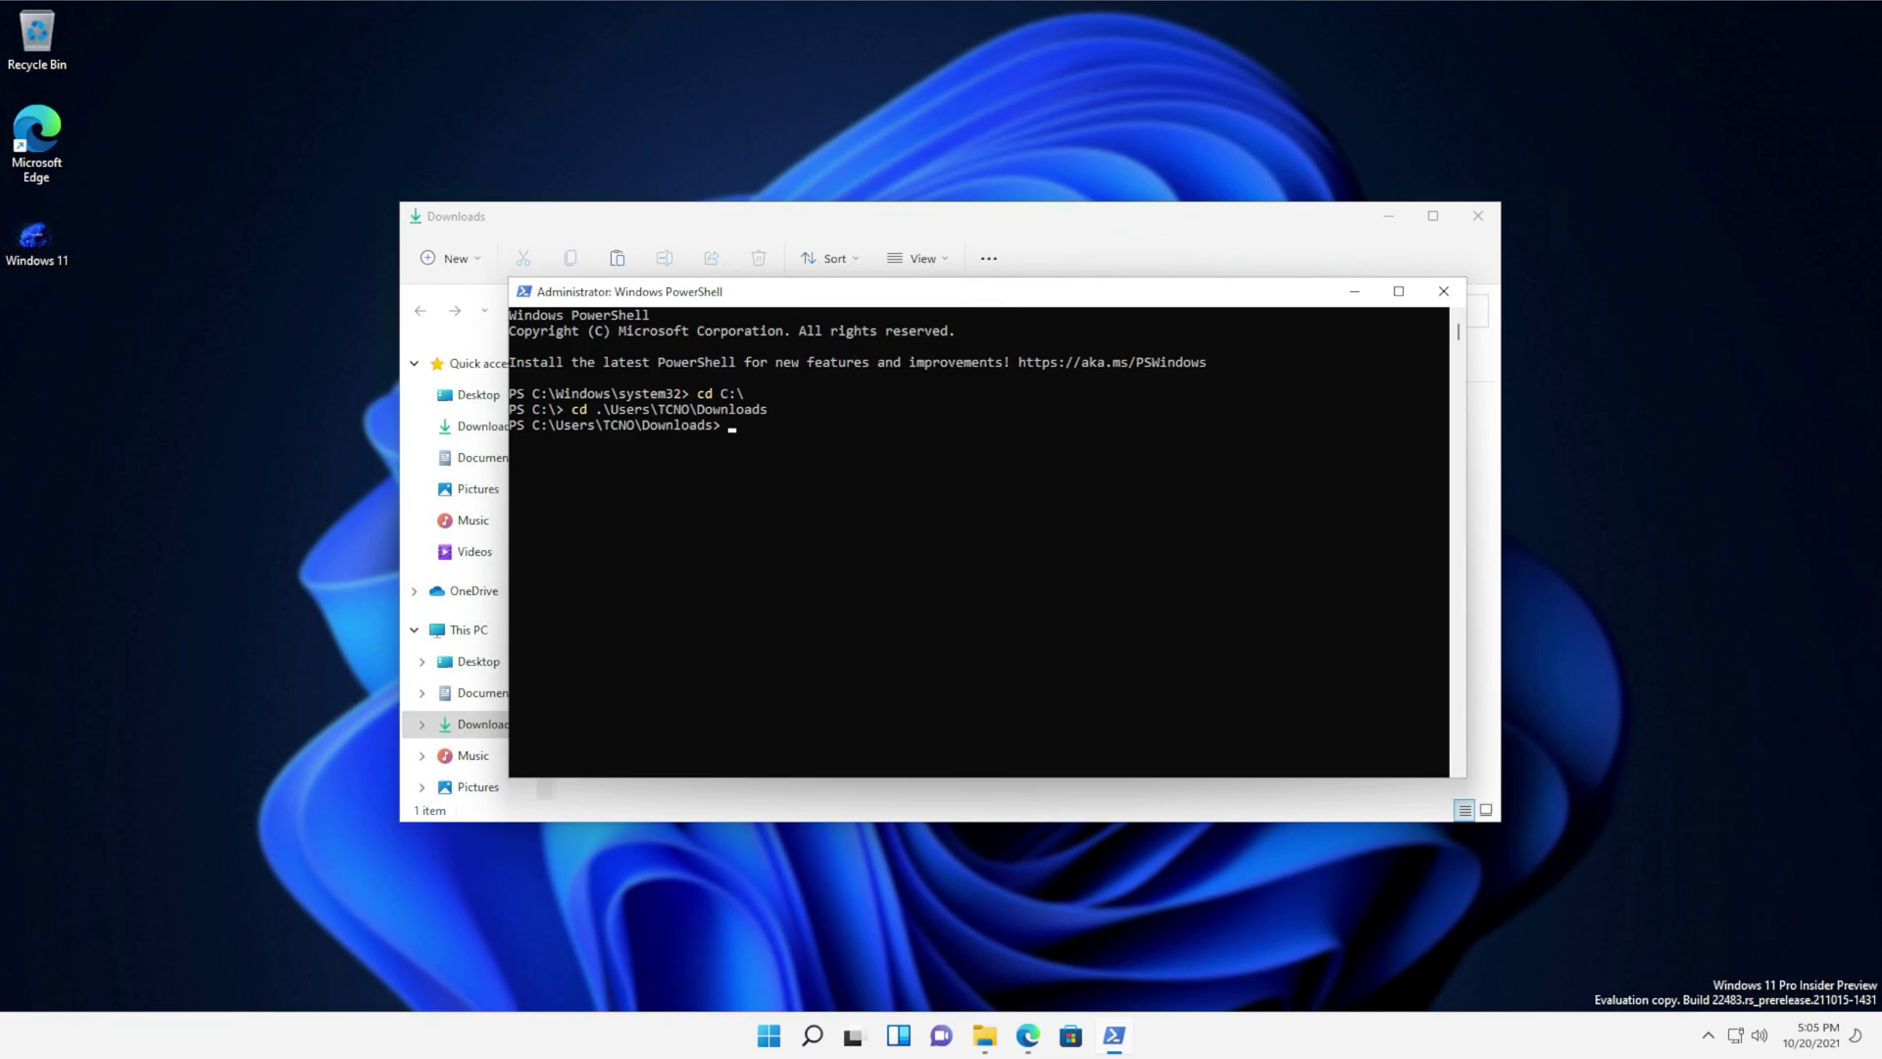
Step: Run Add-AppxPackage on the WindowsSubsystemForAndroid .msixbundle, which fails on missing Microsoft.UI.Xaml.2.6
{"action": "type", "text": "Add-AppxPackage .\\"}
{"action": "key", "text": "Tab"}
{"action": "key", "text": "Tab"}
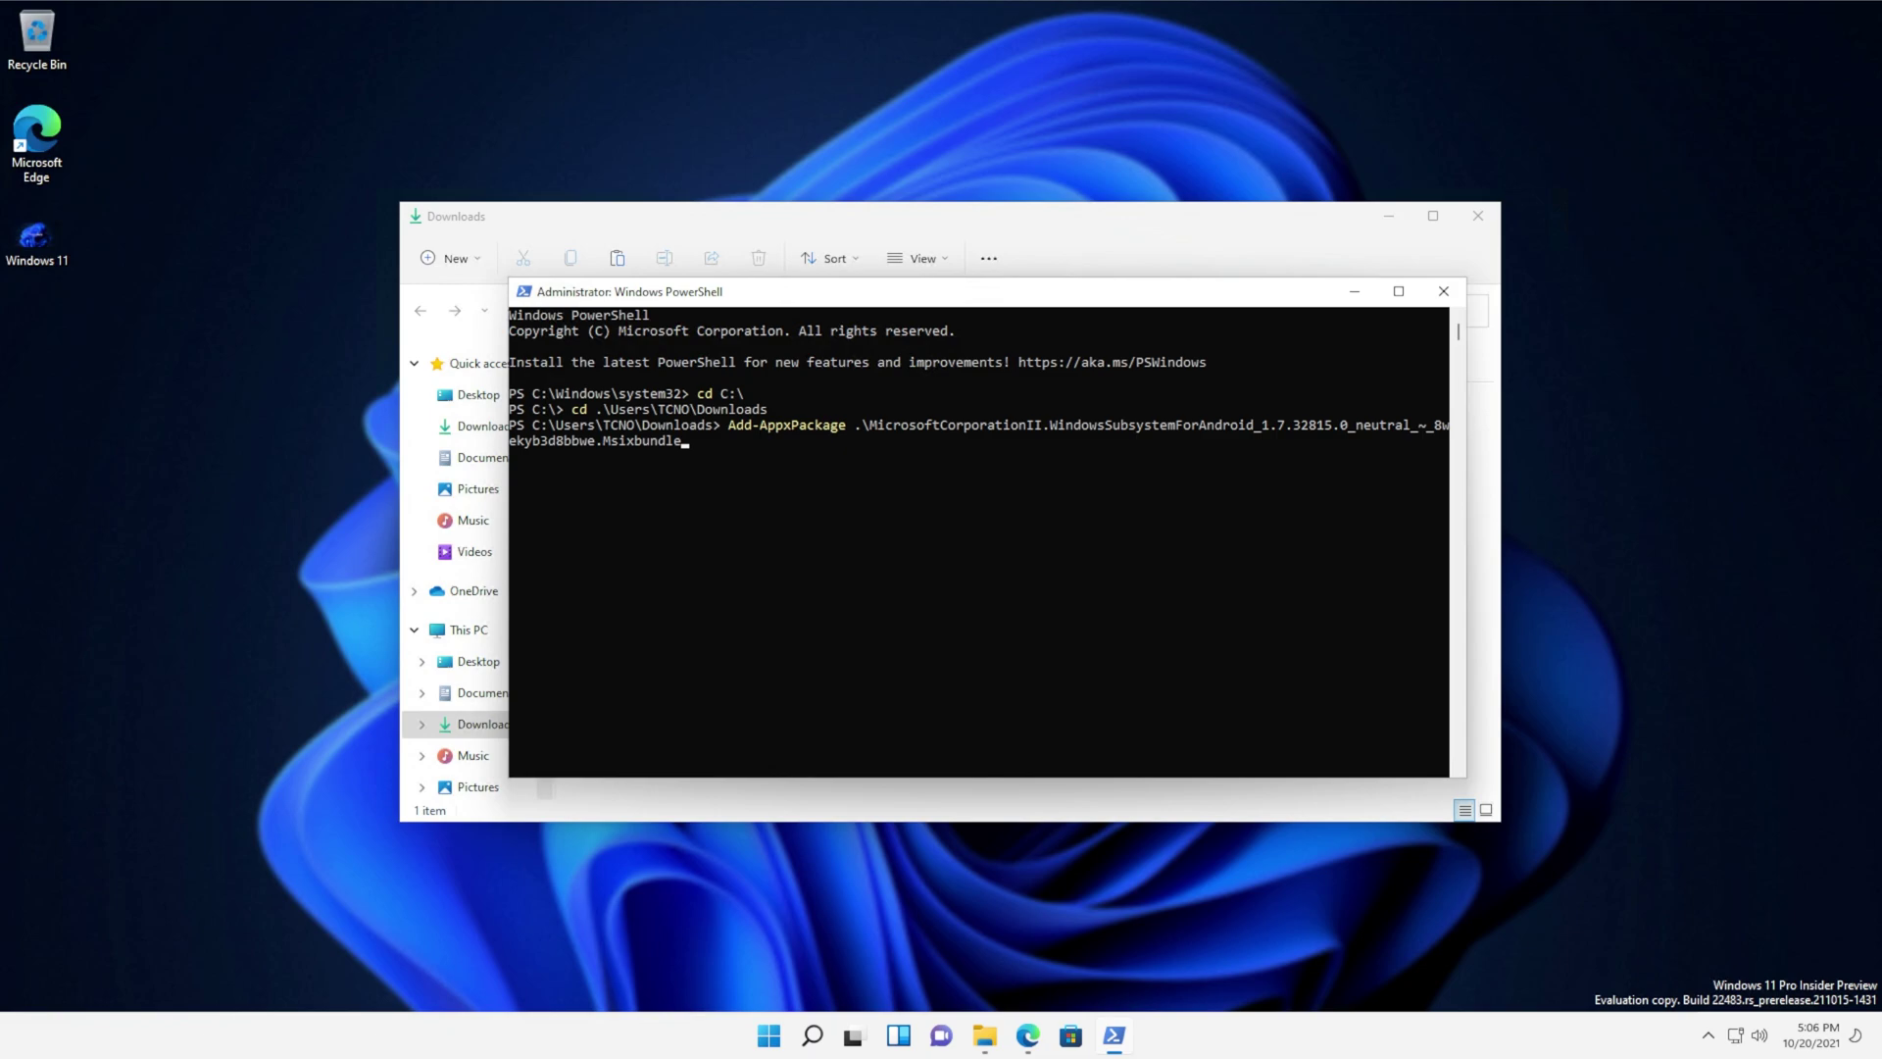
{"action": "key", "text": "Return"}
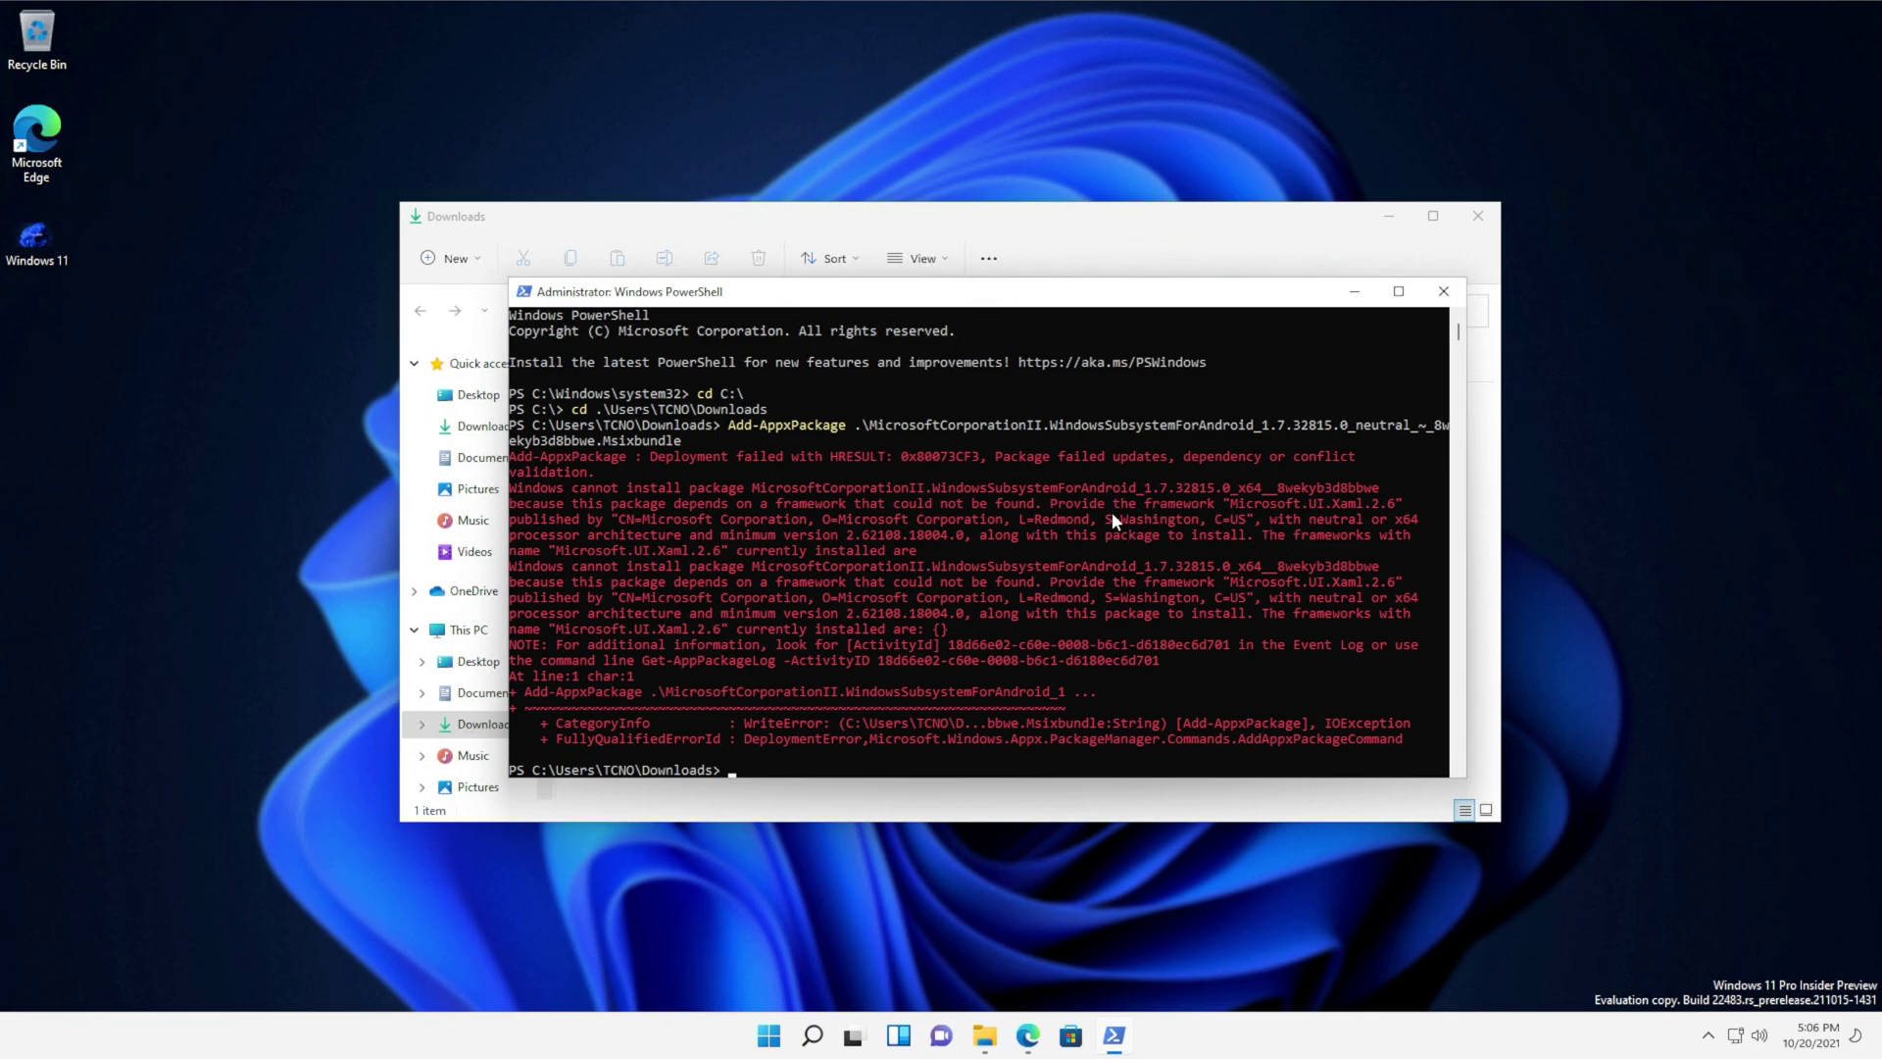
Step: Copy Microsoft.UI.Xaml.2.6 from the error and download its x64 .appx from the link list
{"action": "left_click_drag", "start_coordinate": [1230, 504], "coordinate": [1394, 510]}
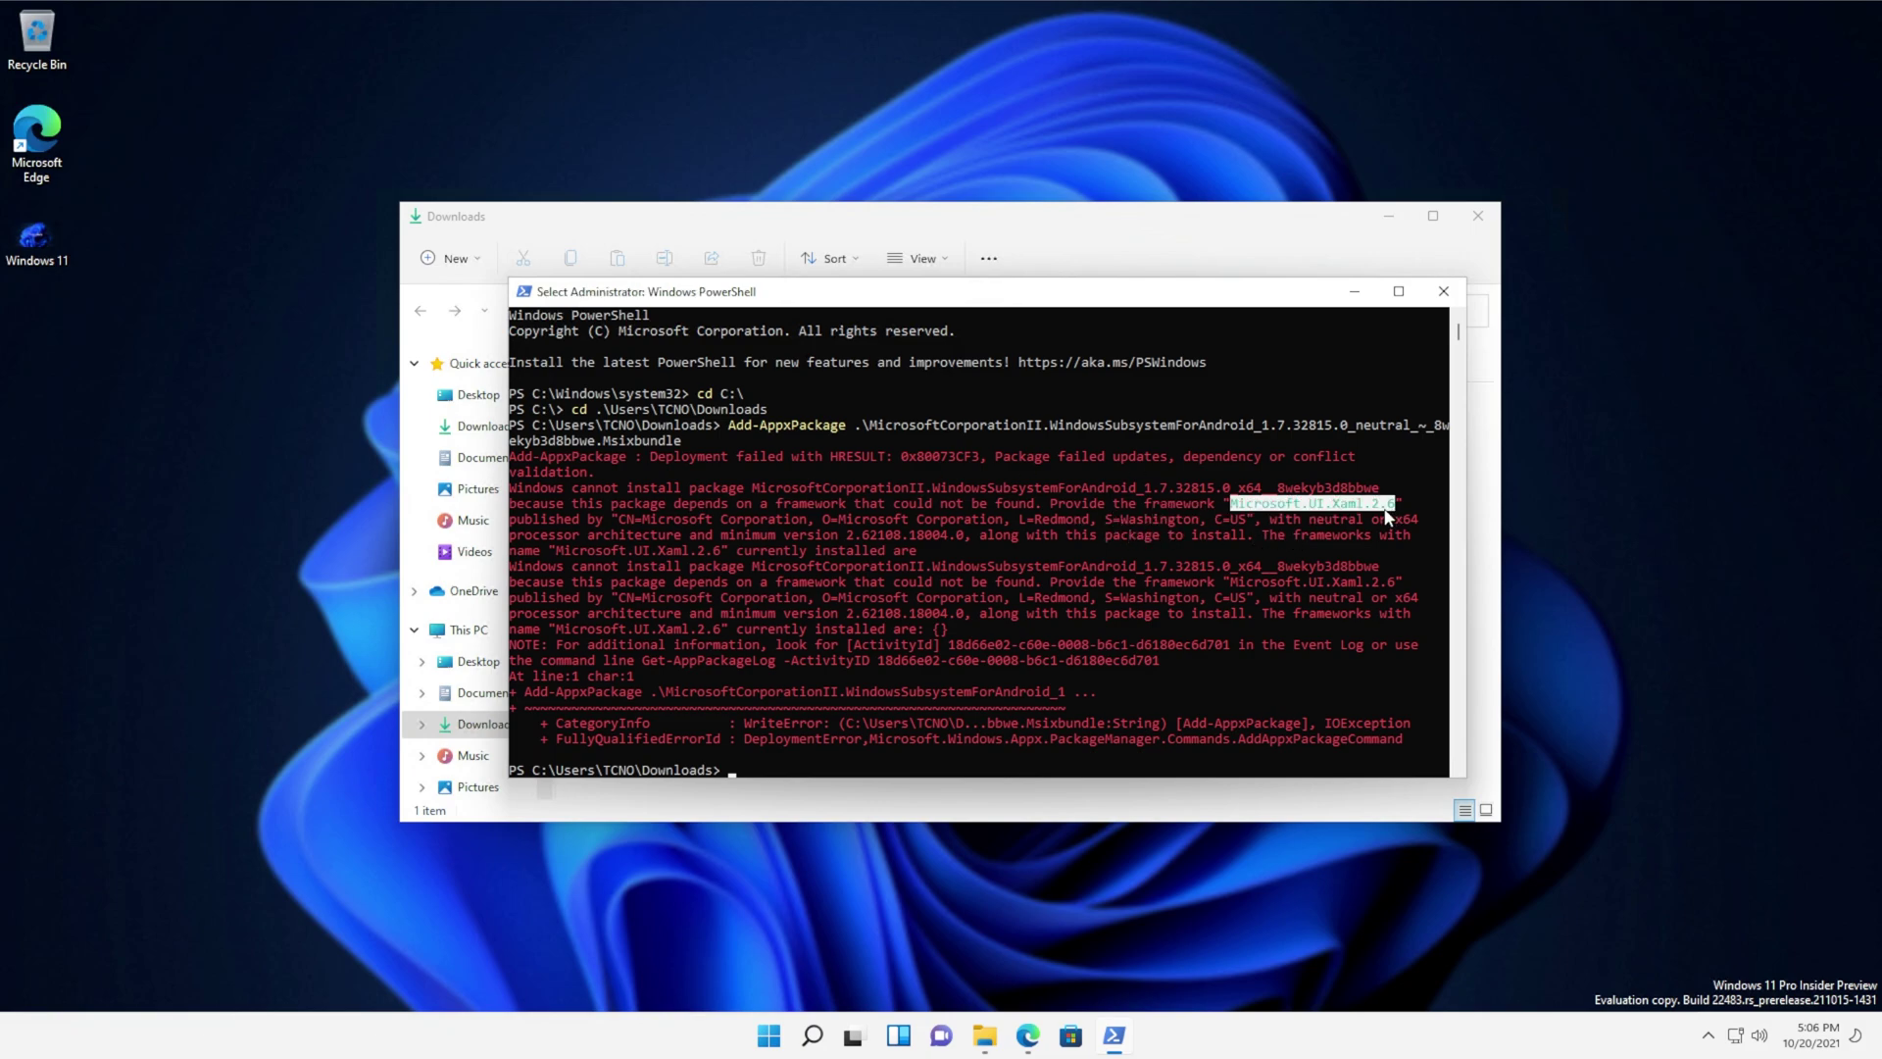
{"action": "key", "text": "ctrl+c"}
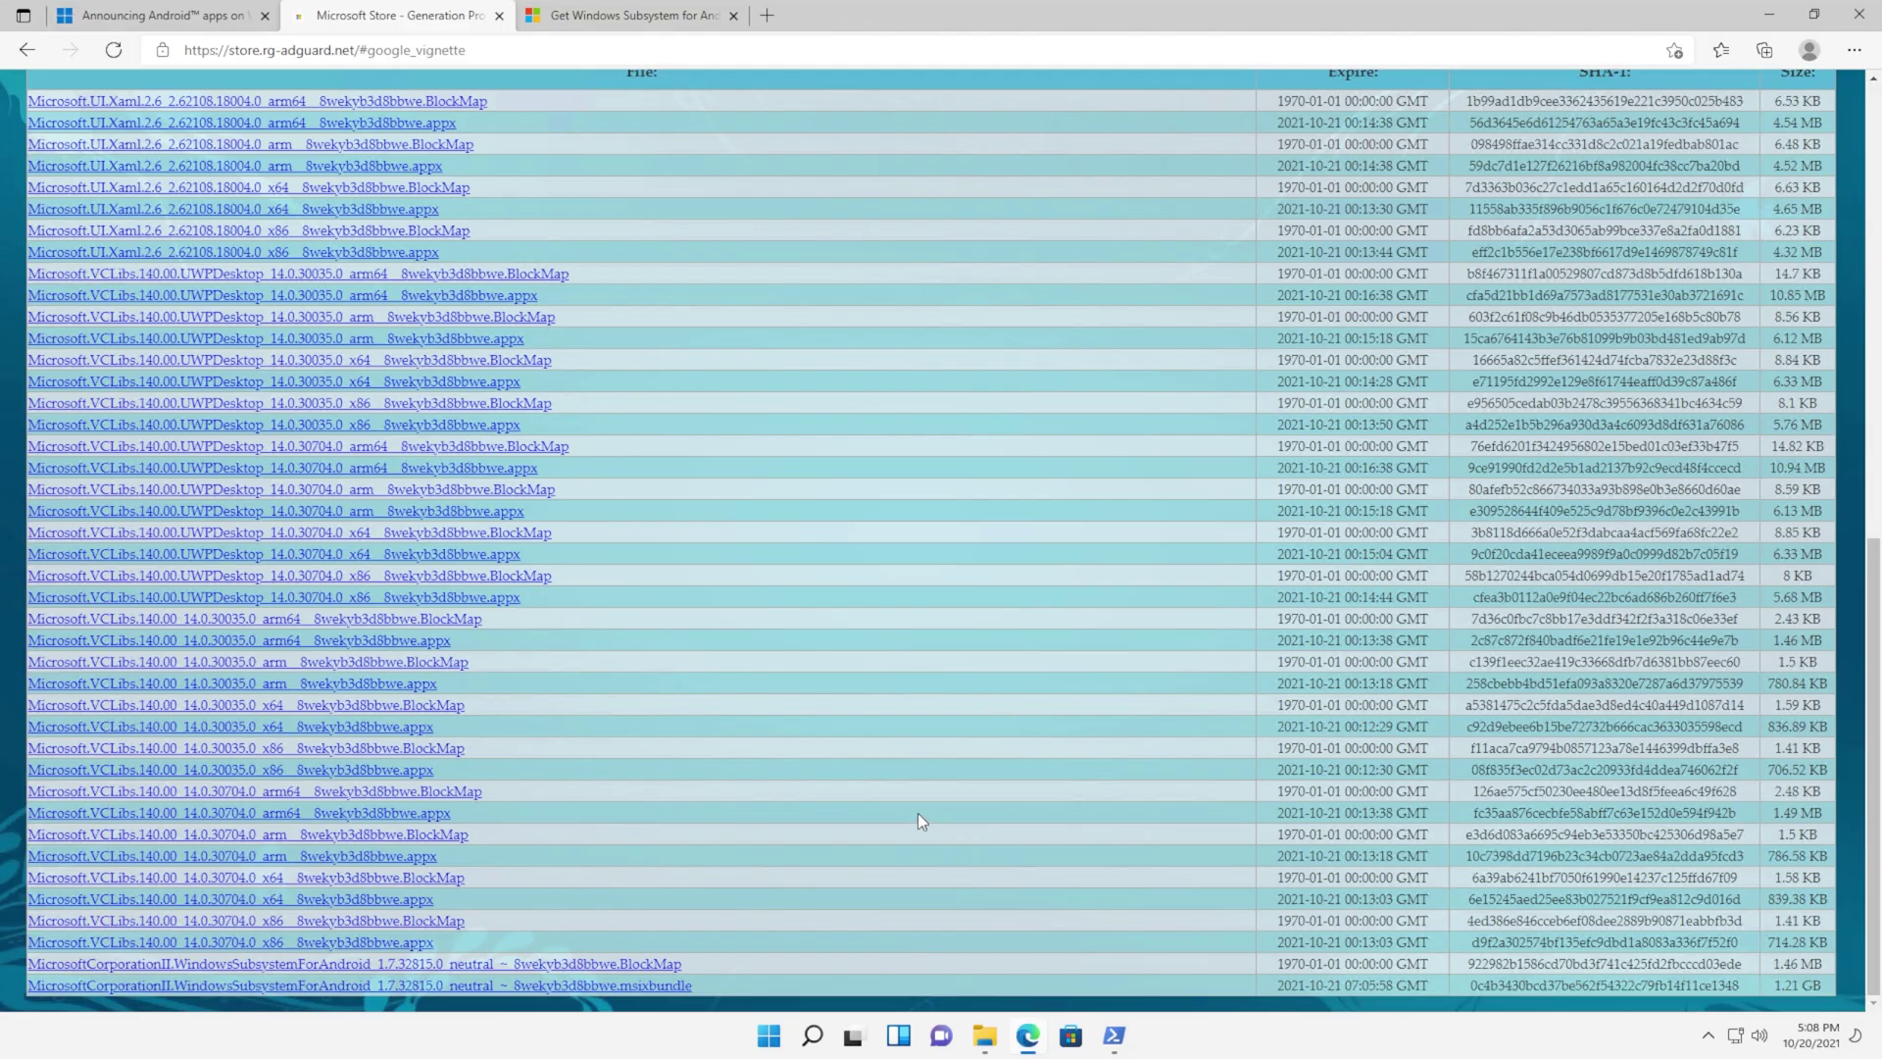
{"action": "scroll", "coordinate": [917, 821], "scroll_direction": "up", "scroll_amount": 2}
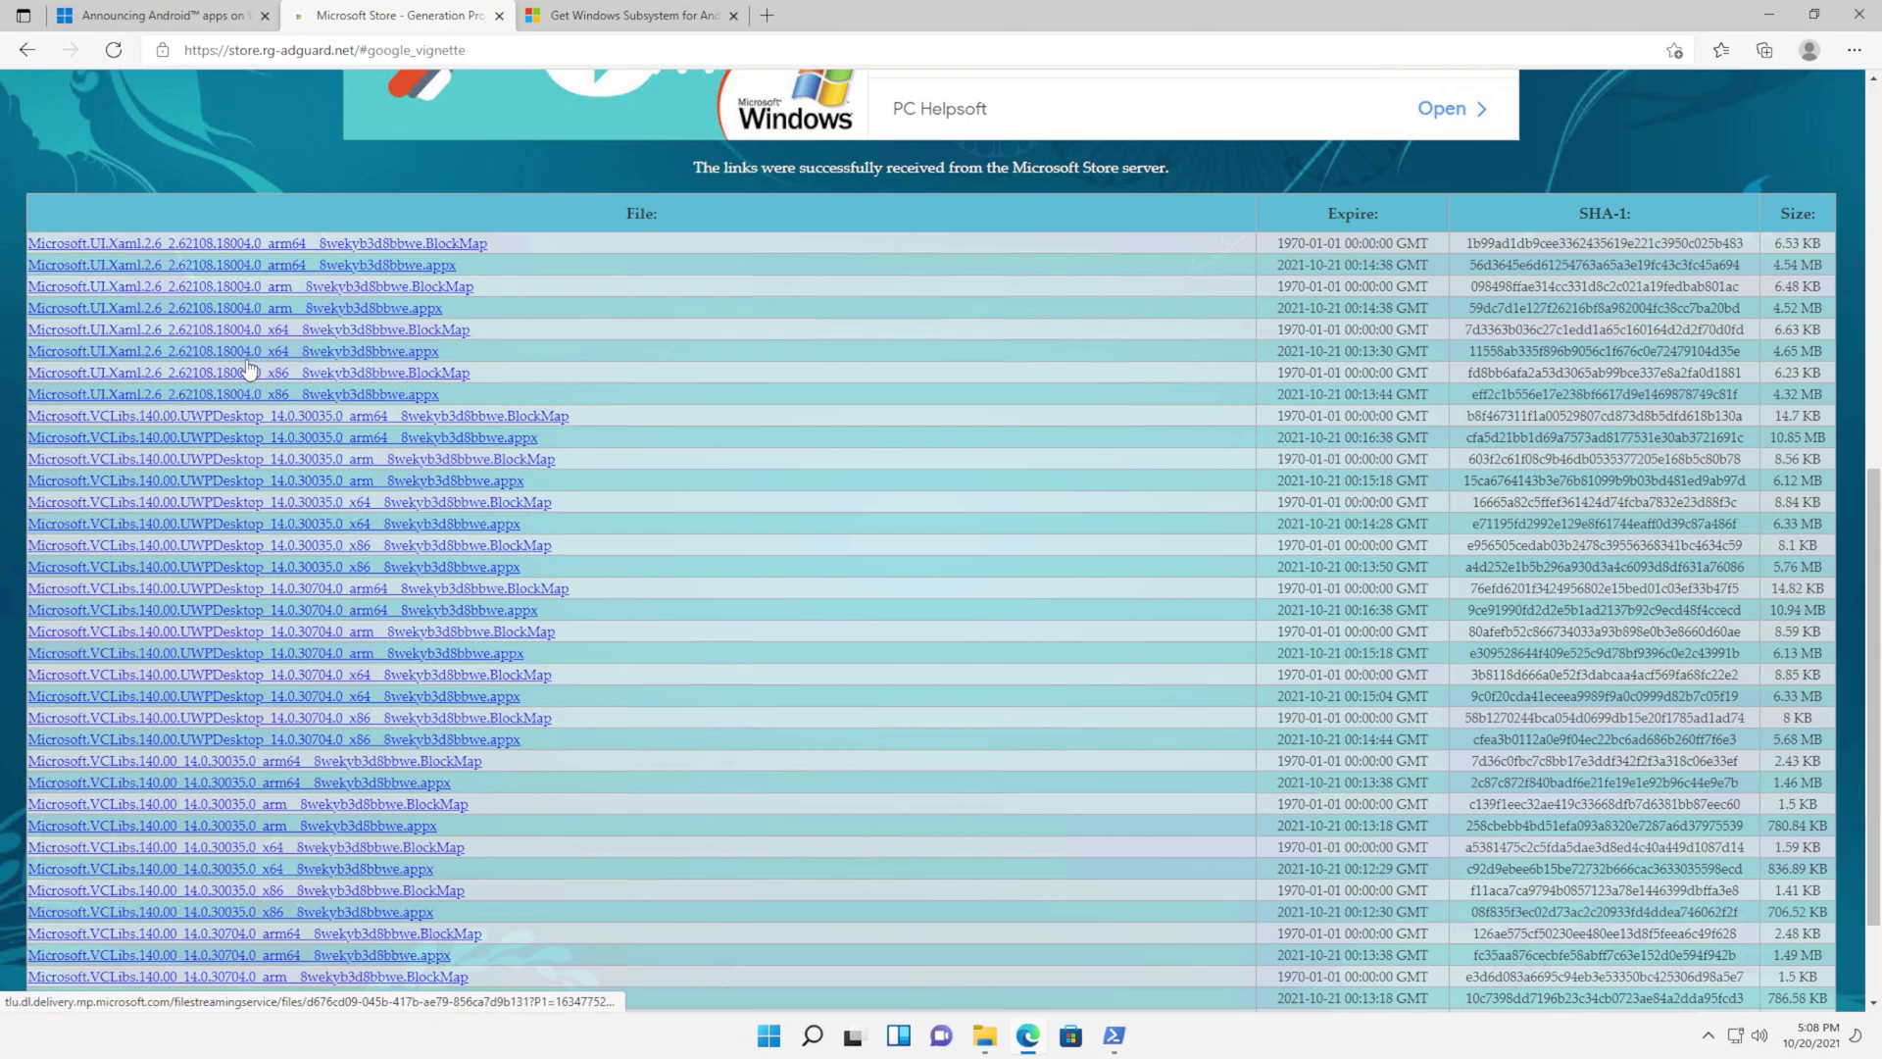
{"action": "left_click", "coordinate": [386, 353]}
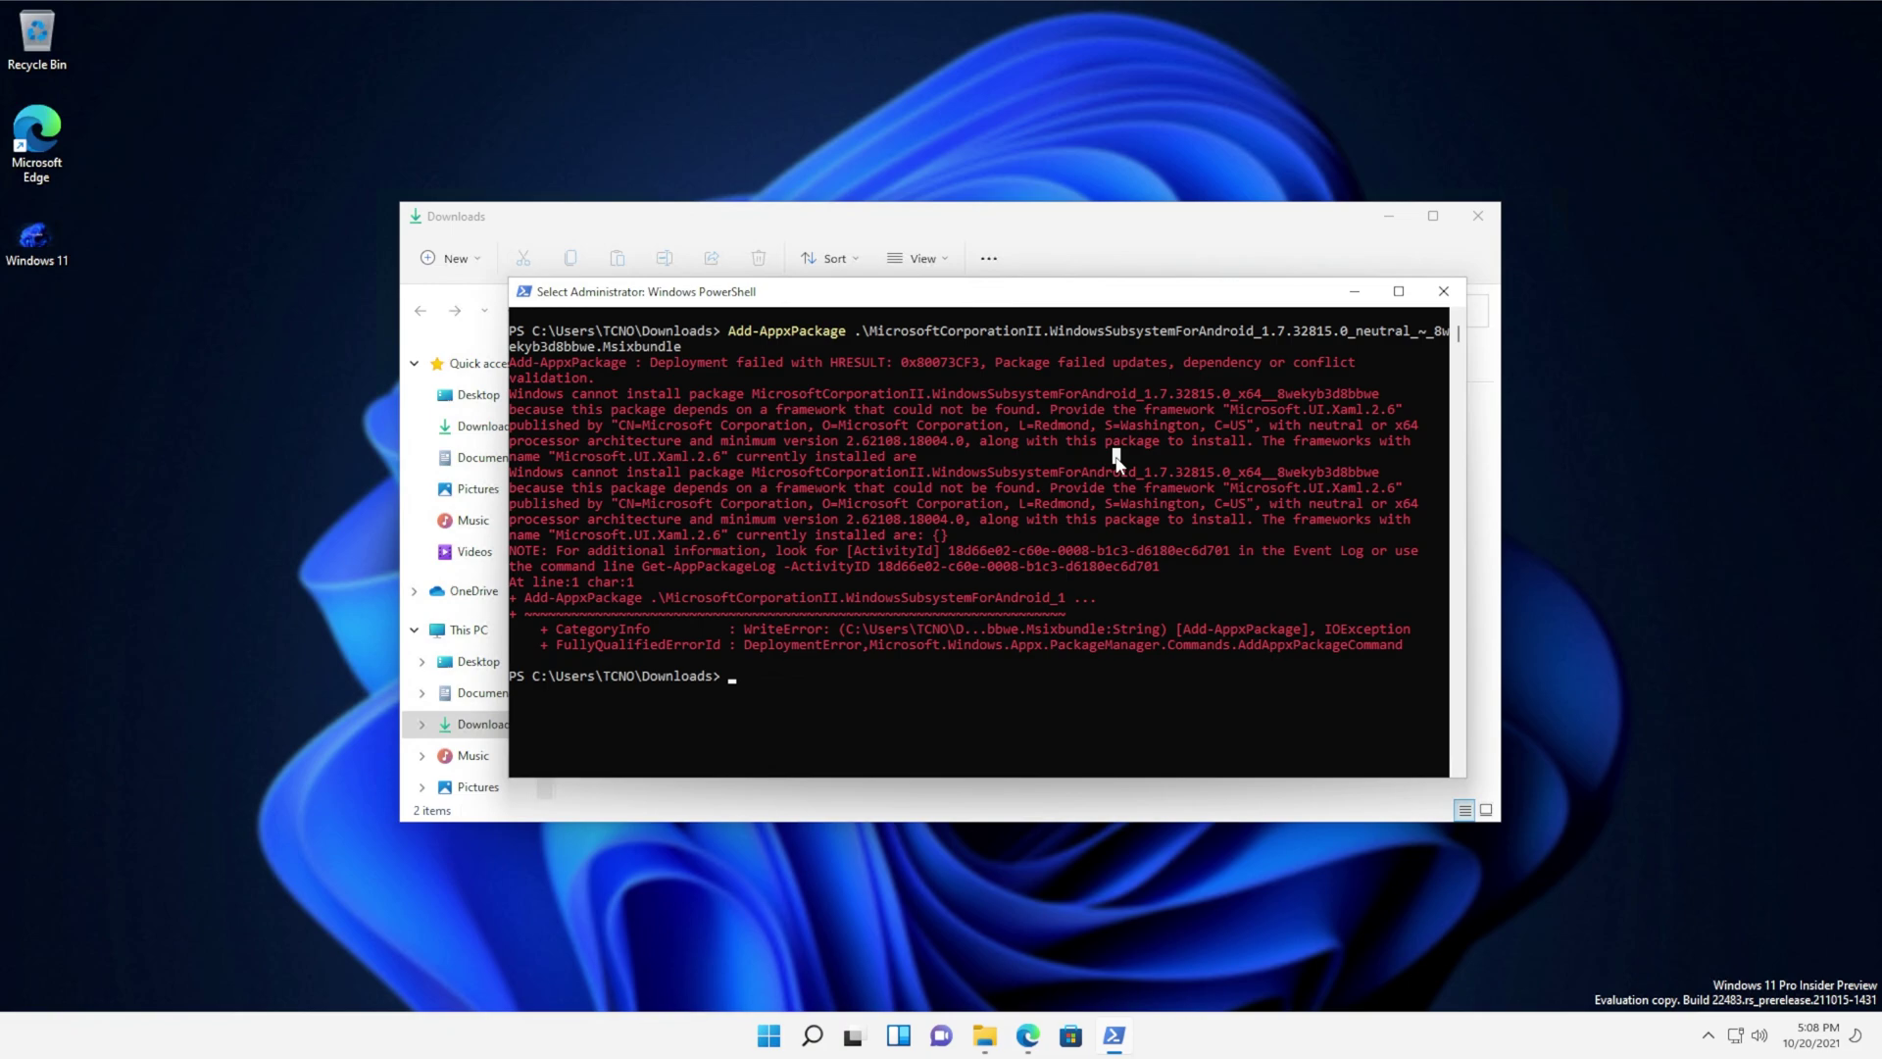
Step: Install the Microsoft.UI.Xaml.2.6 x64 appx, then rerun the WSA bundle install successfully
{"action": "key", "text": "Tab"}
{"action": "key", "text": "Tab"}
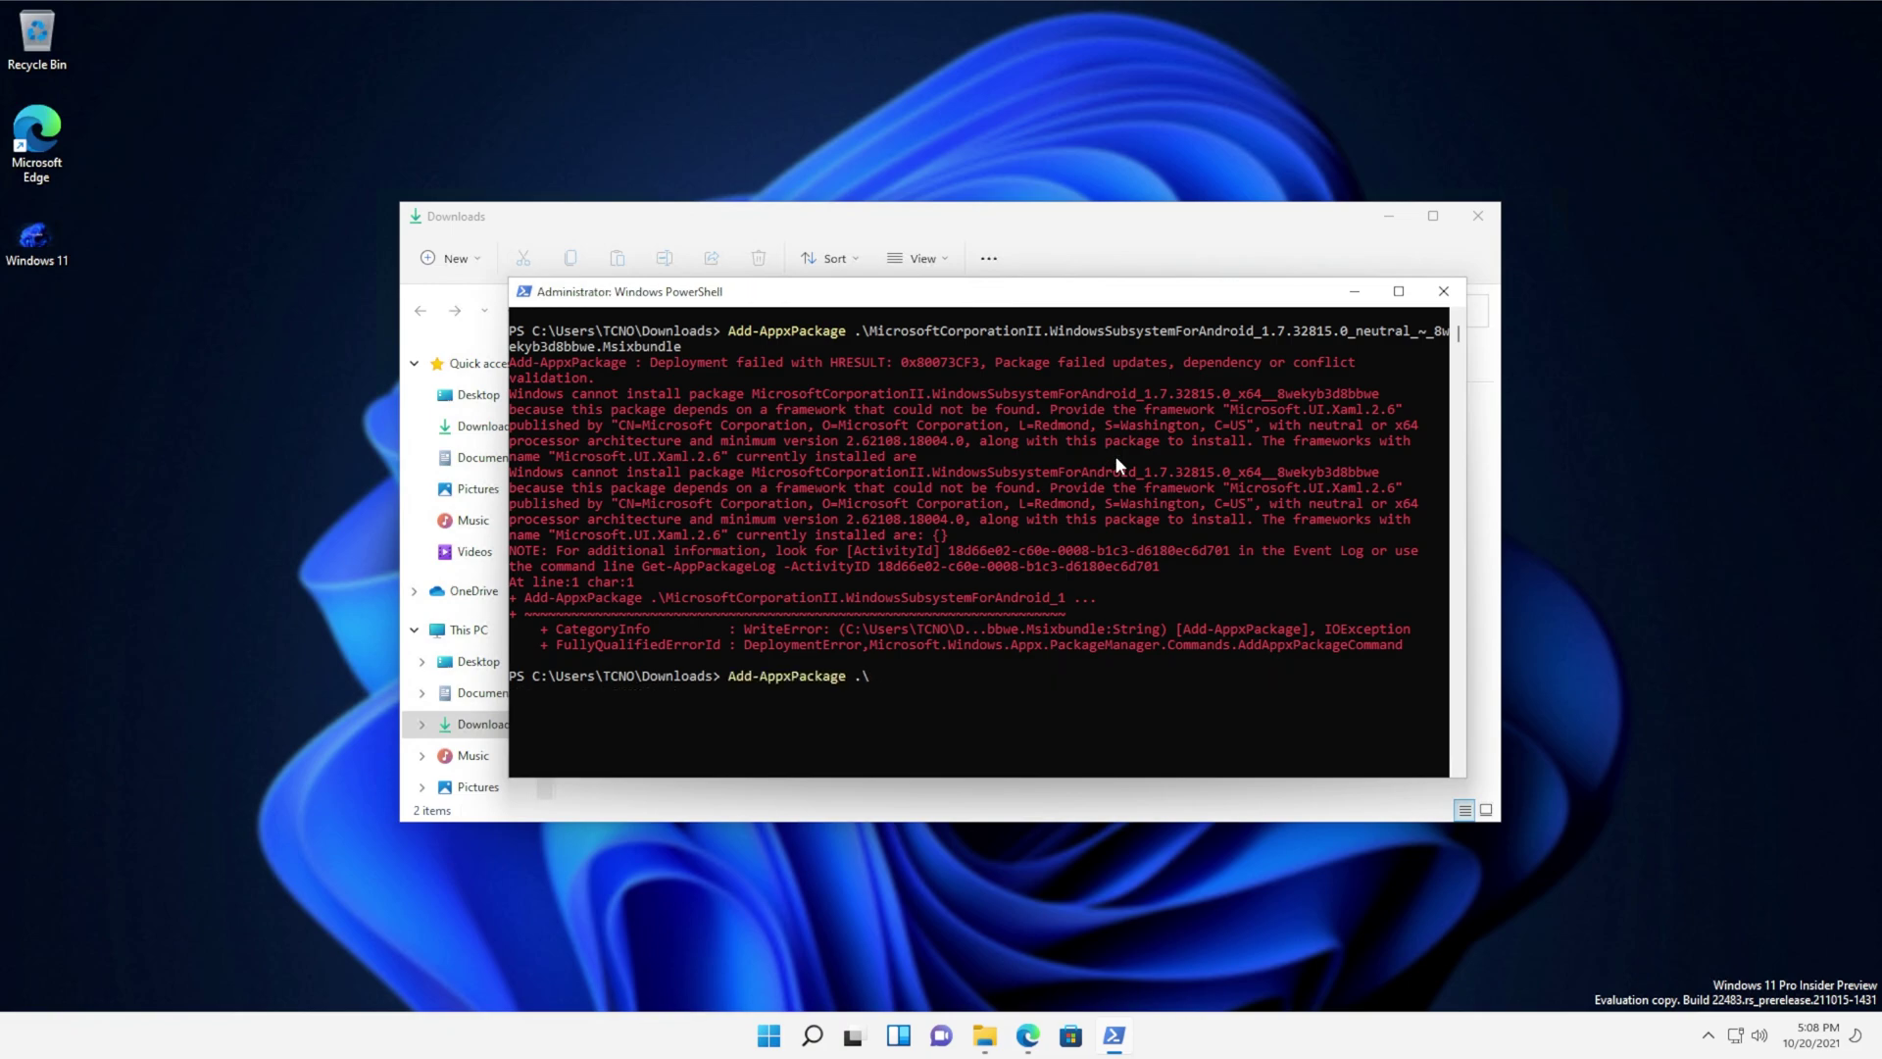
{"action": "key", "text": "Return"}
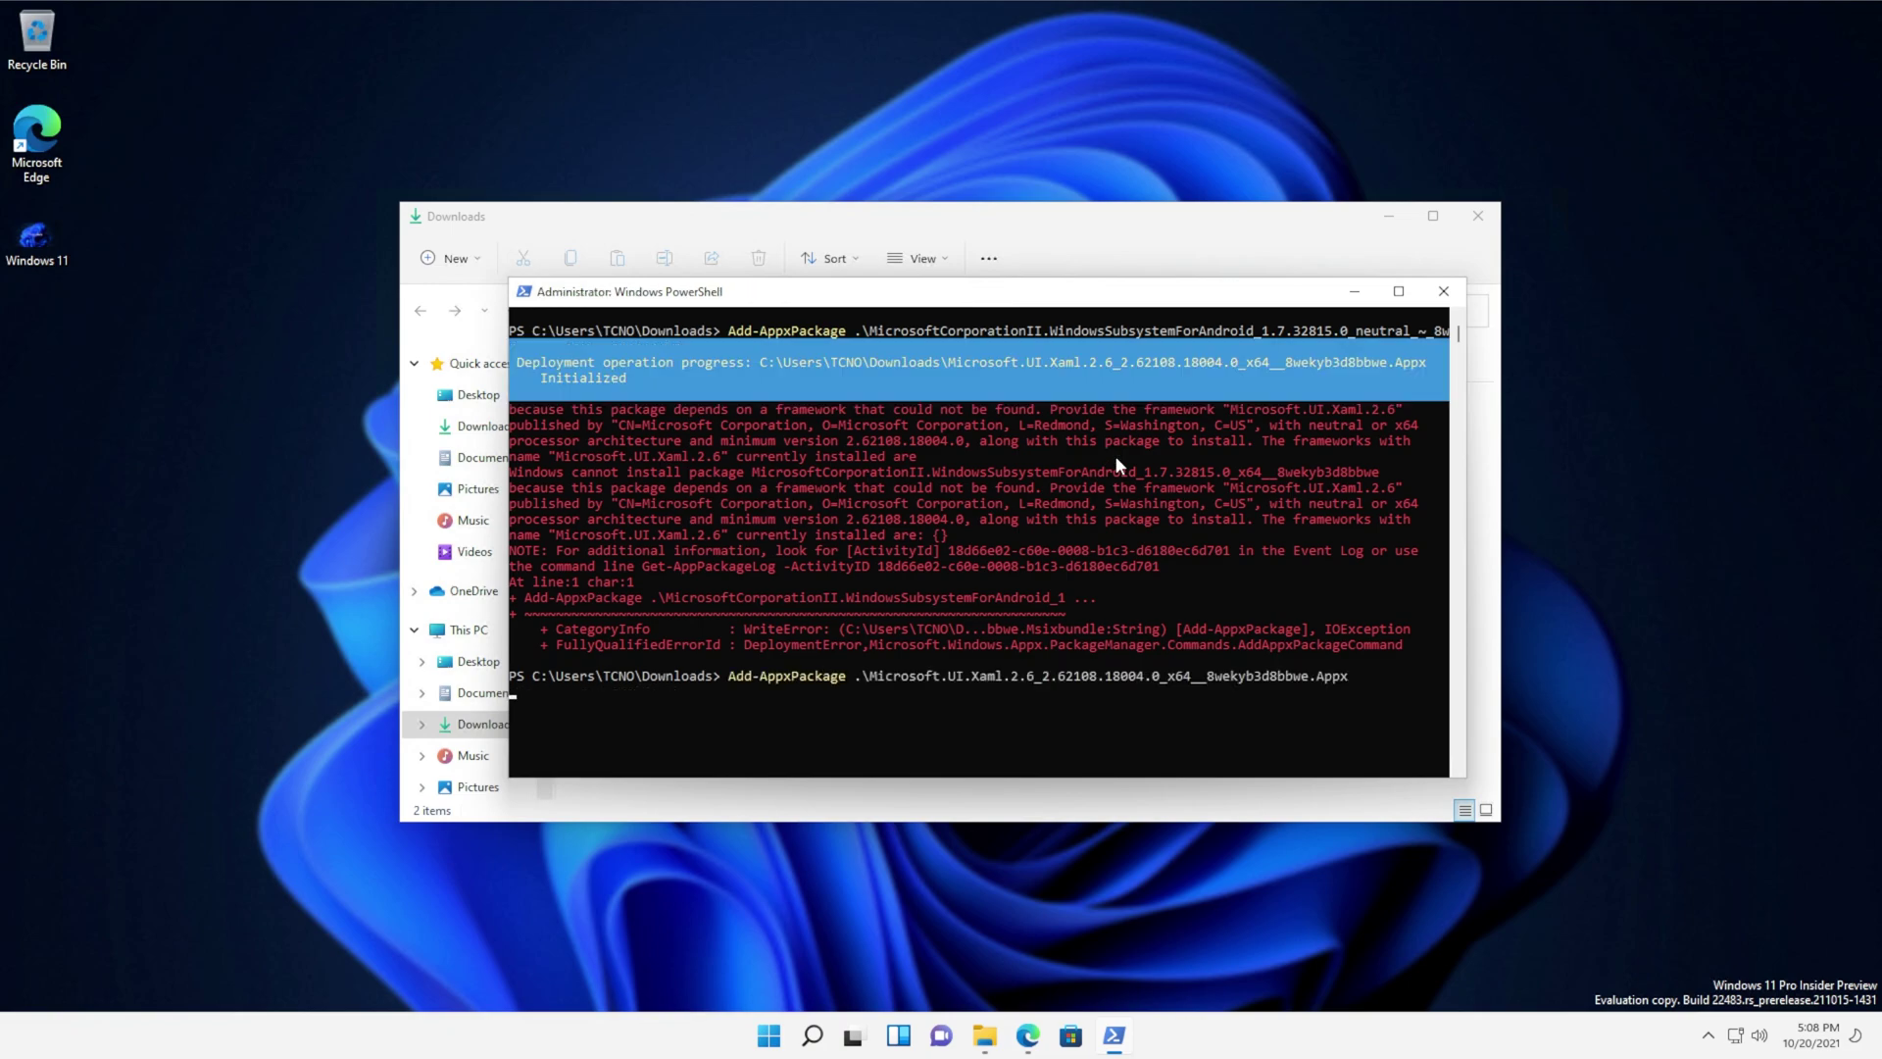
{"action": "key", "text": "Up"}
{"action": "key", "text": "Up"}
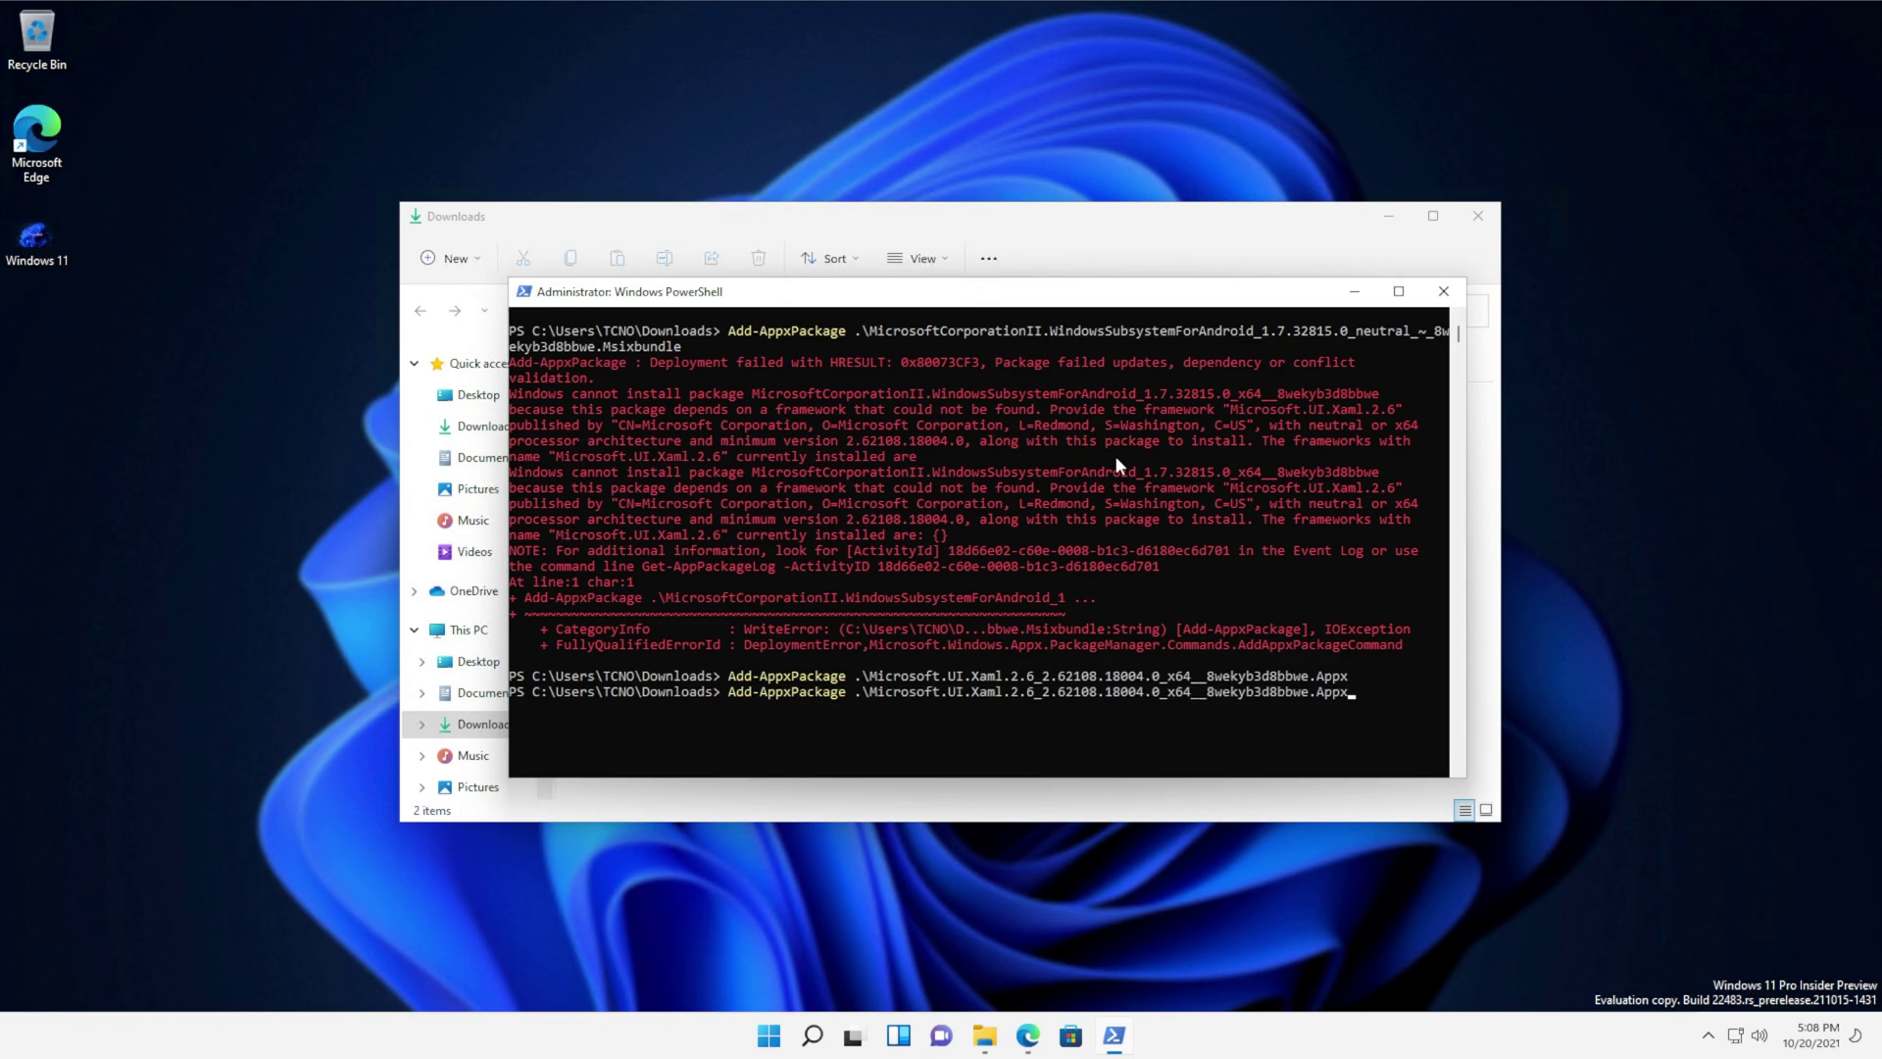
{"action": "key", "text": "Return"}
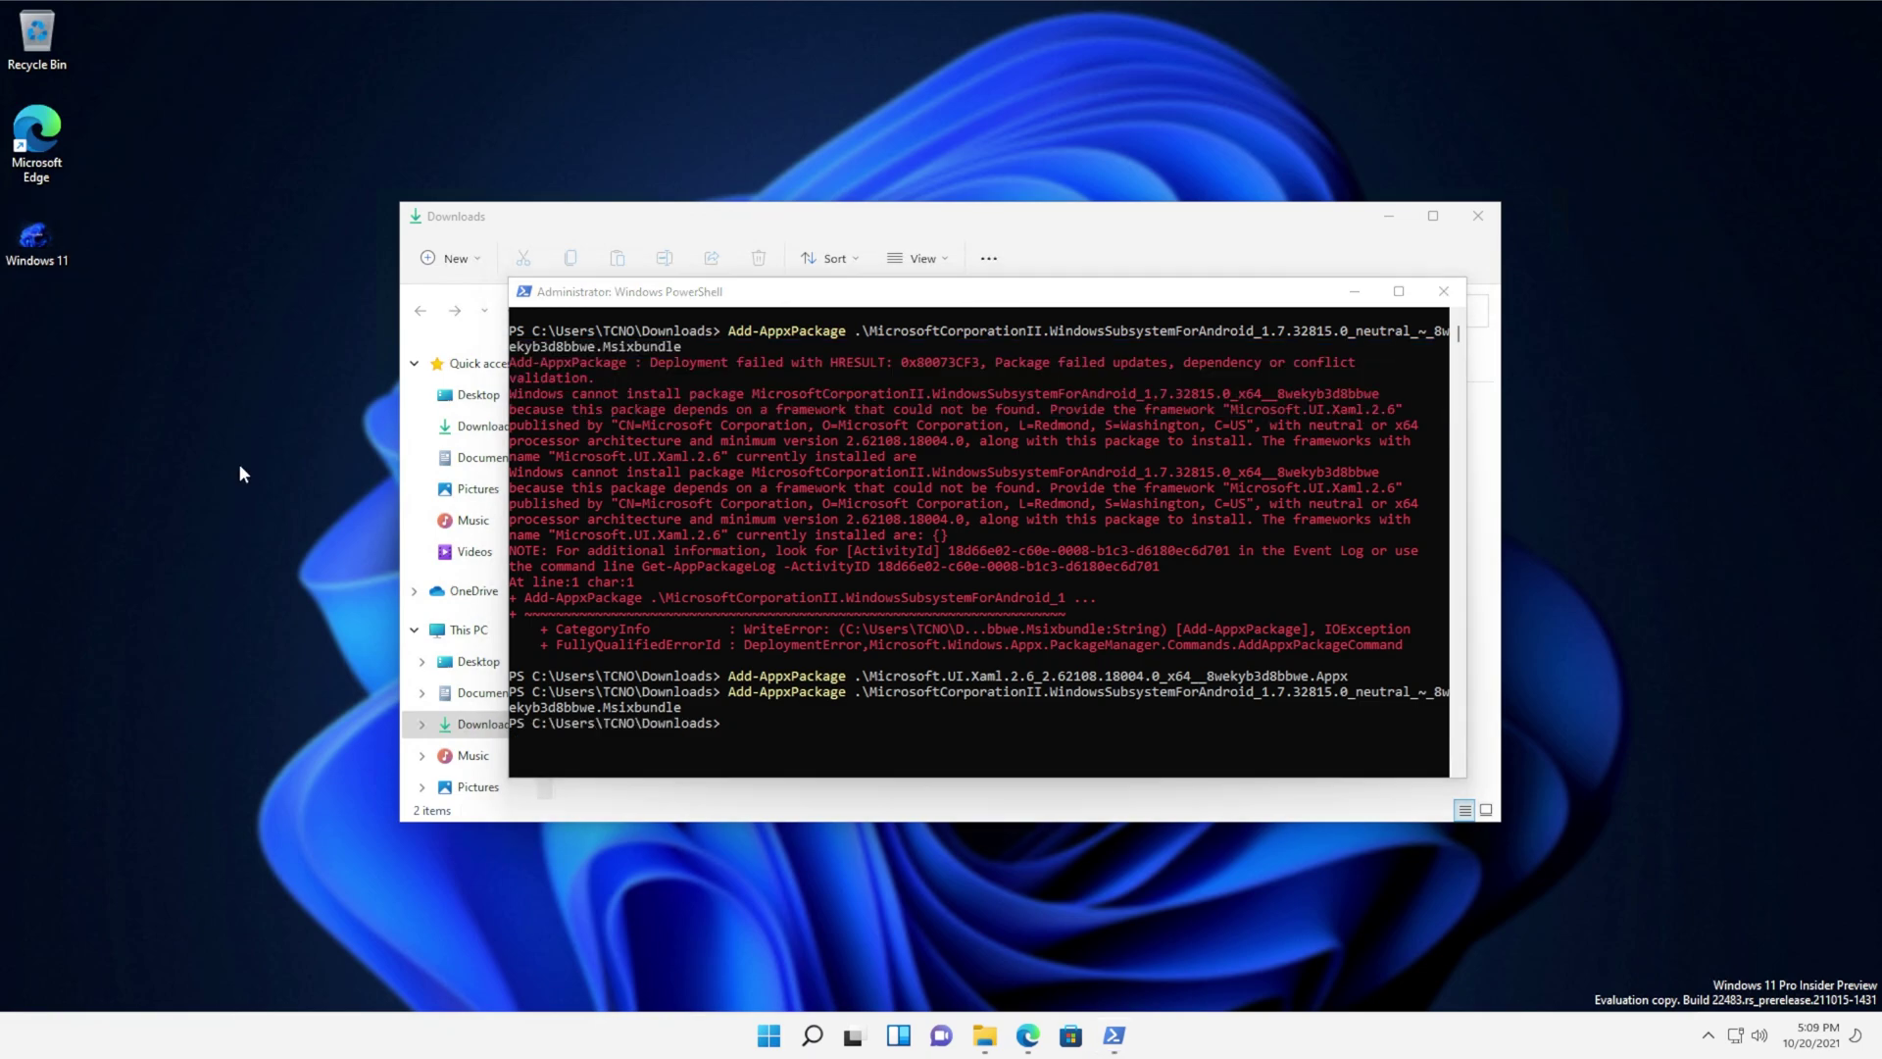
{"action": "key", "text": "super"}
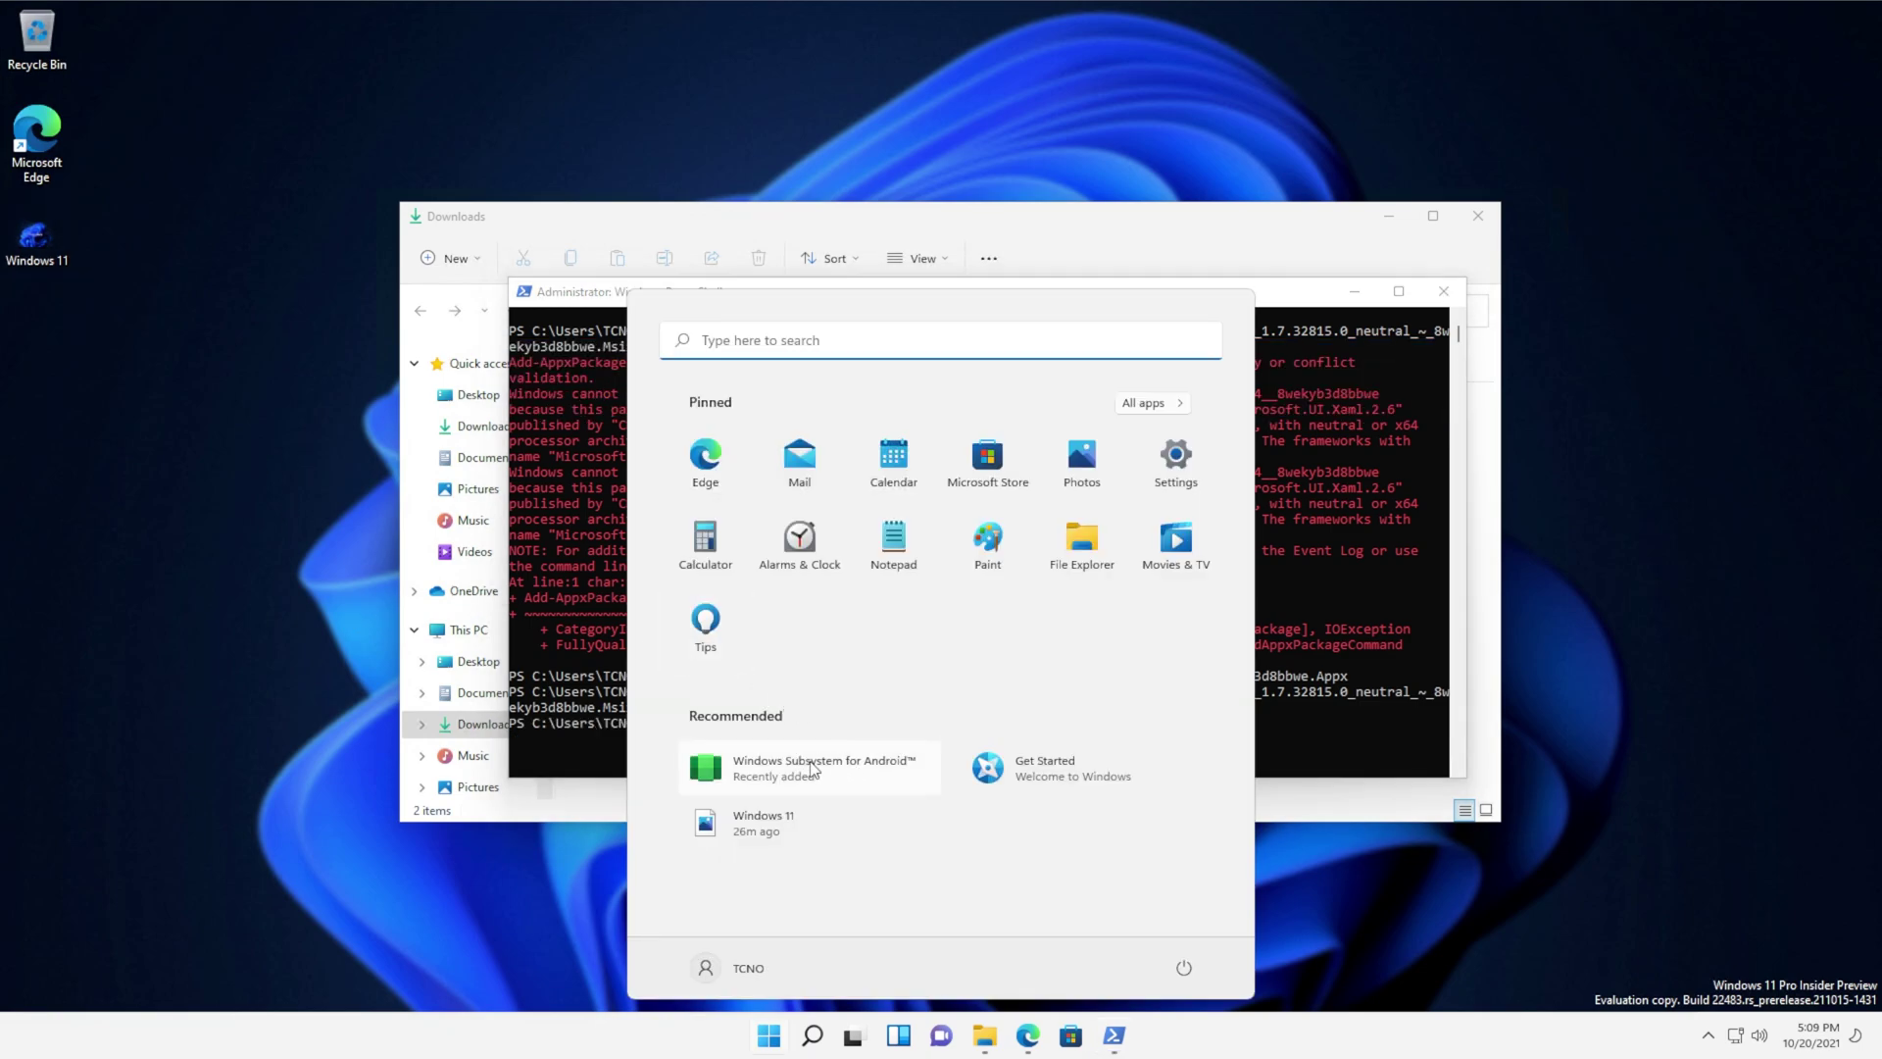
Step: Launch Windows Subsystem for Android from All apps and set Subsystem resources to Continuous
{"action": "left_click", "coordinate": [1151, 404]}
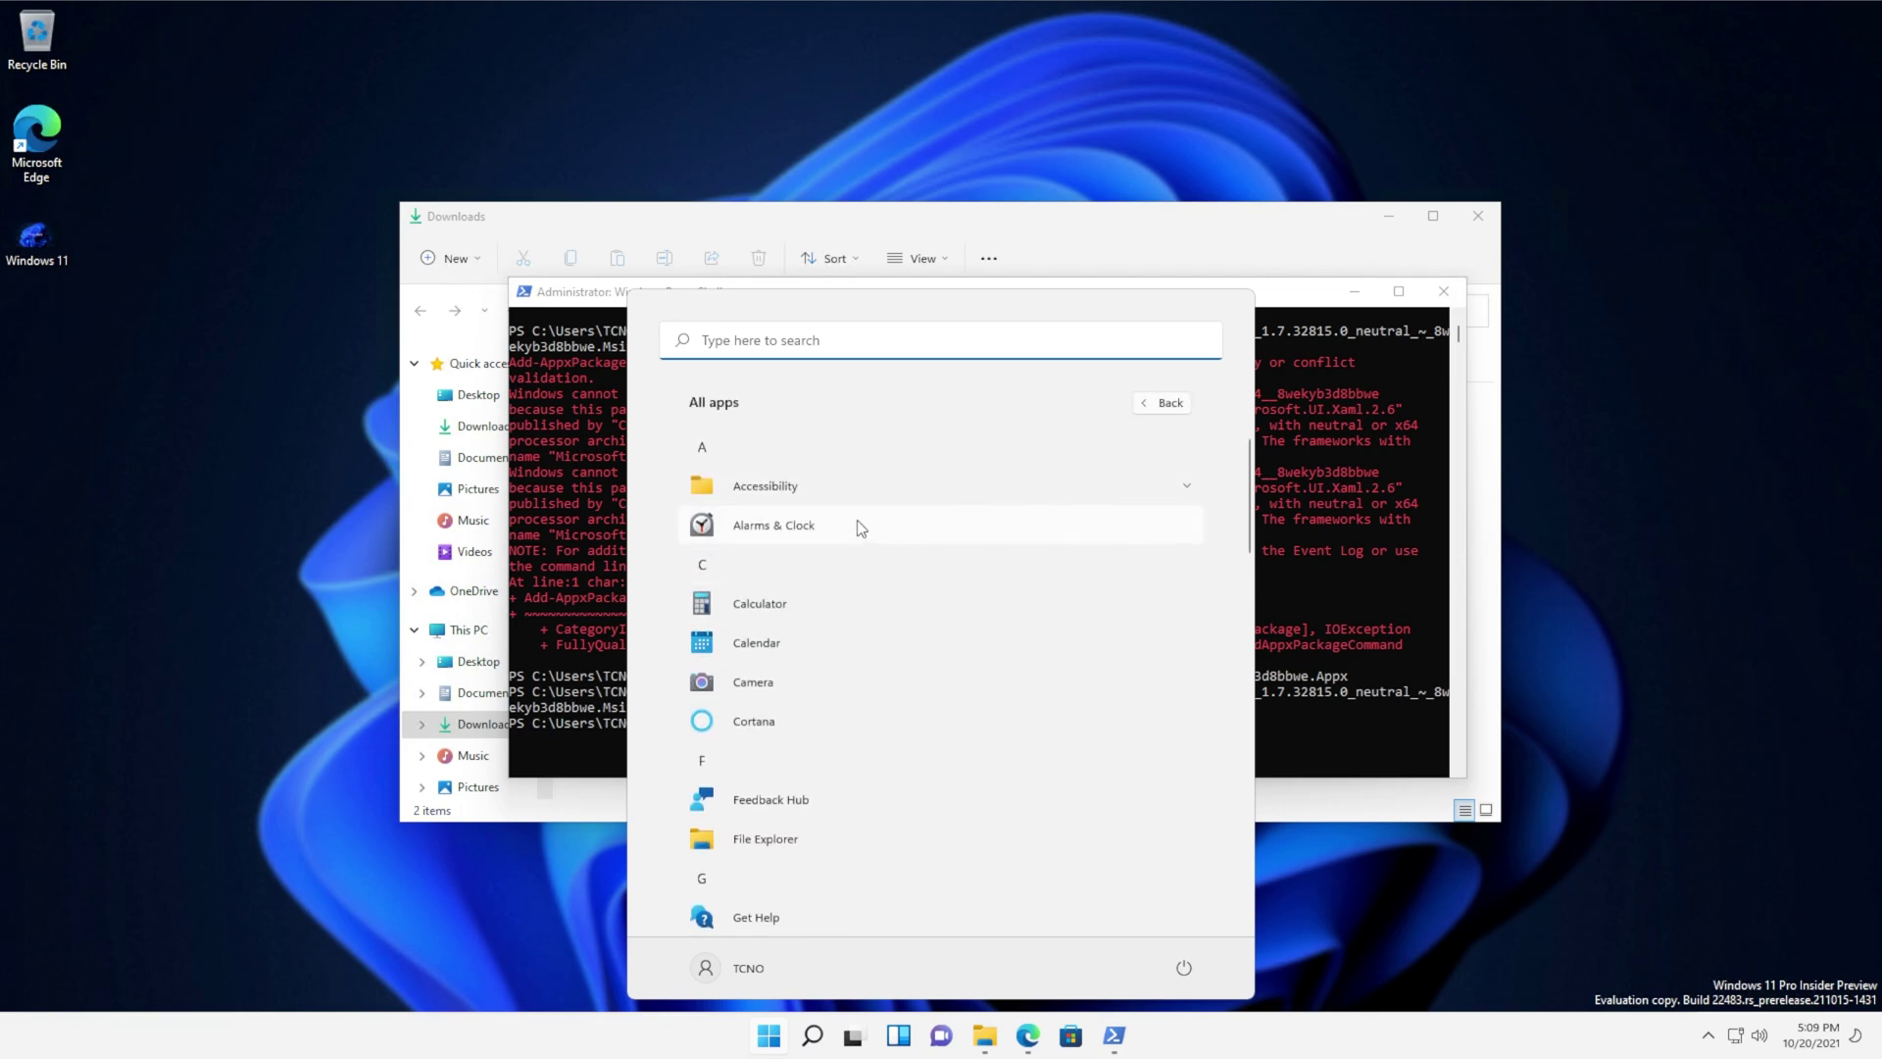
{"action": "scroll", "coordinate": [859, 503], "scroll_direction": "down", "scroll_amount": 15}
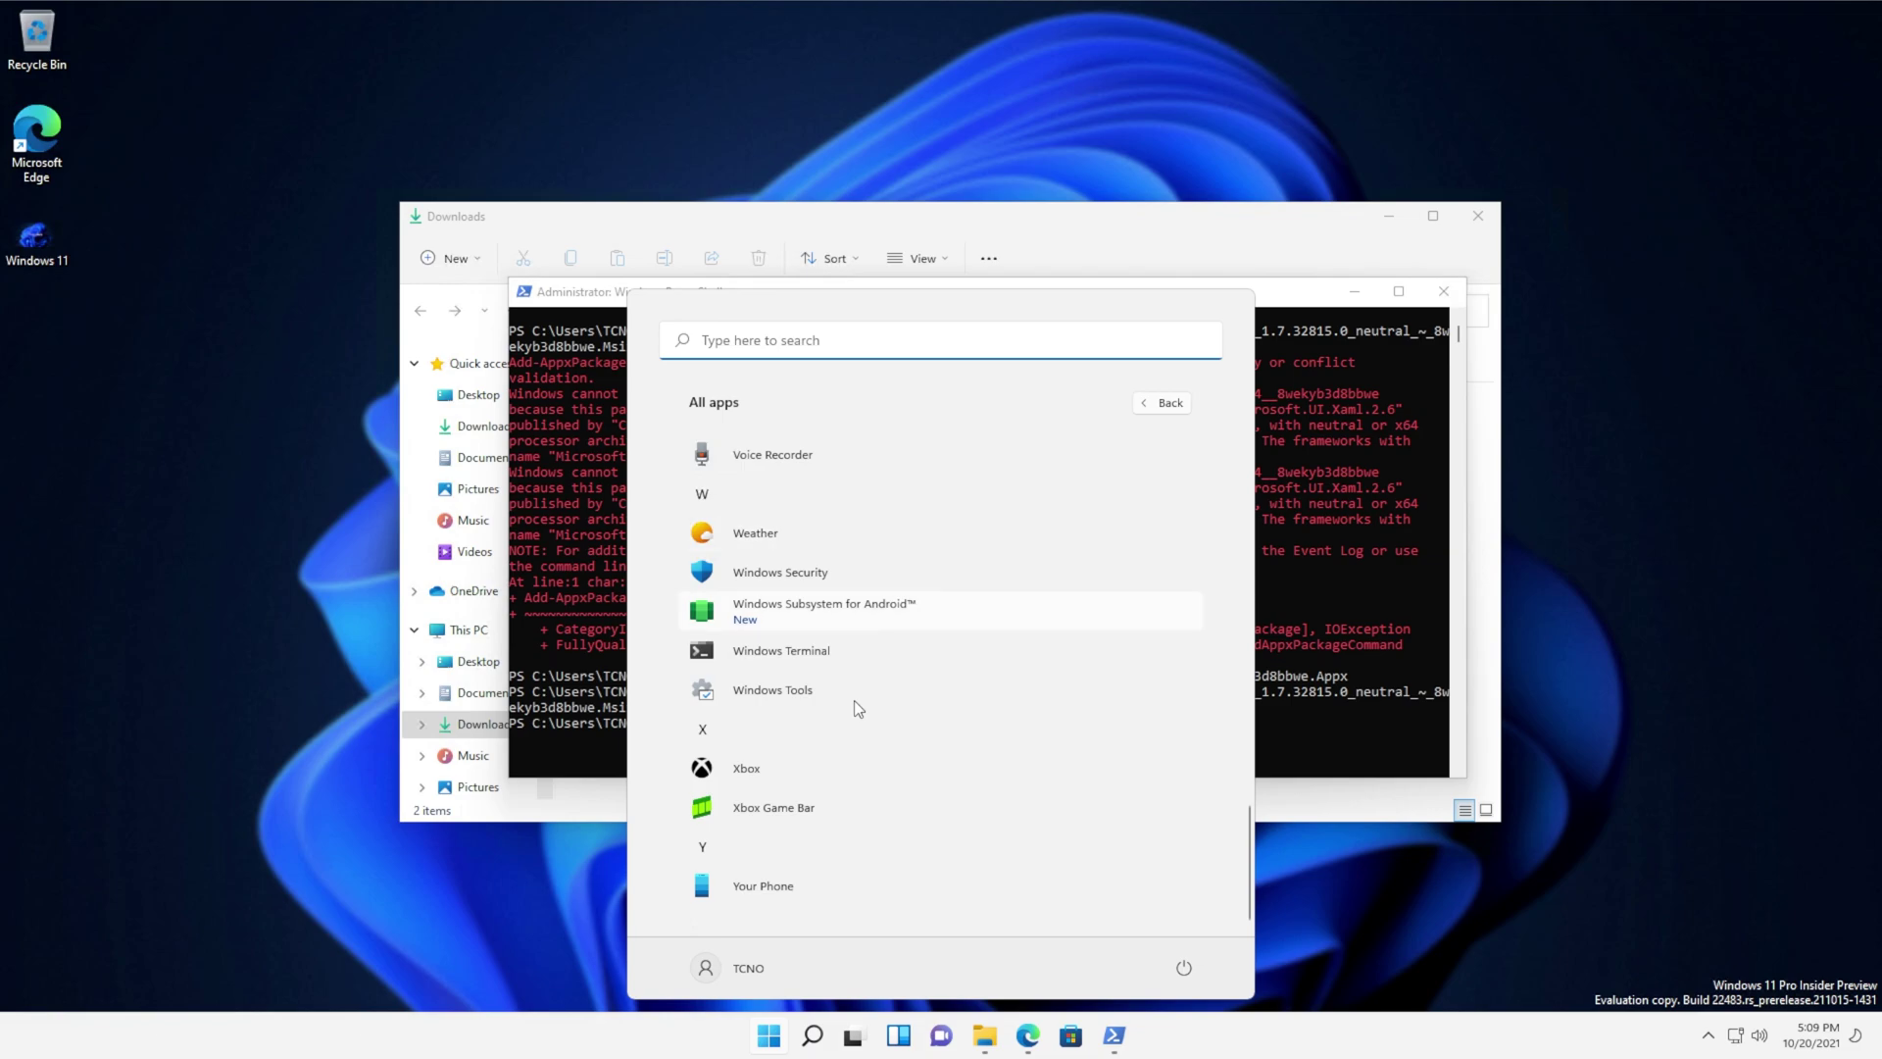
{"action": "left_click", "coordinate": [777, 614]}
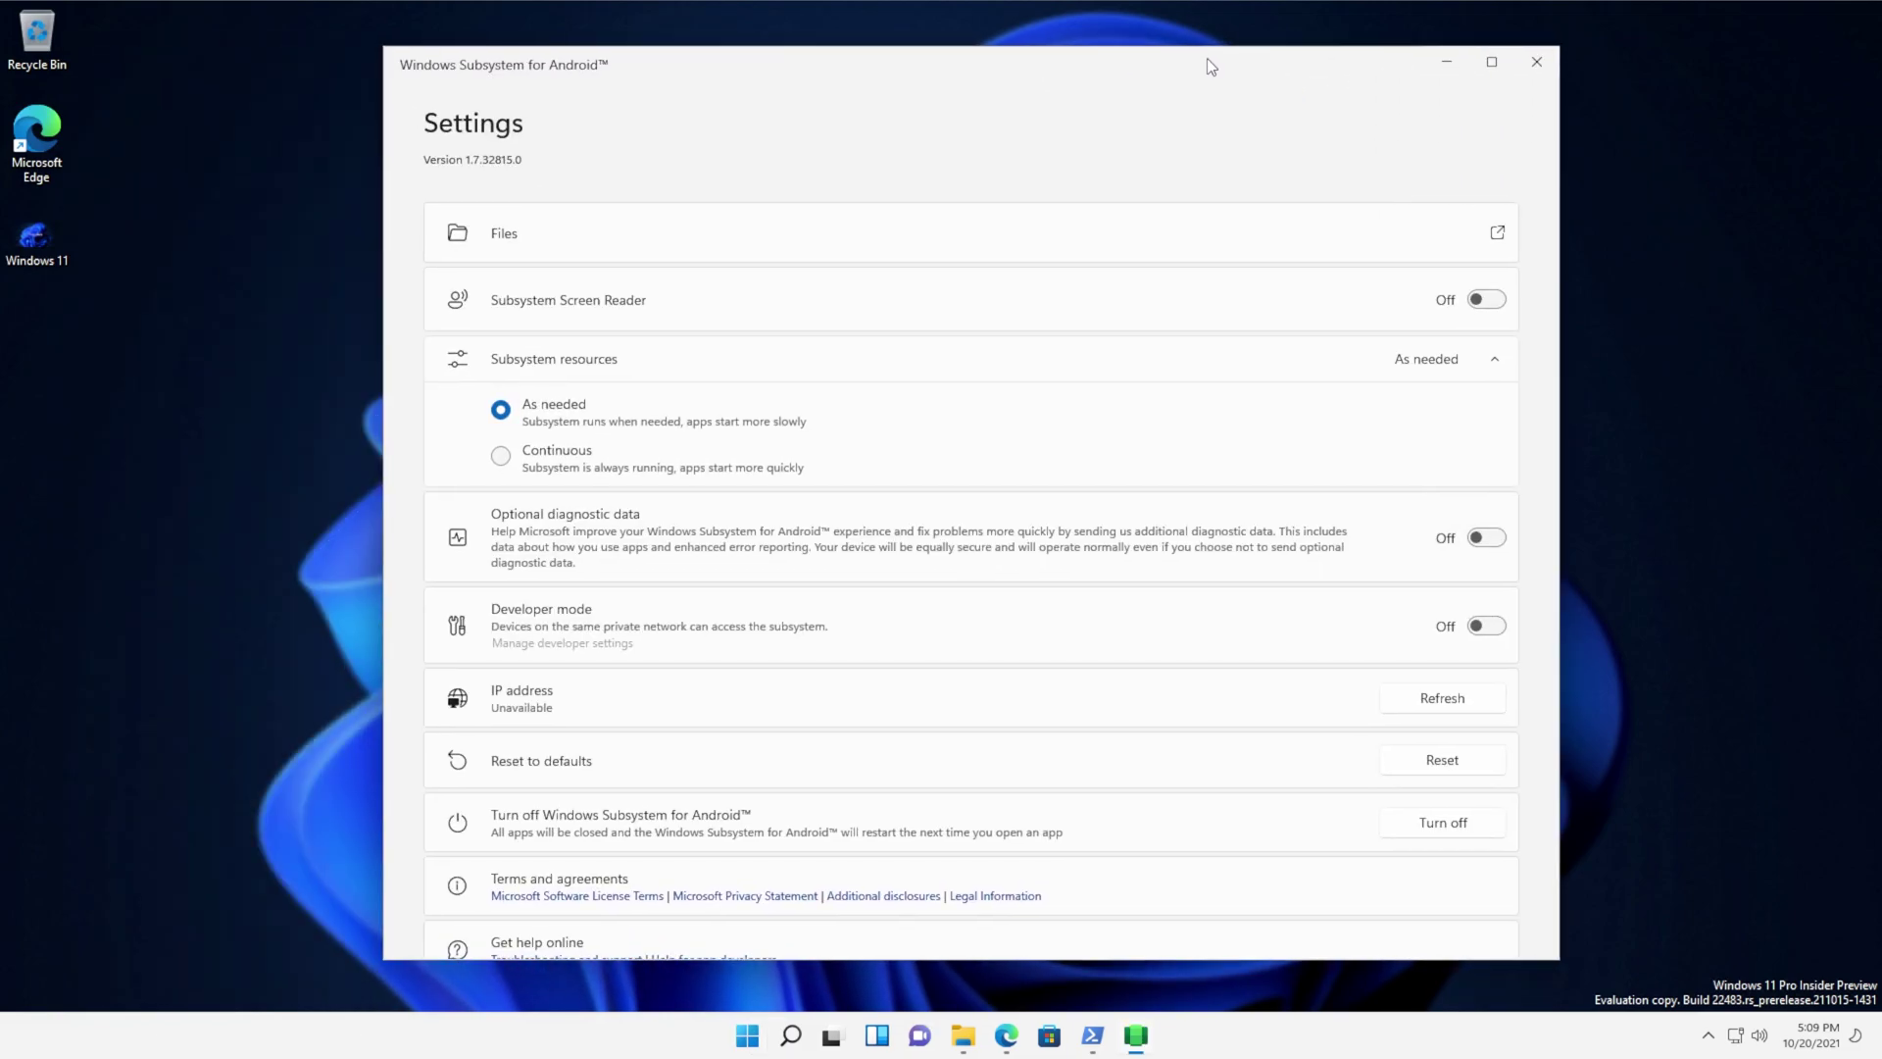
{"action": "left_click", "coordinate": [551, 459]}
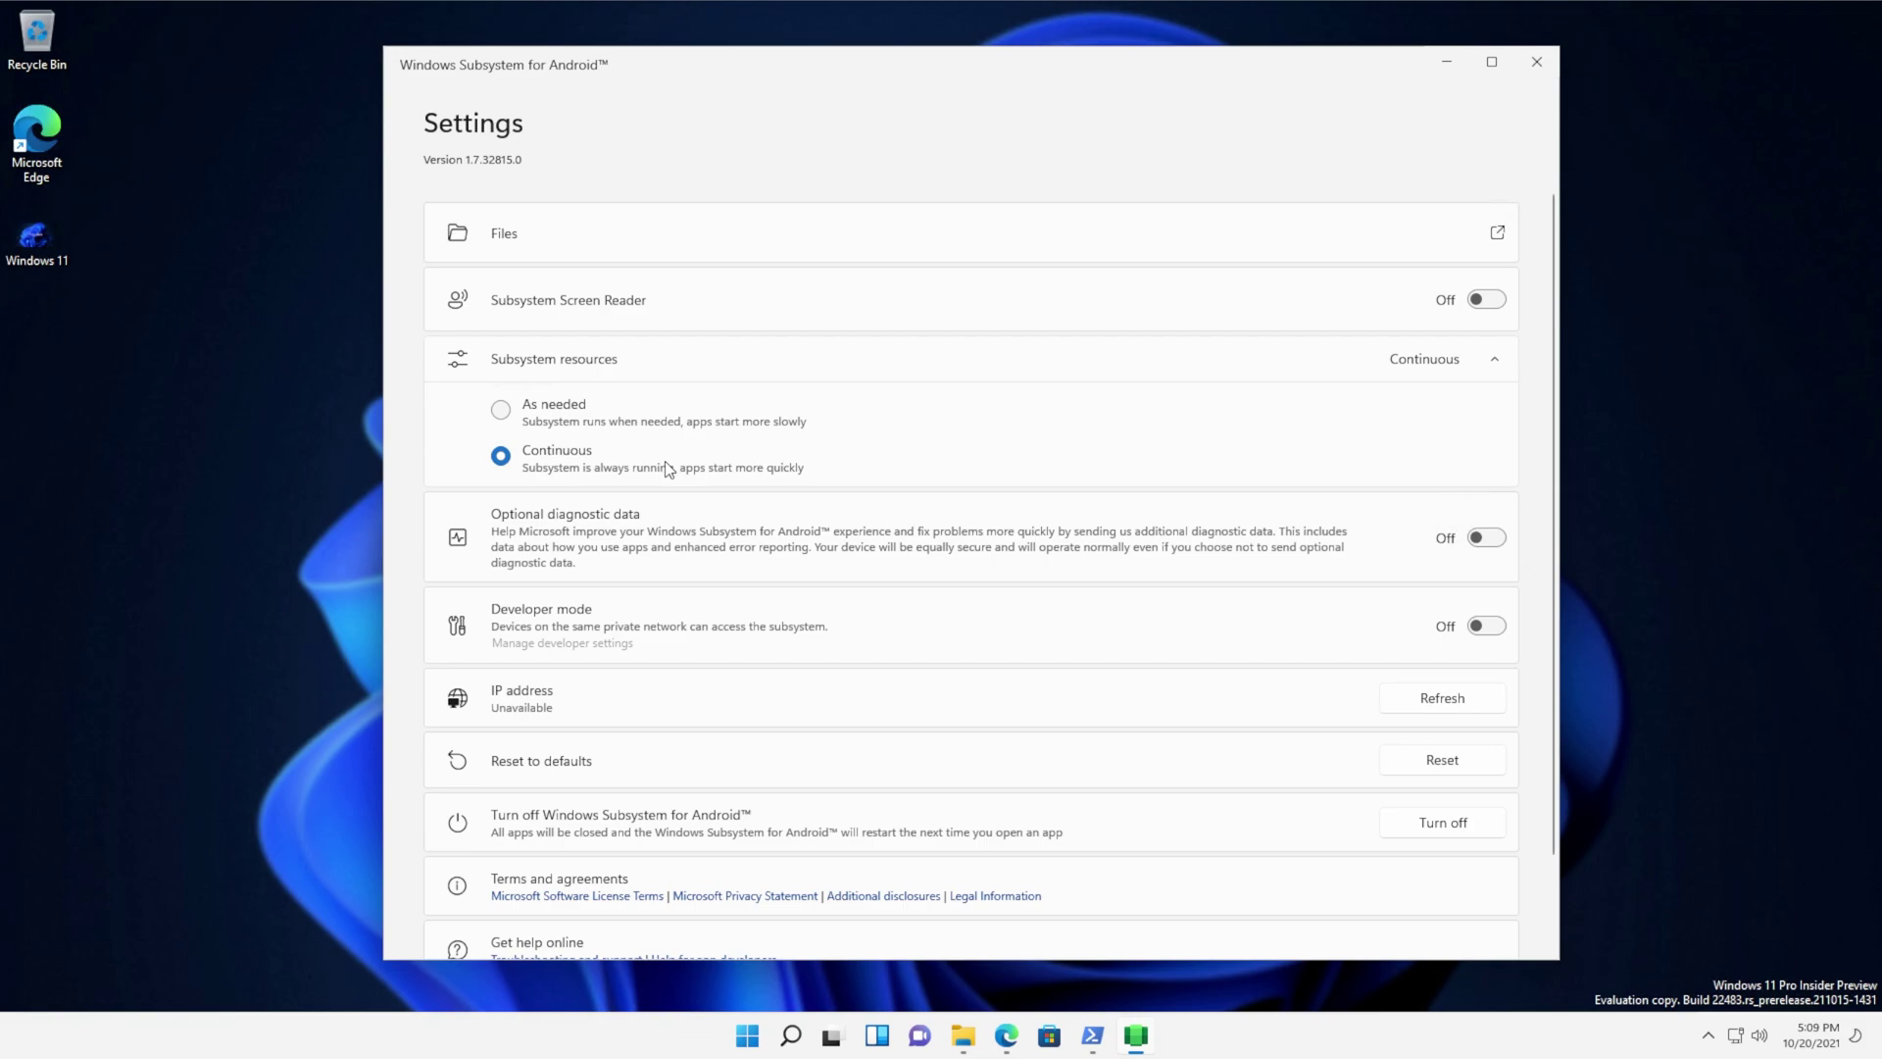
{"action": "scroll", "coordinate": [1211, 722], "scroll_direction": "down", "scroll_amount": 2}
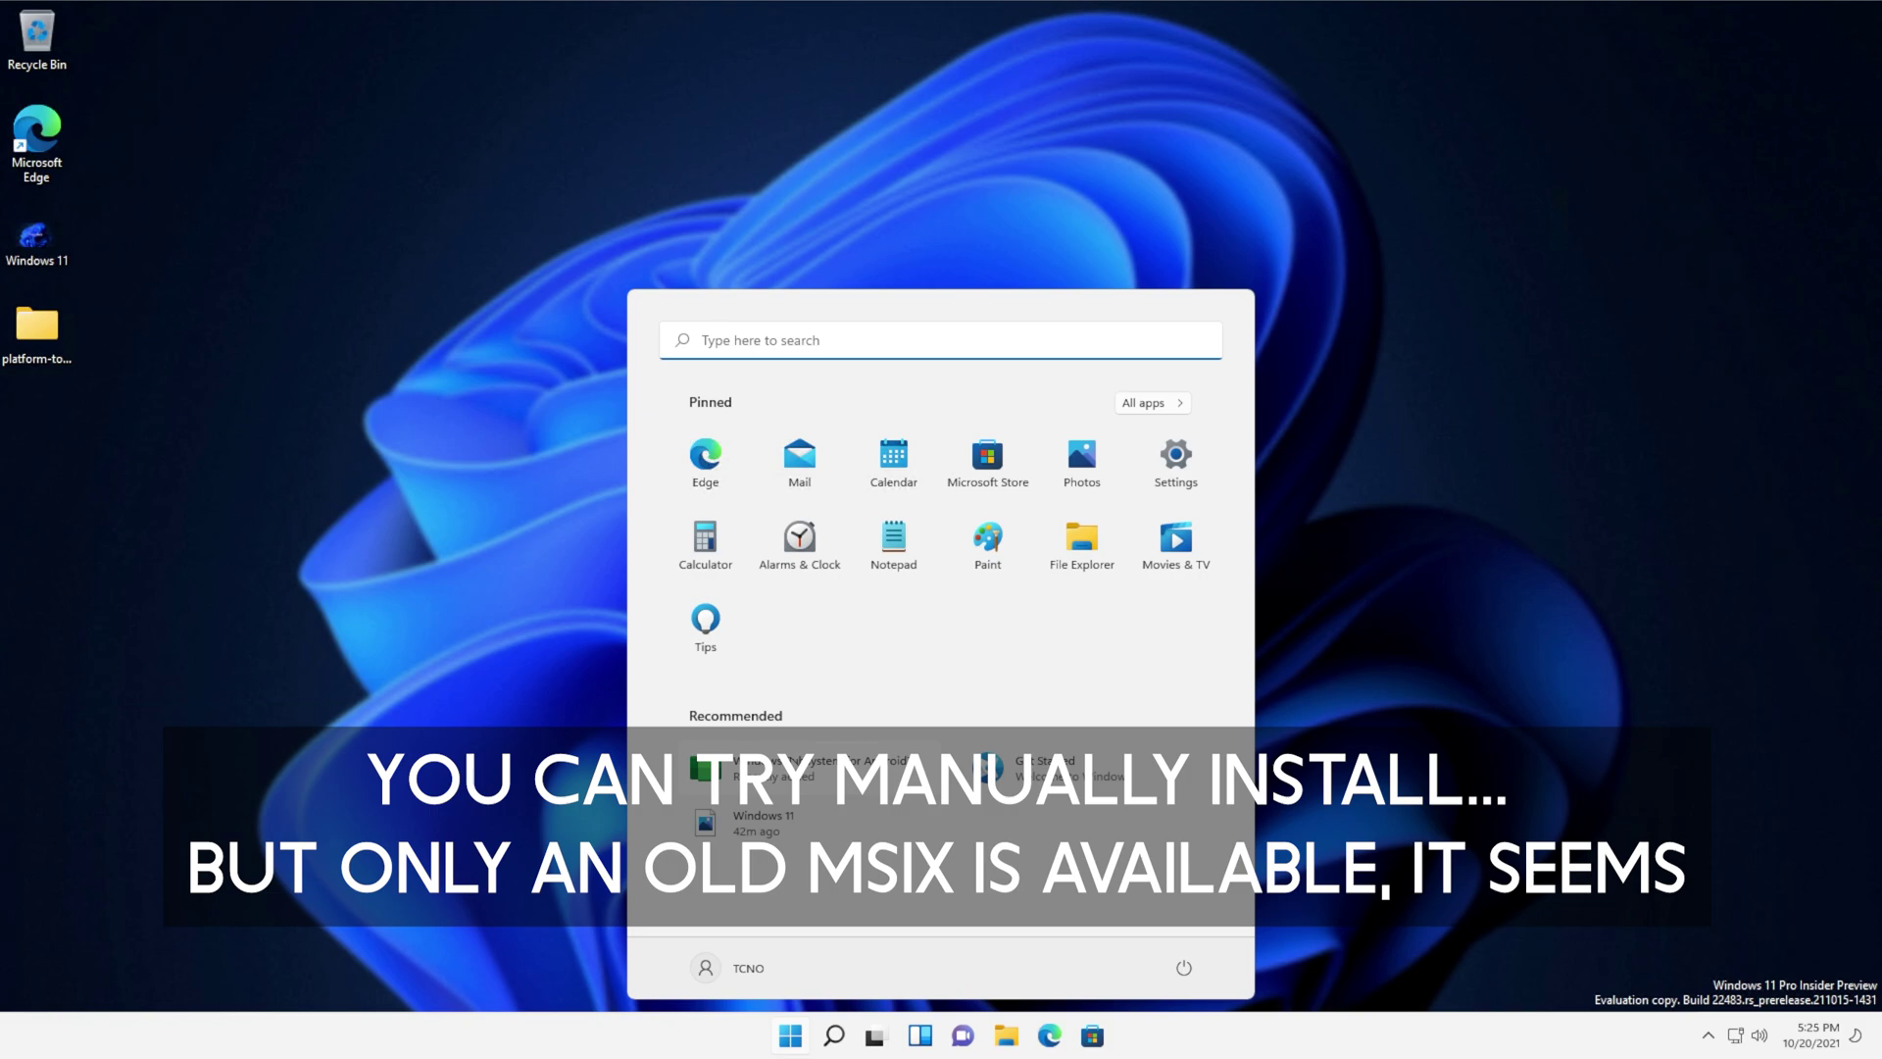
Step: Reopen Windows Subsystem for Android Settings, review the Continuous resource setting, then close the window
{"action": "left_click", "coordinate": [706, 768]}
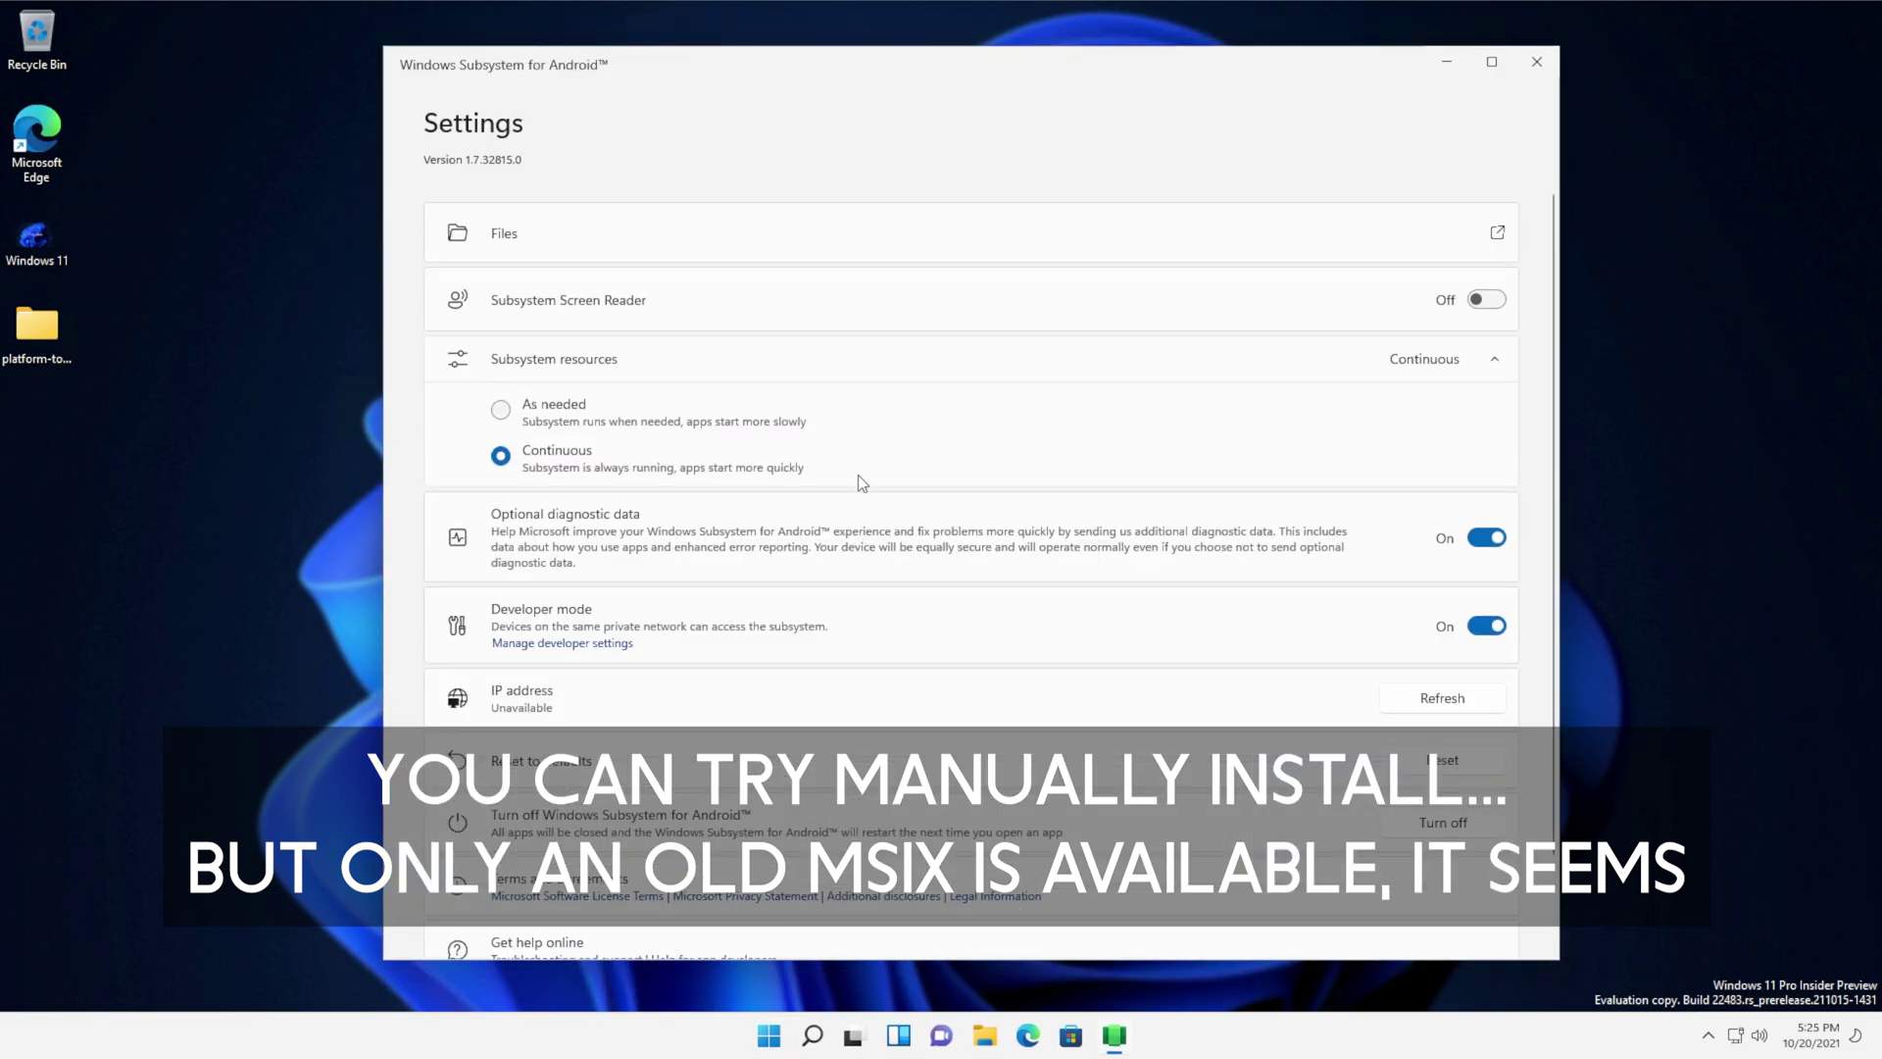
{"action": "scroll", "coordinate": [903, 467], "scroll_direction": "down", "scroll_amount": 1}
{"action": "scroll", "coordinate": [904, 467], "scroll_direction": "up", "scroll_amount": 1}
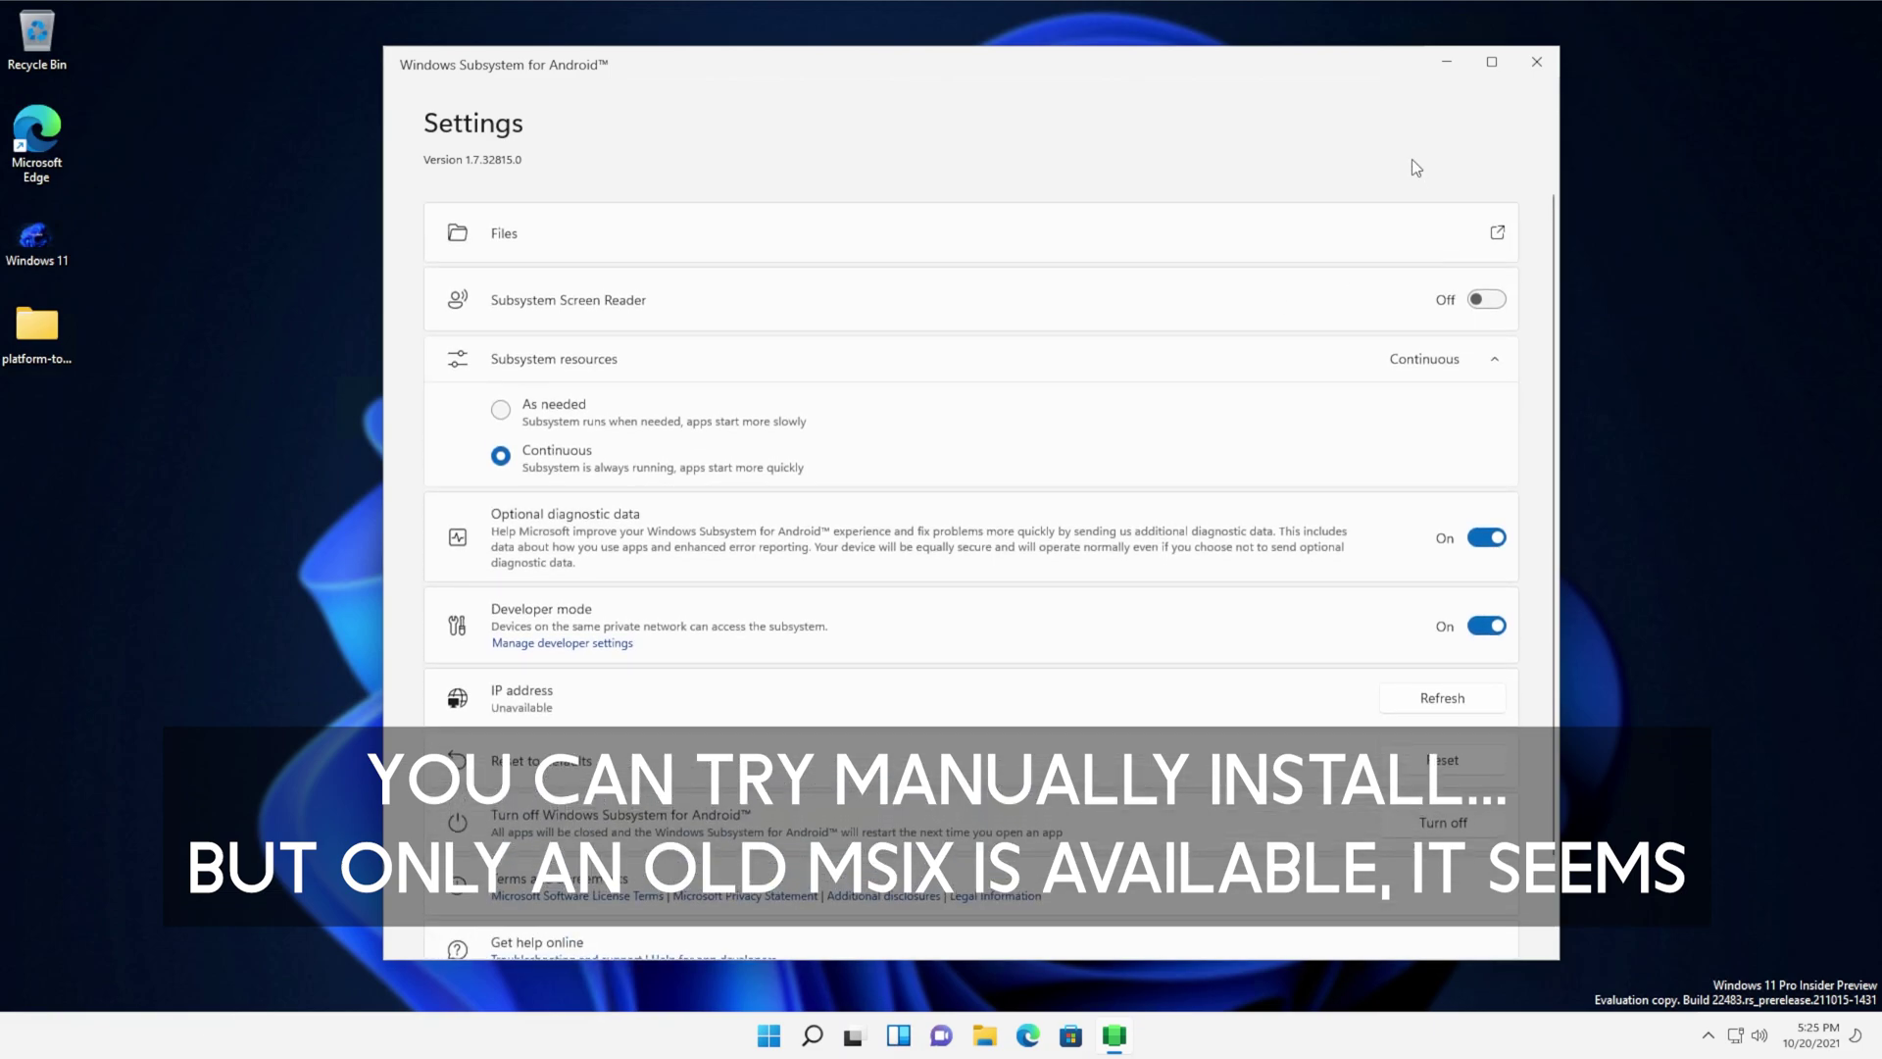
{"action": "left_click", "coordinate": [1537, 62]}
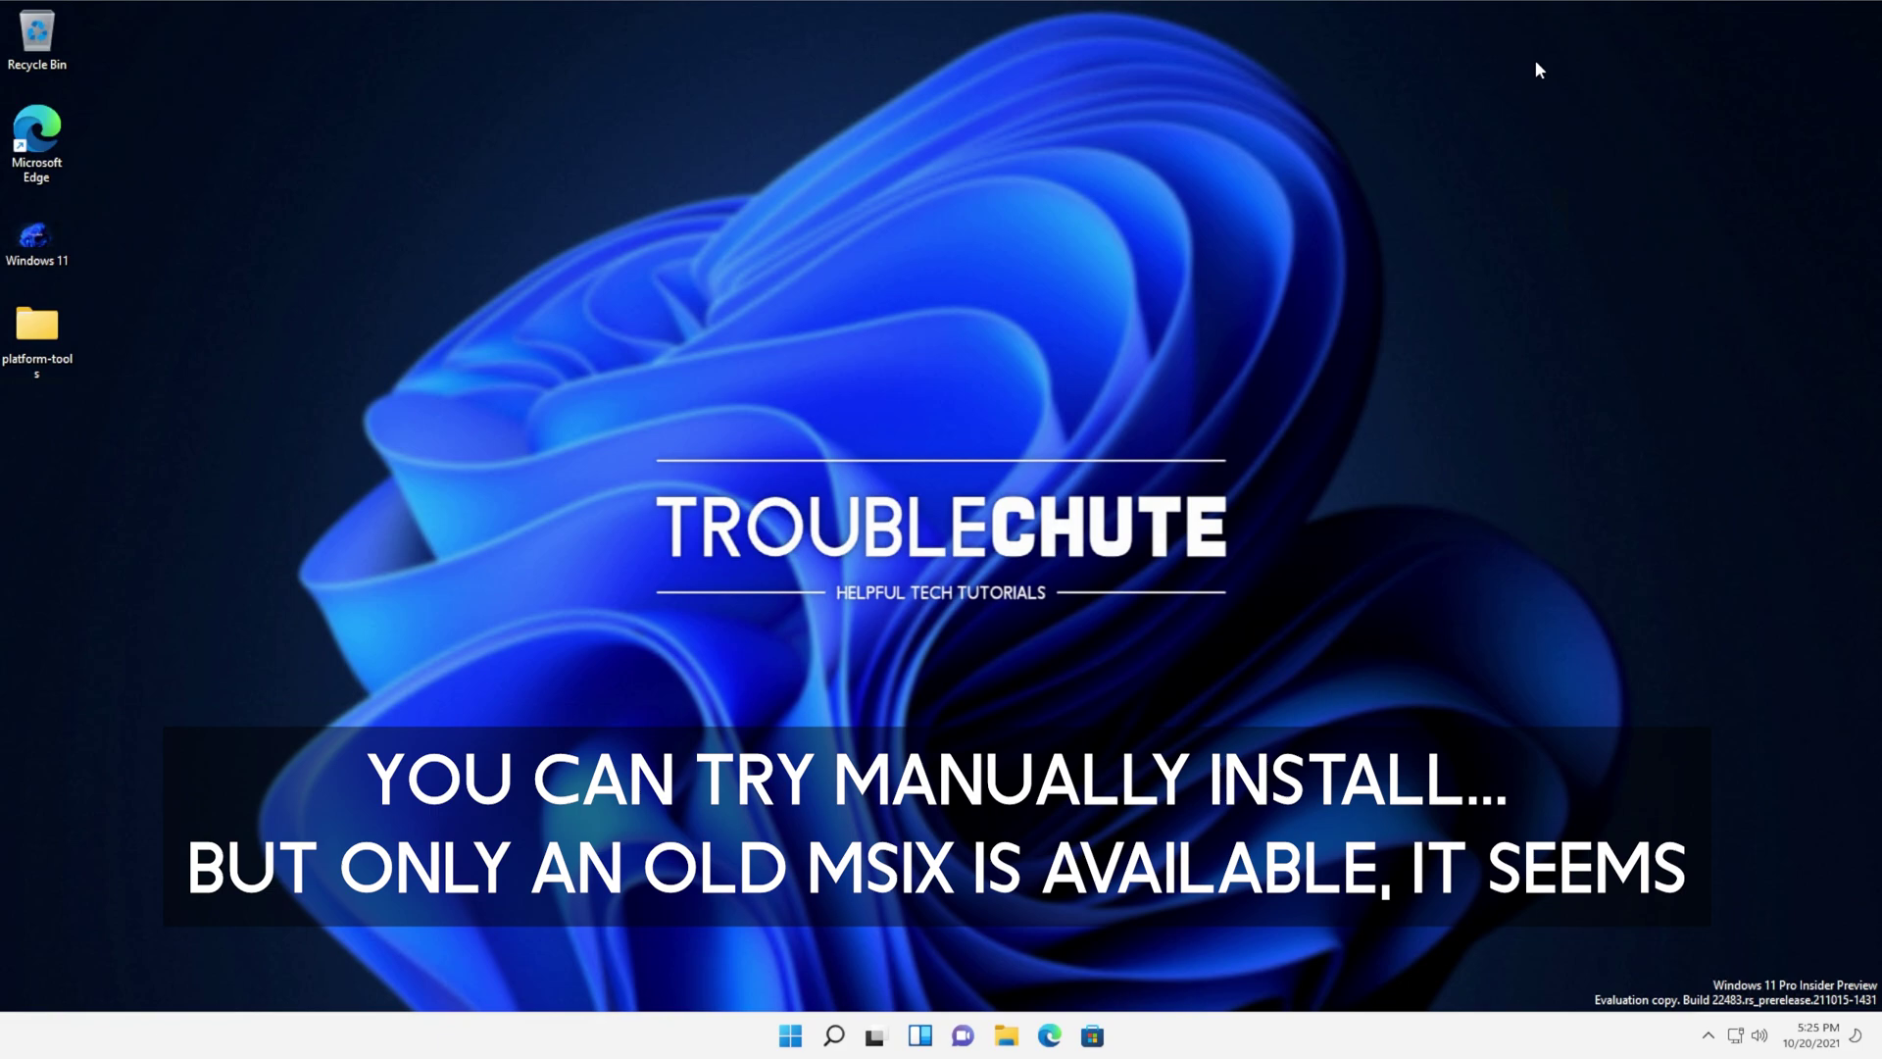